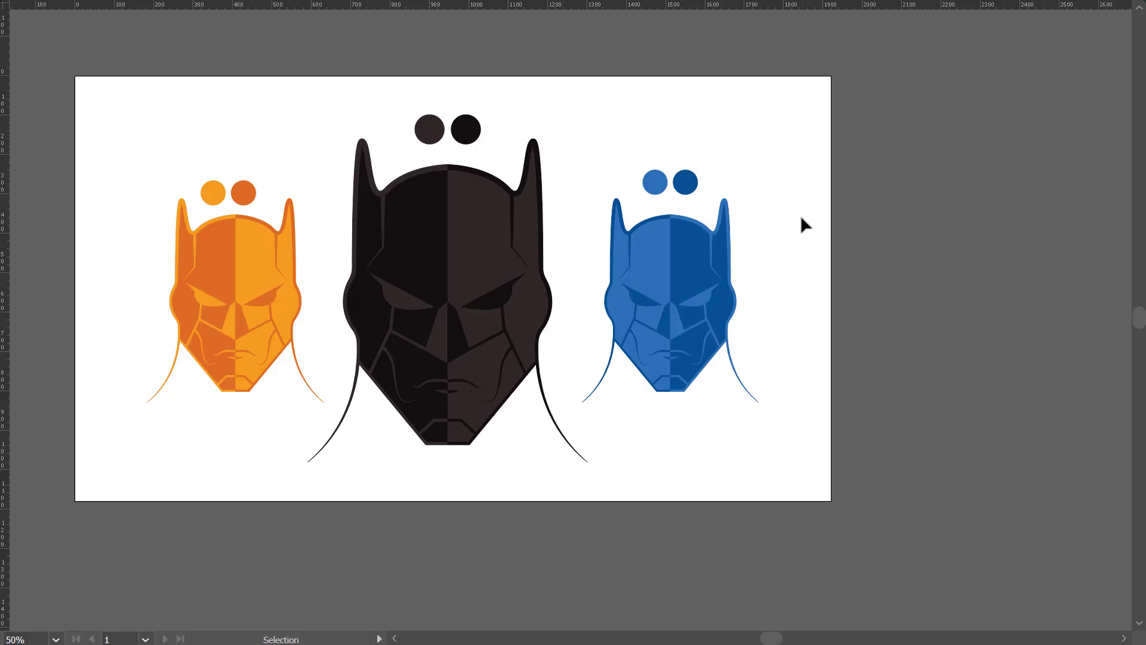
Step: Pan across the finished orange, dark brown and blue Batman heads to the sketch
{"action": "scroll", "coordinate": [802, 219], "scroll_direction": "up", "scroll_amount": 1}
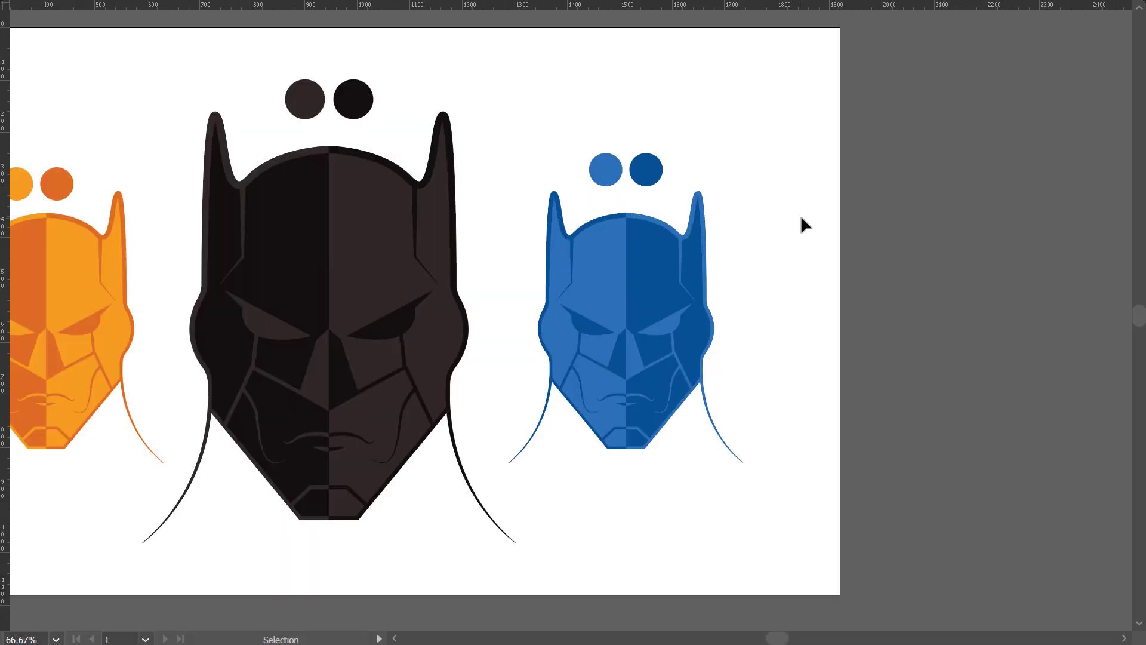
{"action": "key", "text": "space"}
{"action": "mouse_move", "coordinate": [750, 299]}
{"action": "left_mouse_down"}
{"action": "mouse_move", "coordinate": [952, 302]}
{"action": "mouse_move", "coordinate": [942, 307]}
{"action": "left_mouse_up"}
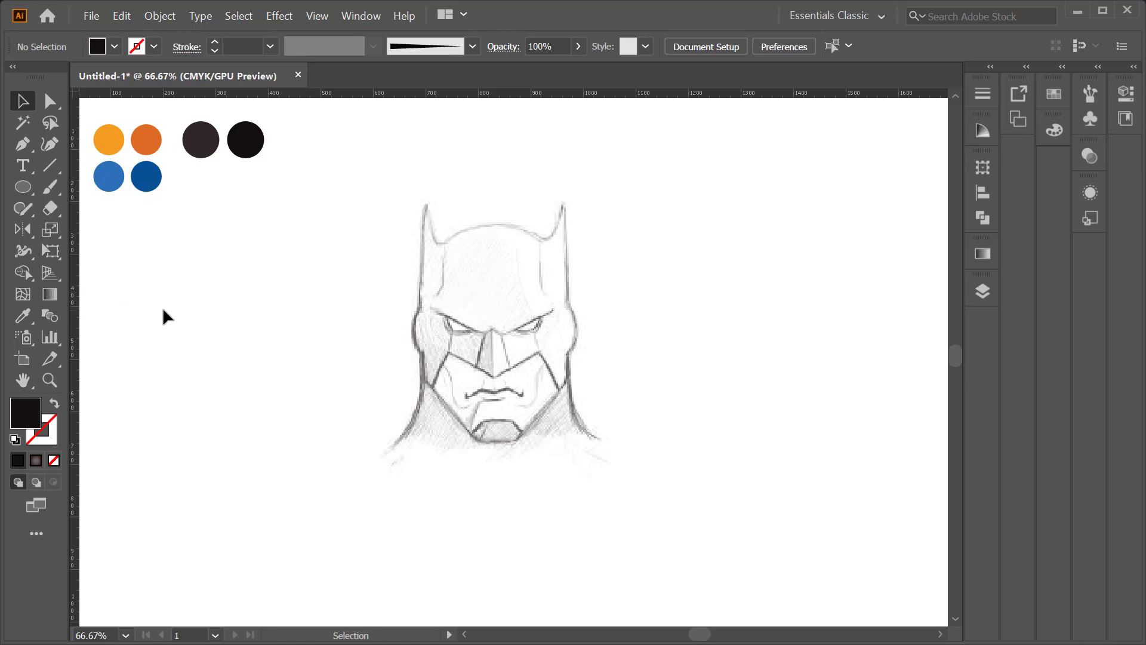
Step: Drag a vertical guide from the left ruler onto the face's centre line
{"action": "left_click", "coordinate": [982, 290]}
{"action": "left_click", "coordinate": [932, 284]}
{"action": "left_click_drag", "start_coordinate": [75, 306], "coordinate": [493, 310]}
{"action": "left_click", "coordinate": [494, 316]}
{"action": "scroll", "coordinate": [515, 334], "scroll_direction": "up", "scroll_amount": 1, "text": "alt"}
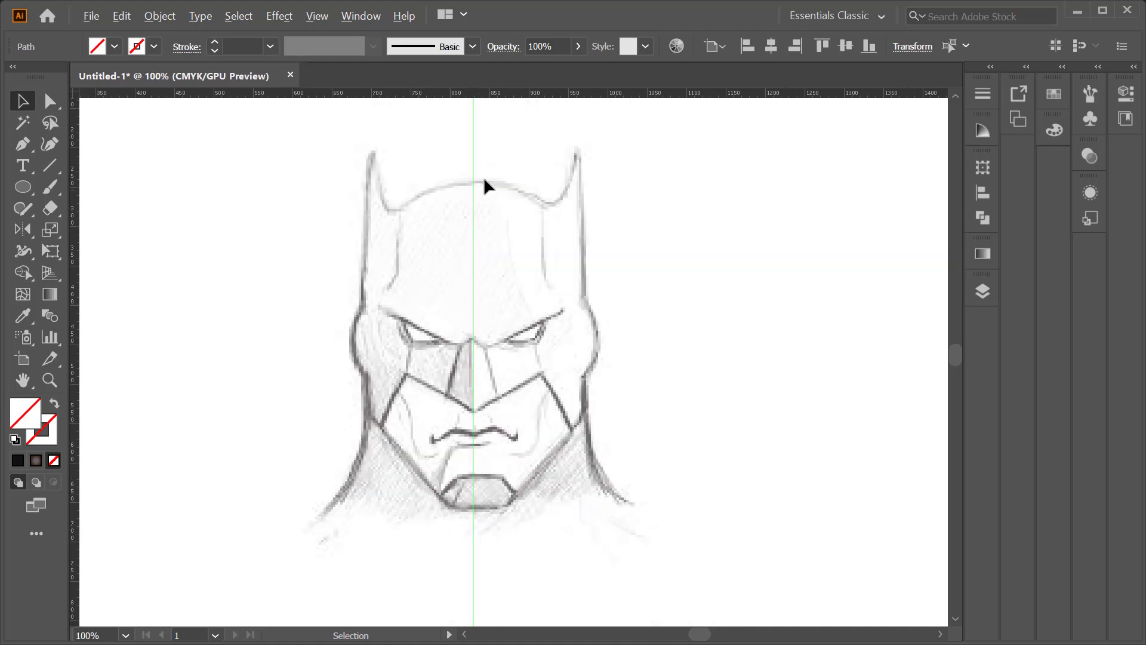
{"action": "scroll", "coordinate": [483, 177], "scroll_direction": "up", "scroll_amount": 1, "text": "alt"}
{"action": "left_click_drag", "start_coordinate": [468, 172], "coordinate": [469, 172]}
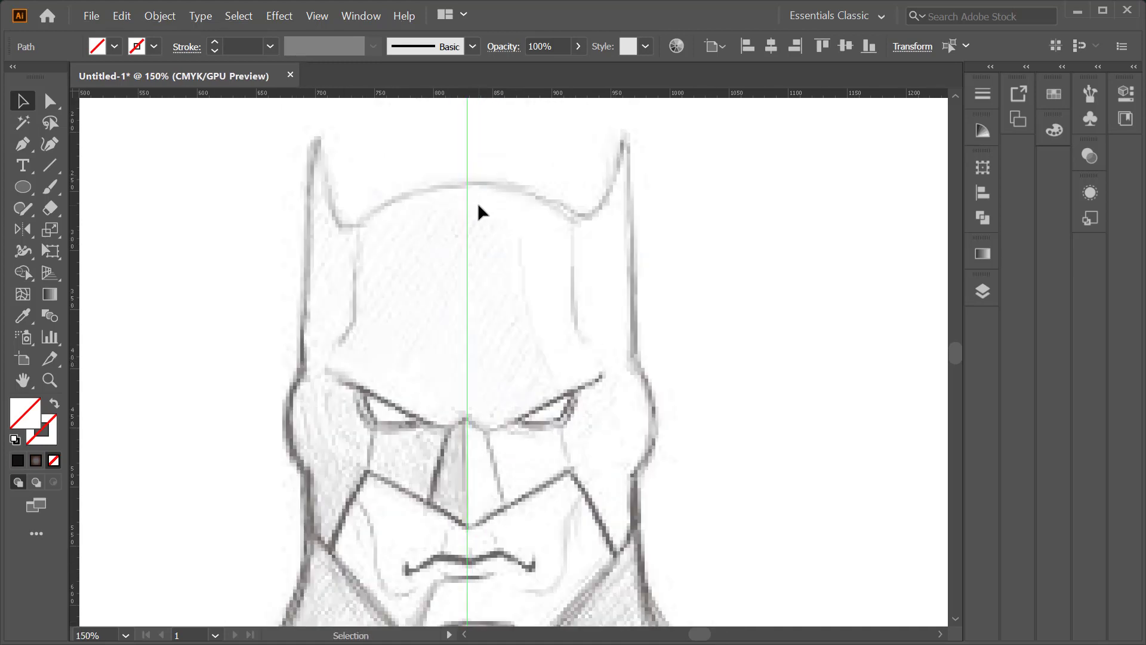
Step: Zoom in and out to check the centre guide, then pick the Pen tool
{"action": "scroll", "coordinate": [468, 322], "scroll_direction": "down", "scroll_amount": 2, "text": "alt"}
{"action": "scroll", "coordinate": [455, 374], "scroll_direction": "up", "scroll_amount": 1, "text": "alt"}
{"action": "scroll", "coordinate": [452, 415], "scroll_direction": "down", "scroll_amount": 1, "text": "alt"}
{"action": "scroll", "coordinate": [443, 288], "scroll_direction": "up", "scroll_amount": 1, "text": "alt"}
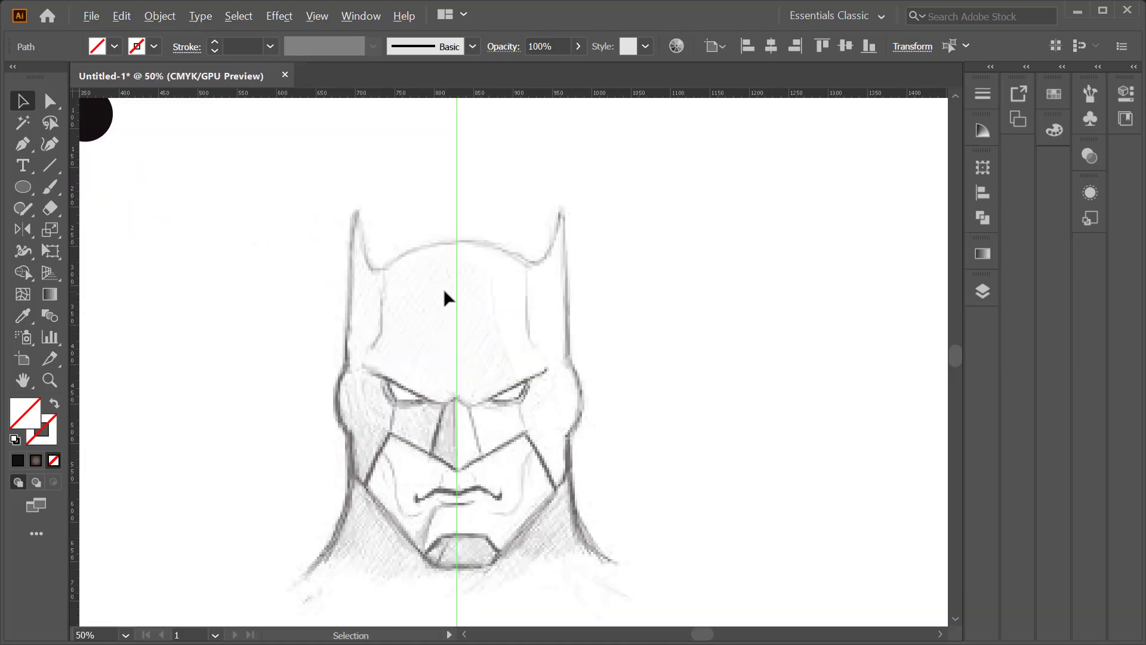
{"action": "scroll", "coordinate": [443, 288], "scroll_direction": "down", "scroll_amount": 1, "text": "alt"}
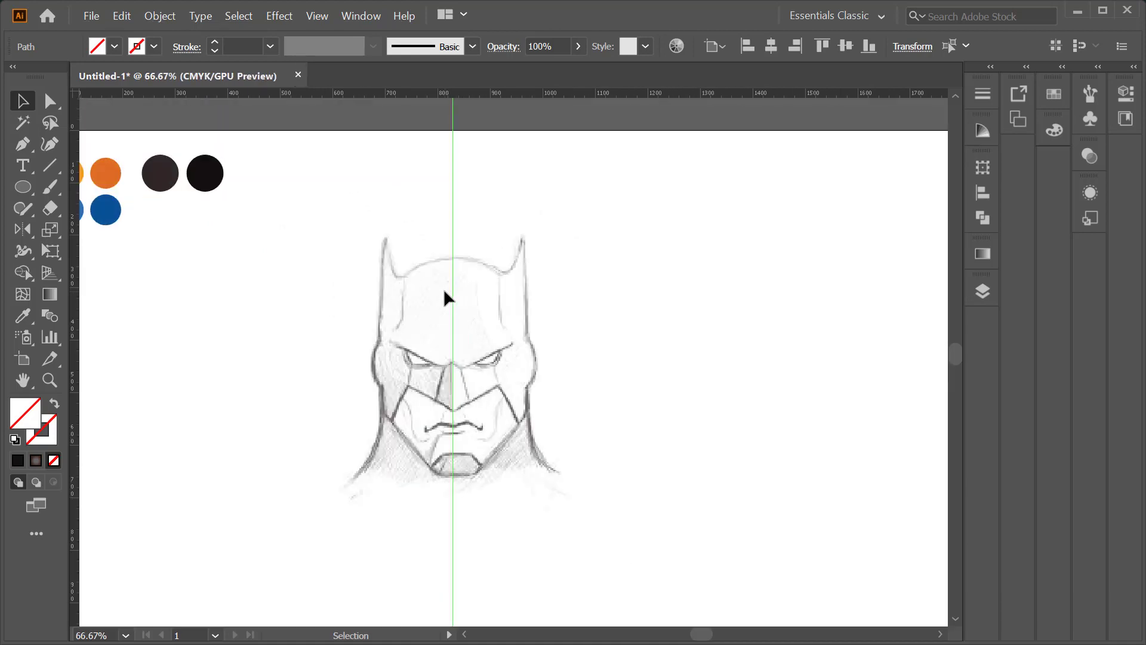
{"action": "key", "text": "p"}
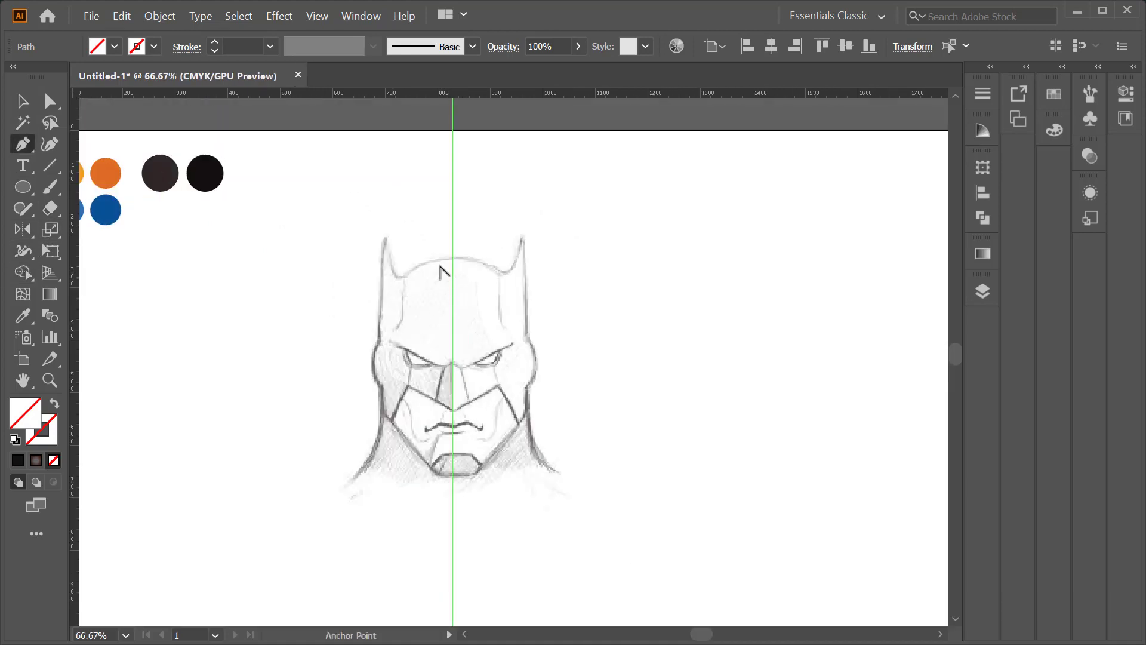
{"action": "scroll", "coordinate": [441, 271], "scroll_direction": "up", "scroll_amount": 2, "text": "alt"}
Step: Trace the left cowl half from the top centre over the ear down to the neck
{"action": "left_click", "coordinate": [469, 247]}
{"action": "left_click_drag", "start_coordinate": [363, 287], "coordinate": [328, 323]}
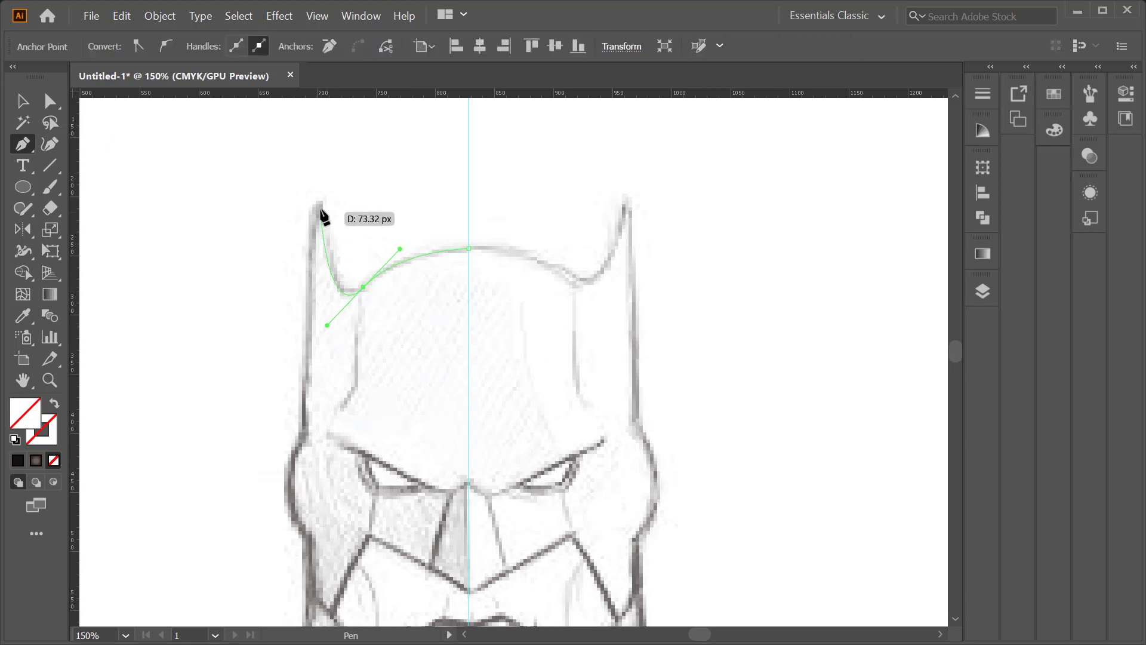
{"action": "left_click_drag", "start_coordinate": [320, 203], "coordinate": [305, 196]}
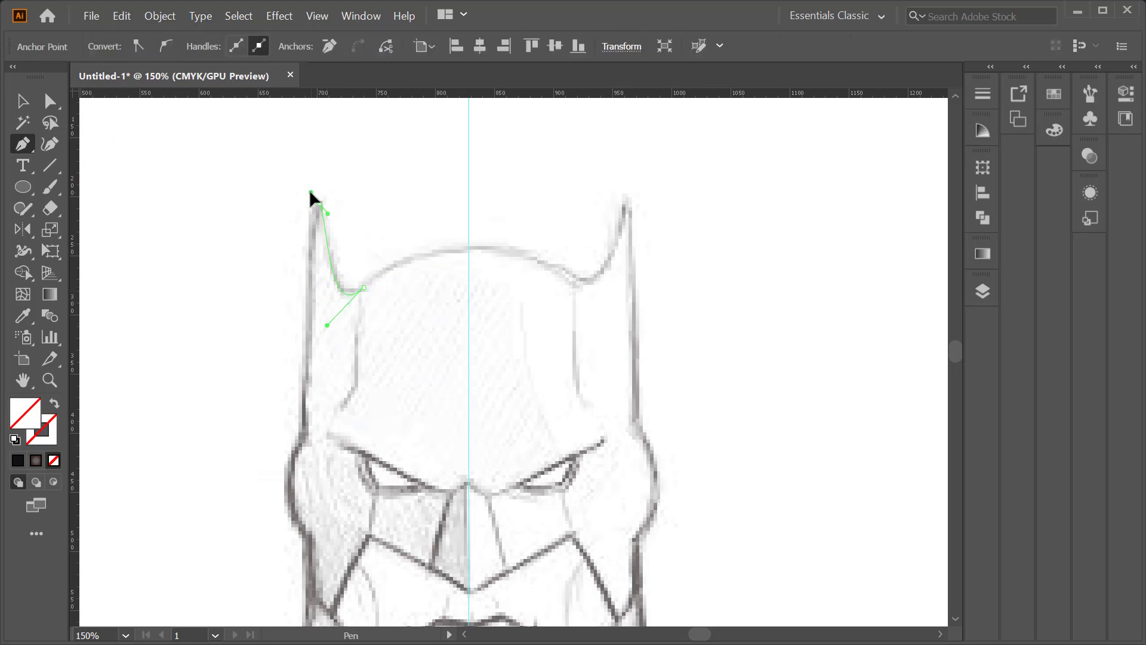
{"action": "left_click", "coordinate": [305, 440]}
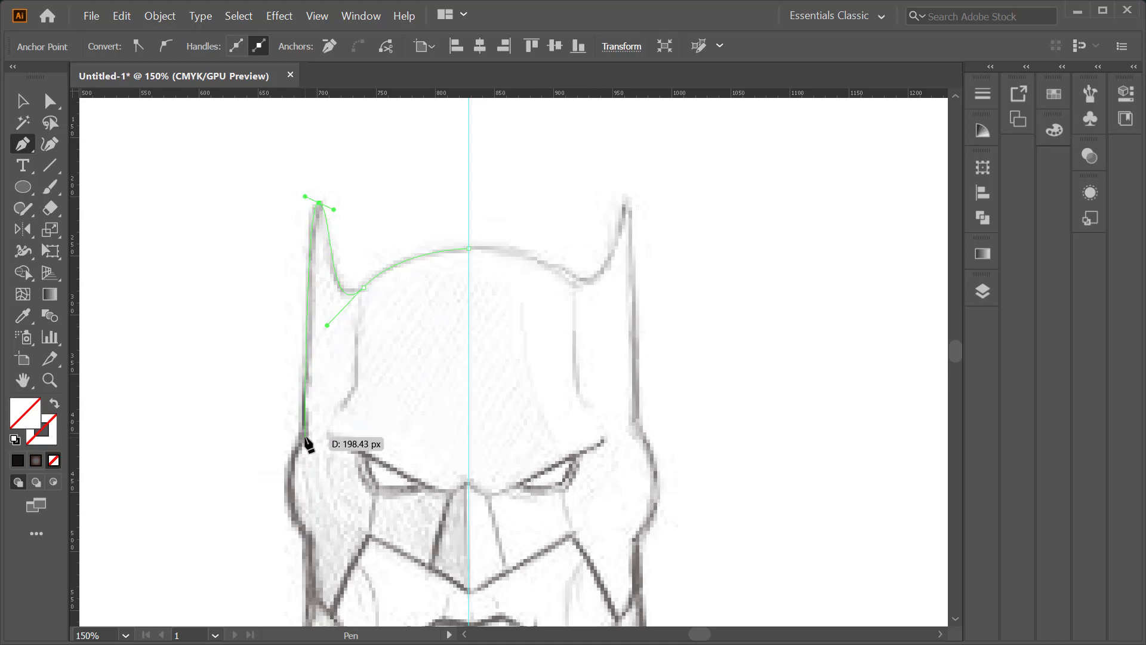
{"action": "scroll", "coordinate": [312, 299], "scroll_direction": "down", "scroll_amount": 2}
{"action": "scroll", "coordinate": [313, 382], "scroll_direction": "up", "scroll_amount": 2}
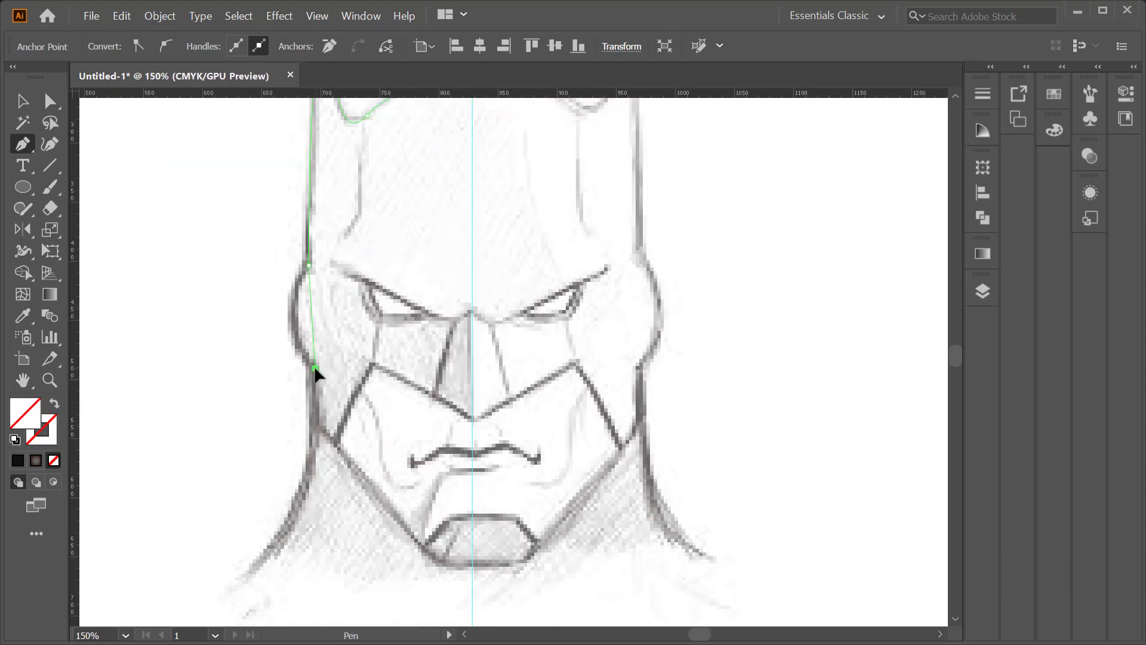
{"action": "scroll", "coordinate": [335, 334], "scroll_direction": "down", "scroll_amount": 3}
{"action": "left_click_drag", "start_coordinate": [276, 423], "coordinate": [170, 500]}
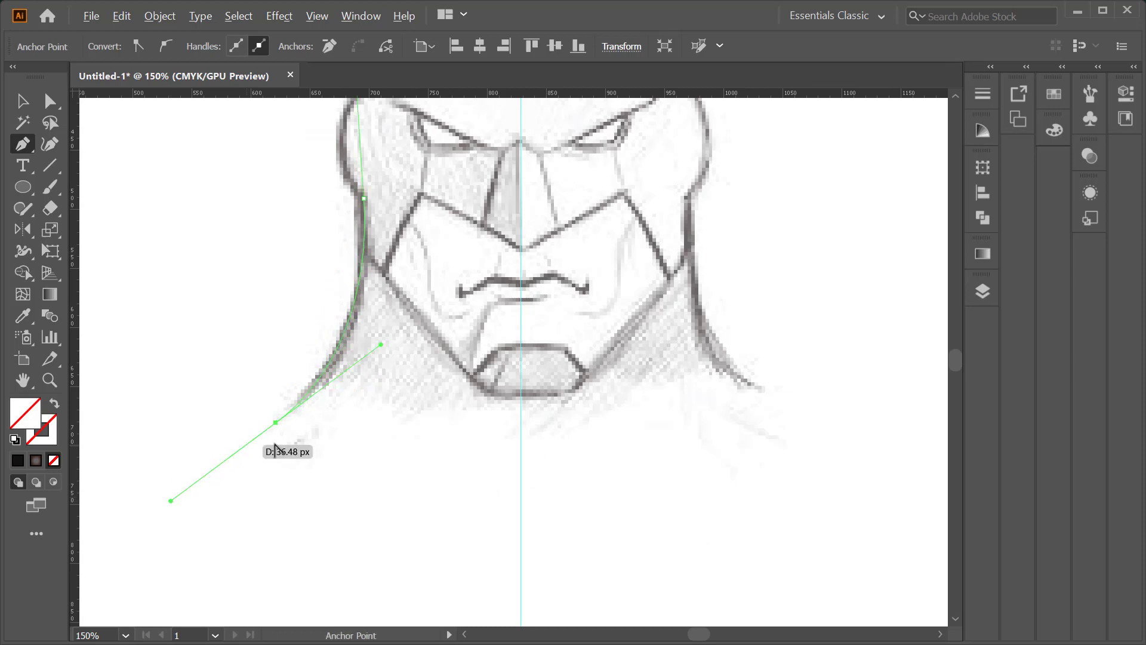
{"action": "scroll", "coordinate": [261, 317], "scroll_direction": "down", "scroll_amount": 2}
{"action": "key", "text": "Escape"}
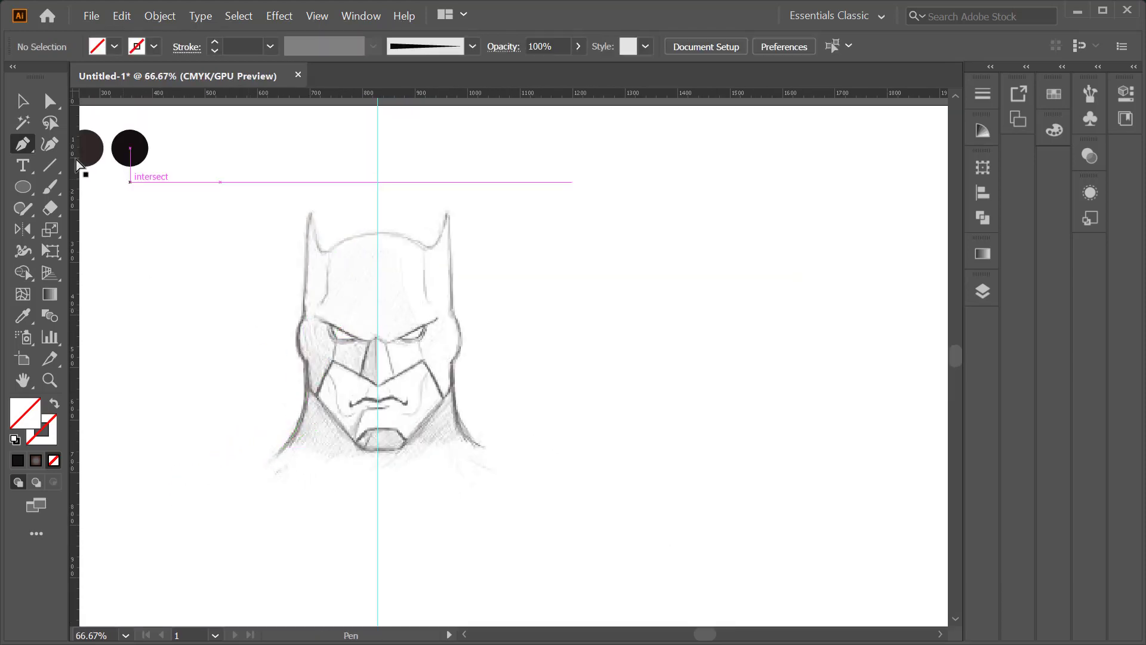
Step: Give the cowl outline no fill and a 4 pt black stroke
{"action": "key", "text": "d"}
{"action": "left_click", "coordinate": [55, 460]}
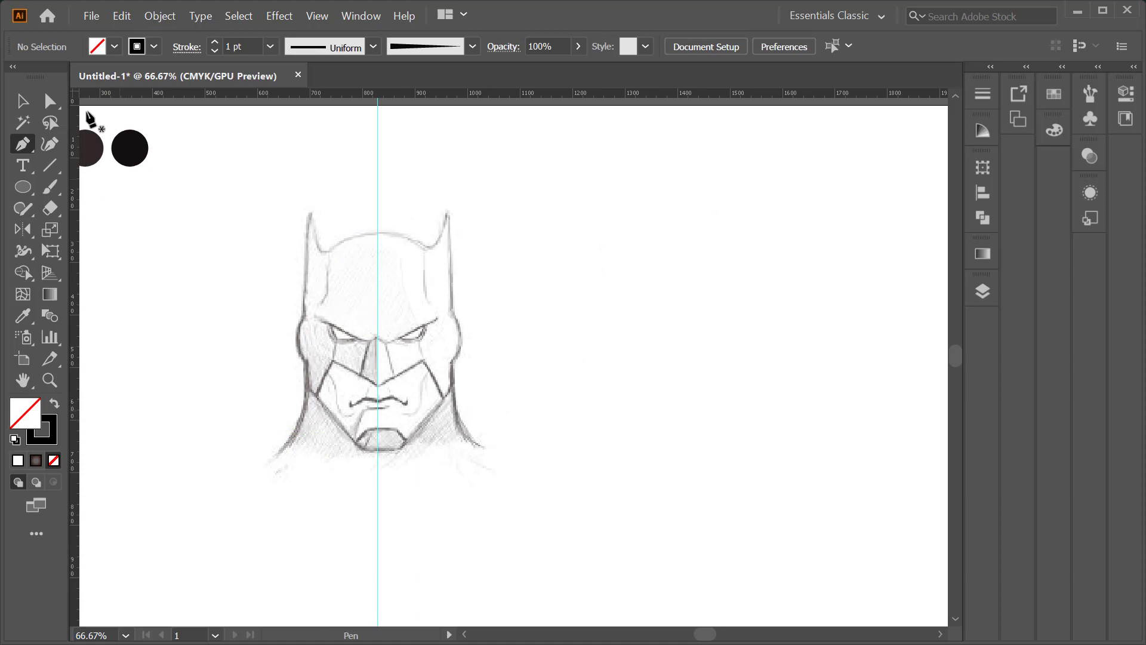
{"action": "key", "text": "v"}
{"action": "left_click", "coordinate": [309, 222]}
{"action": "key", "text": "d"}
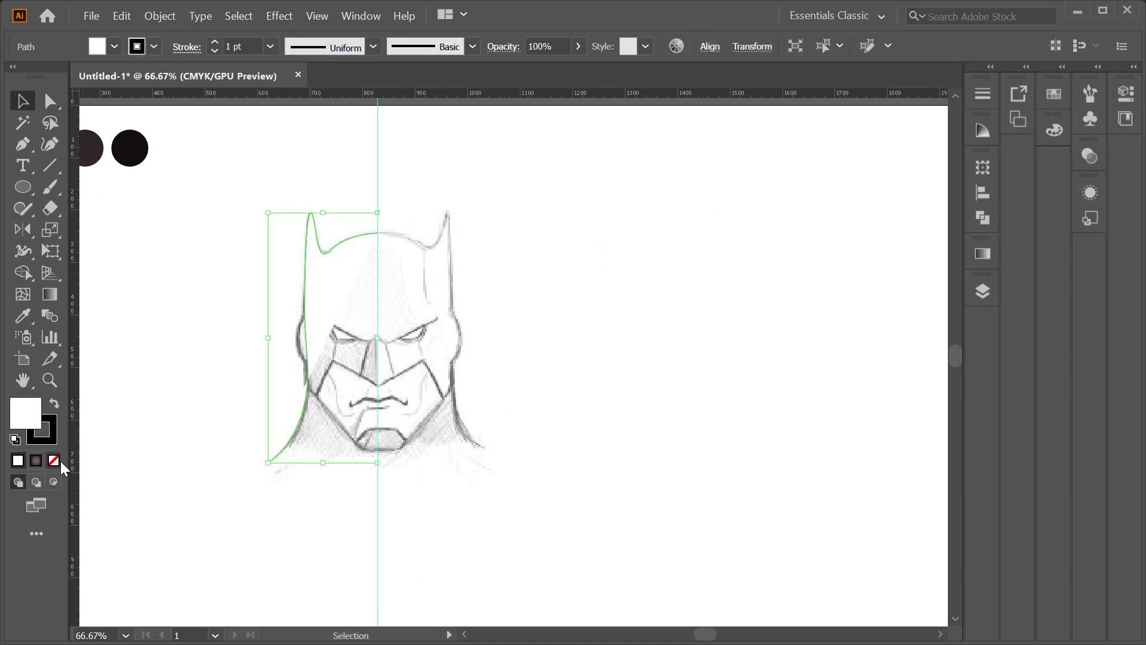
{"action": "key", "text": "slash"}
{"action": "left_click", "coordinate": [269, 46]}
{"action": "left_click", "coordinate": [288, 186]}
Step: Add Curvature anchors so the outline bulges around the cheek and curves down the jaw
{"action": "left_click", "coordinate": [269, 239]}
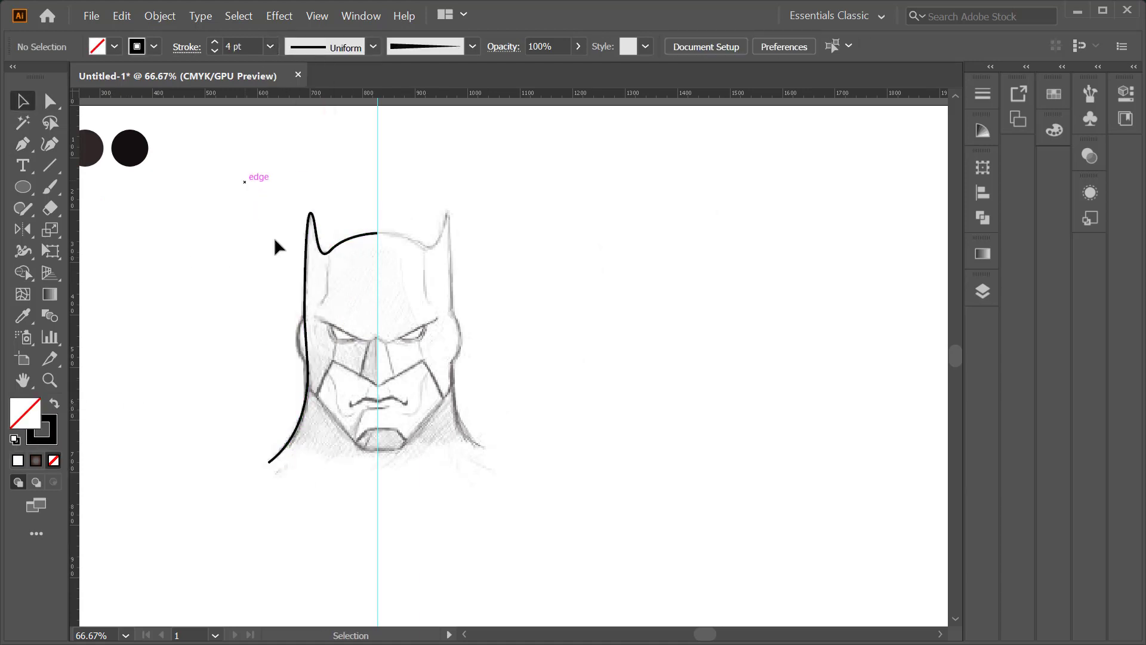
{"action": "key", "text": "ctrl+plus"}
{"action": "key", "text": "ctrl+plus"}
{"action": "left_click", "coordinate": [317, 327]}
{"action": "left_click", "coordinate": [50, 144]}
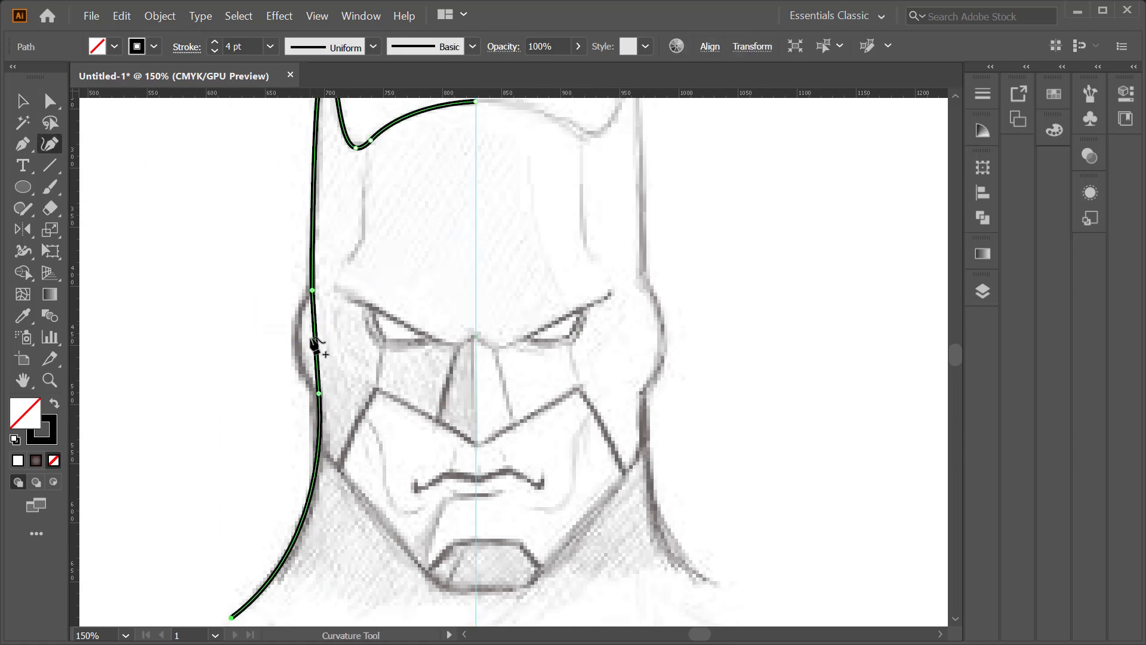
{"action": "left_click", "coordinate": [316, 336]}
{"action": "left_click_drag", "start_coordinate": [297, 338], "coordinate": [298, 339]}
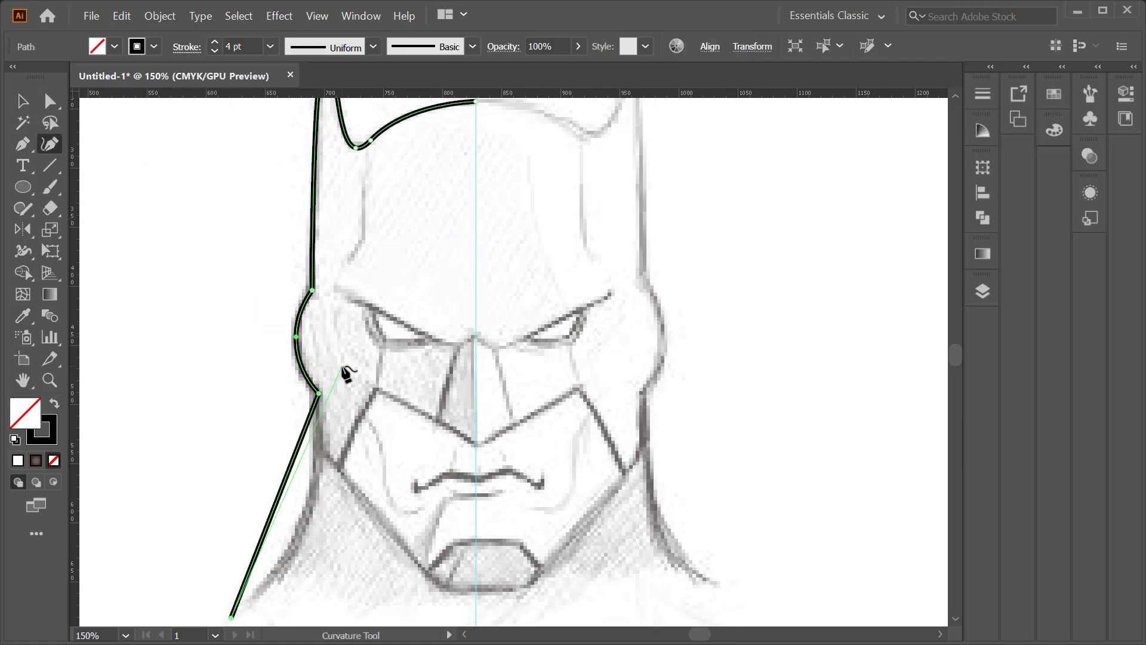
{"action": "scroll", "coordinate": [348, 376], "scroll_direction": "down", "scroll_amount": 1}
{"action": "scroll", "coordinate": [295, 404], "scroll_direction": "up", "scroll_amount": 1}
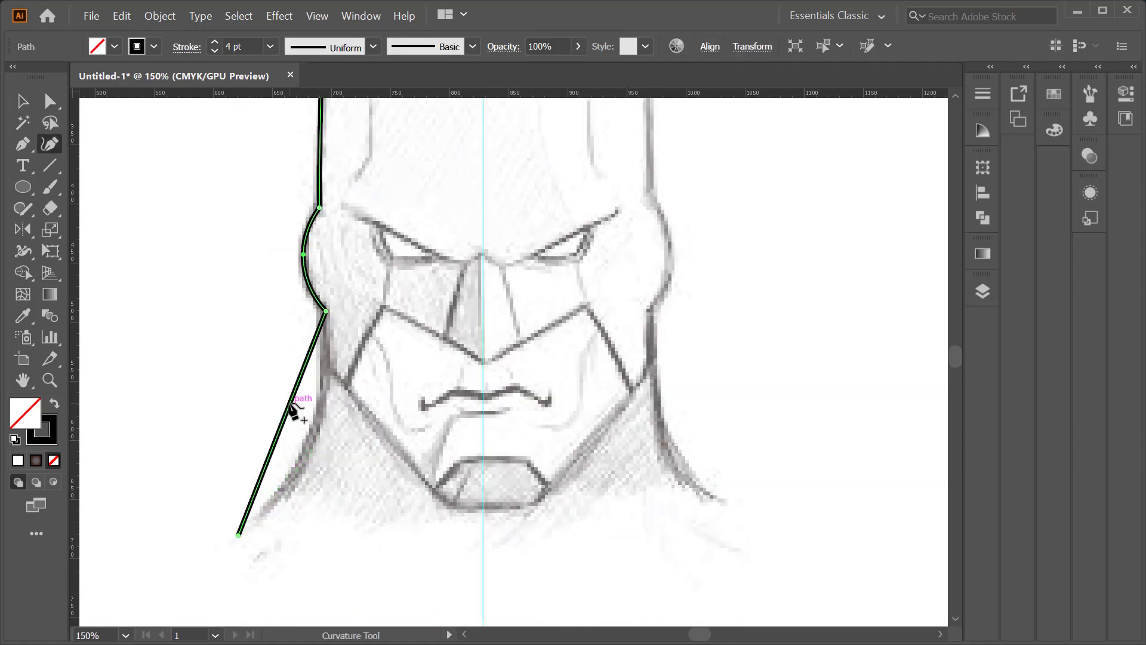
{"action": "left_click", "coordinate": [283, 486]}
{"action": "scroll", "coordinate": [298, 251], "scroll_direction": "down", "scroll_amount": 2}
{"action": "scroll", "coordinate": [305, 277], "scroll_direction": "up", "scroll_amount": 1}
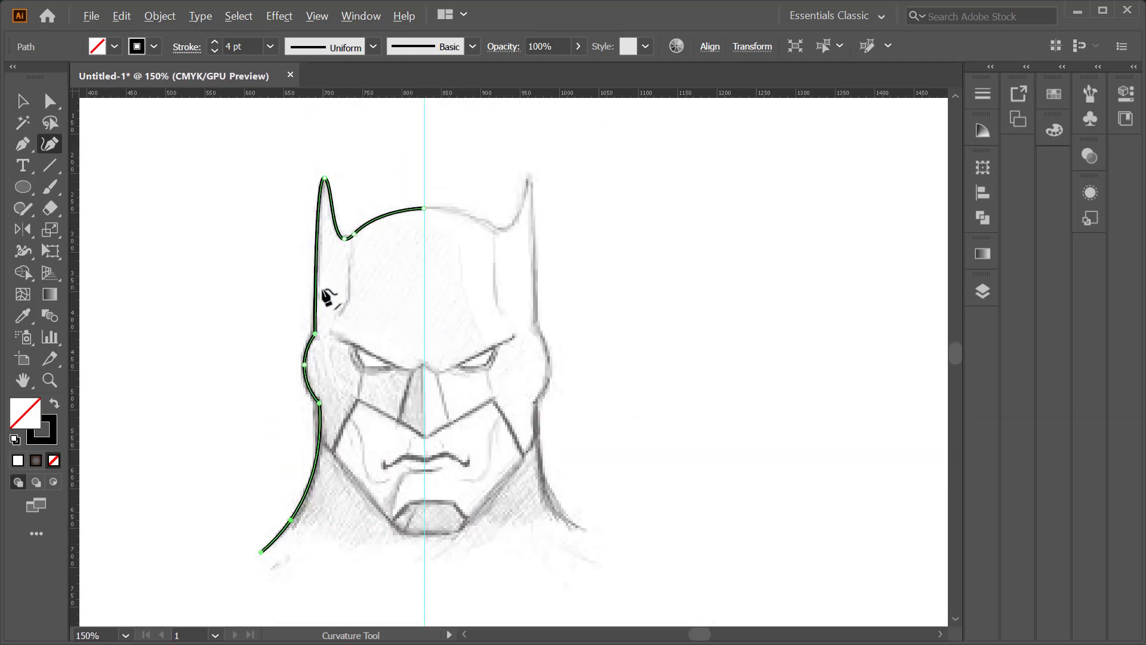
Step: Round the sharp corner below the cheek with Direct Selection's live corner widget
{"action": "key", "text": "v"}
{"action": "key", "text": "a"}
{"action": "scroll", "coordinate": [307, 331], "scroll_direction": "up", "scroll_amount": 2}
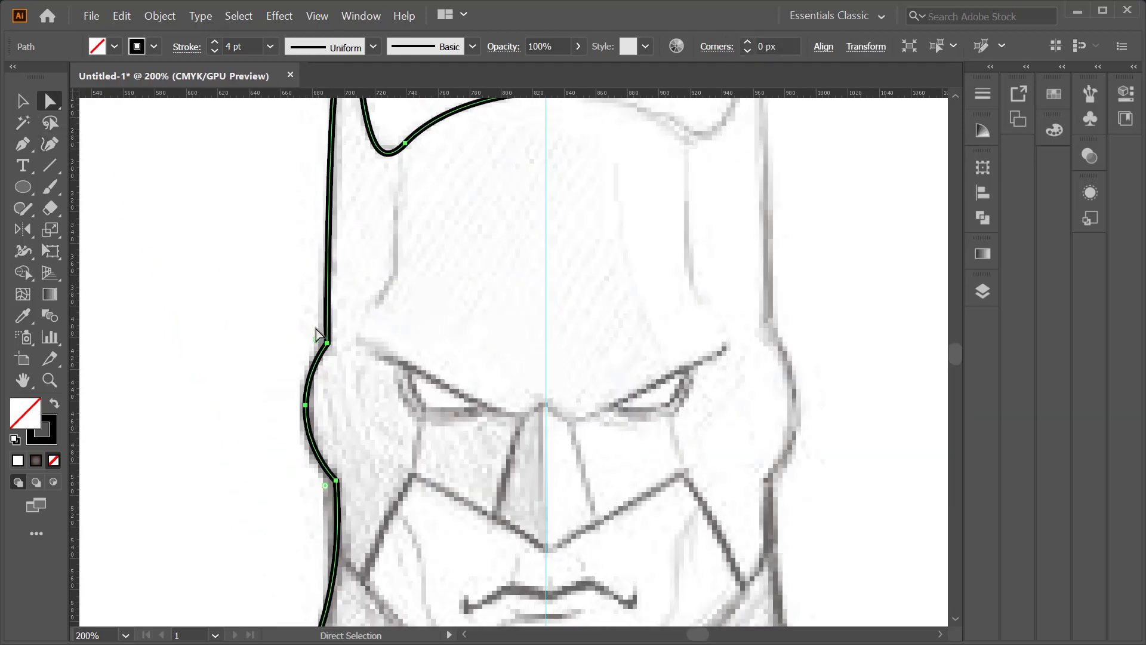
{"action": "left_click", "coordinate": [336, 480]}
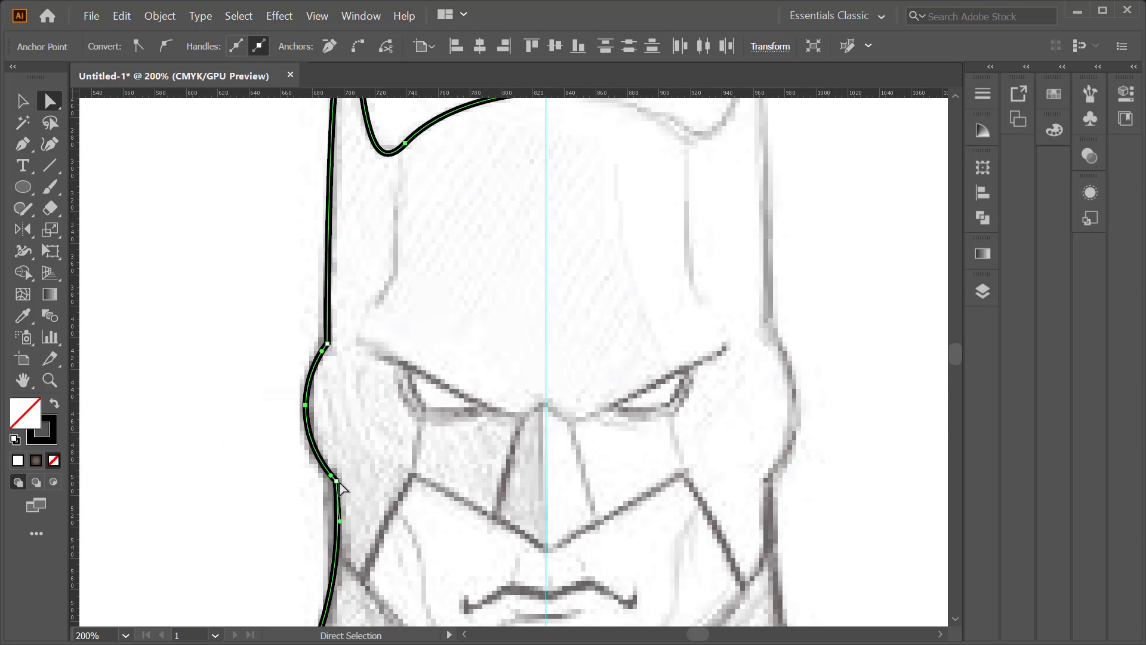
{"action": "left_click", "coordinate": [327, 345]}
{"action": "left_click_drag", "start_coordinate": [318, 340], "coordinate": [289, 332]}
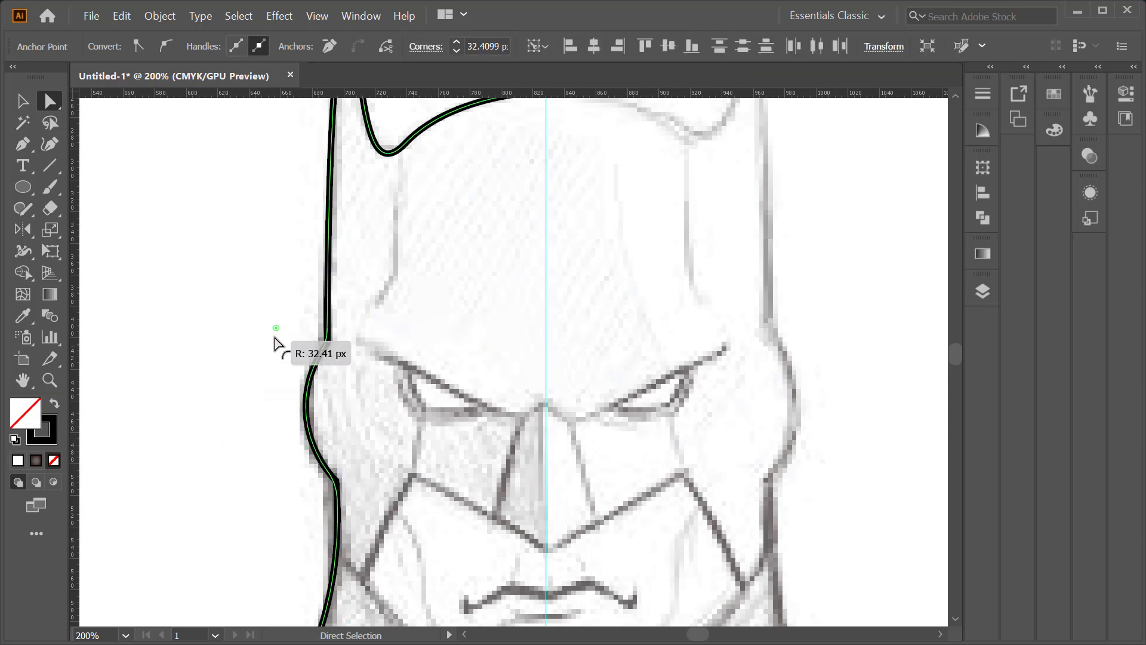
{"action": "scroll", "coordinate": [288, 331], "scroll_direction": "down", "scroll_amount": 2}
{"action": "key", "text": "v"}
{"action": "left_click", "coordinate": [397, 217]}
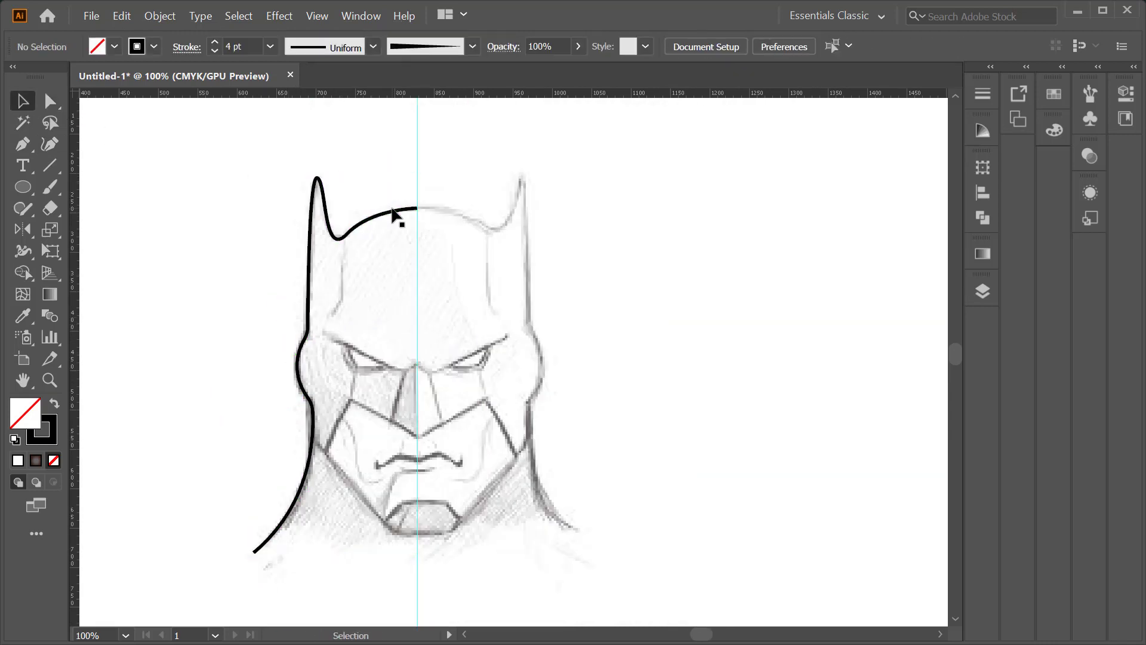
{"action": "scroll", "coordinate": [349, 249], "scroll_direction": "up", "scroll_amount": 1}
Step: Draw a straight line down the inner cowl edge from the ear's inner base
{"action": "key", "text": "p"}
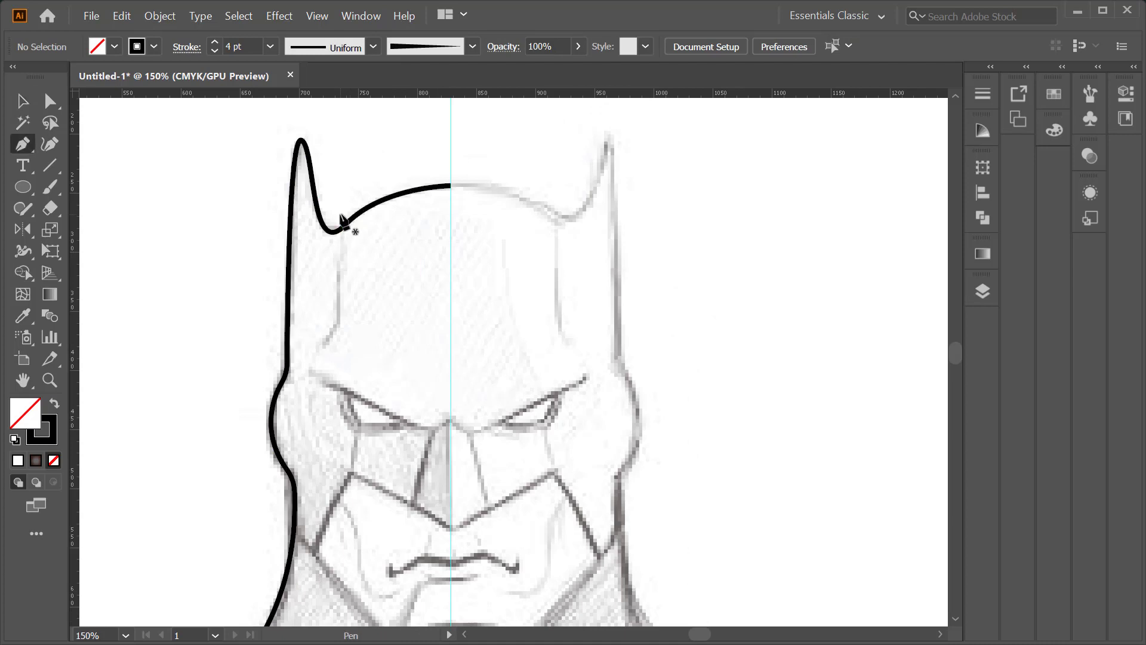
{"action": "left_click", "coordinate": [338, 213]}
{"action": "left_click", "coordinate": [338, 326]}
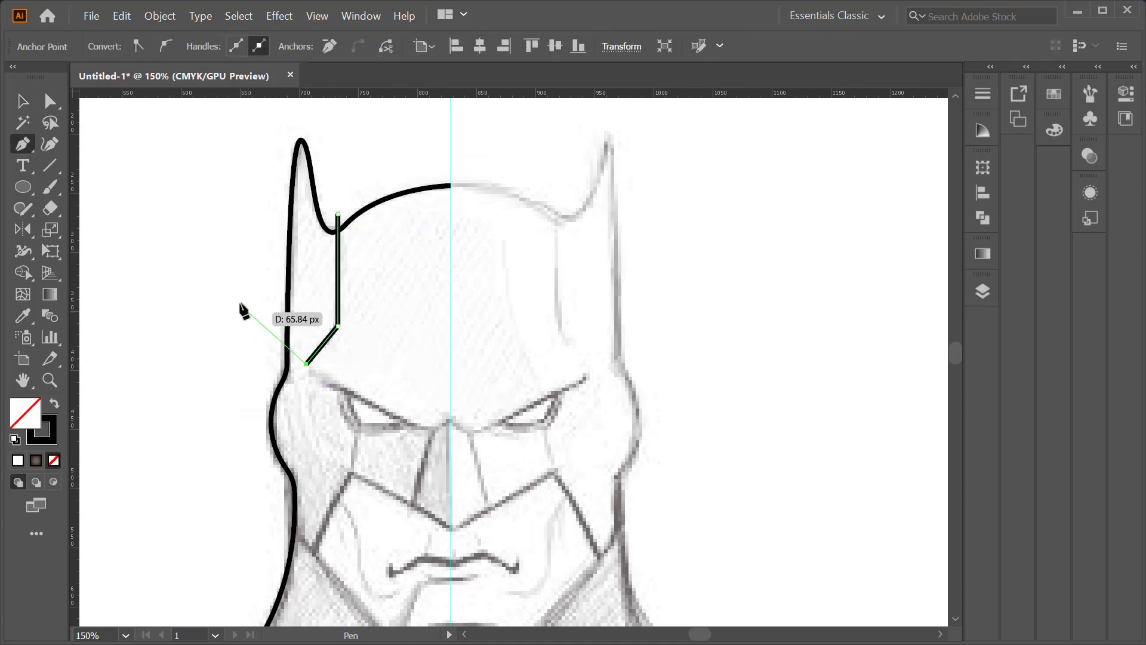
{"action": "key", "text": "Escape"}
{"action": "scroll", "coordinate": [241, 308], "scroll_direction": "down", "scroll_amount": 2}
{"action": "scroll", "coordinate": [353, 304], "scroll_direction": "up", "scroll_amount": 3}
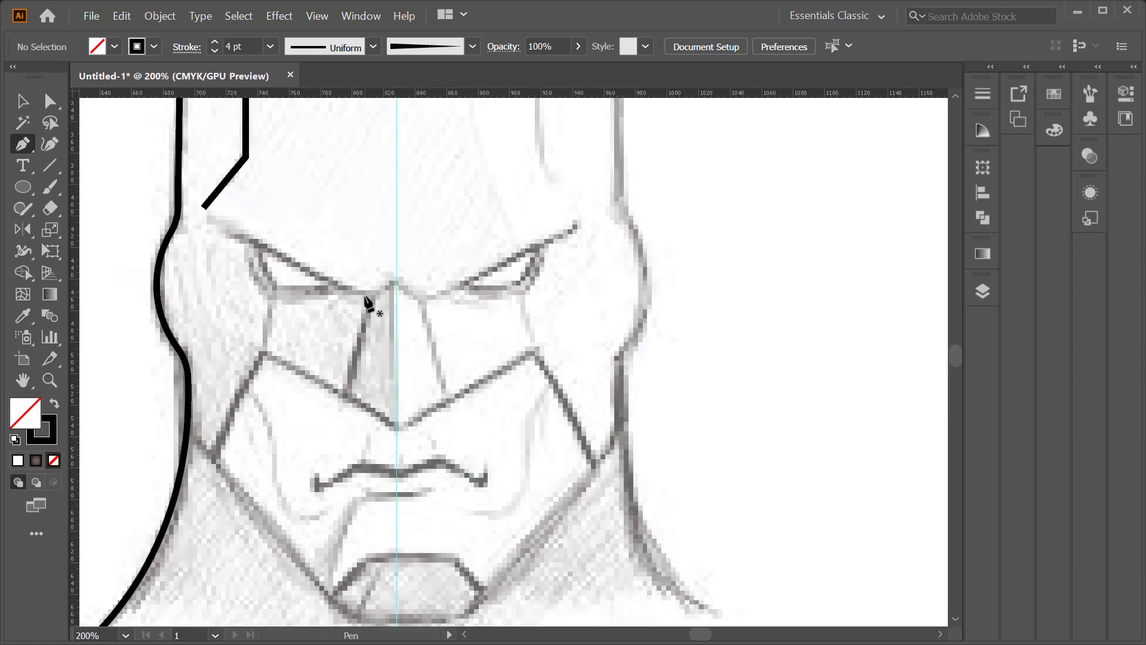
Step: Draw a closed left eye shape with a curved lower edge
{"action": "left_click", "coordinate": [364, 296]}
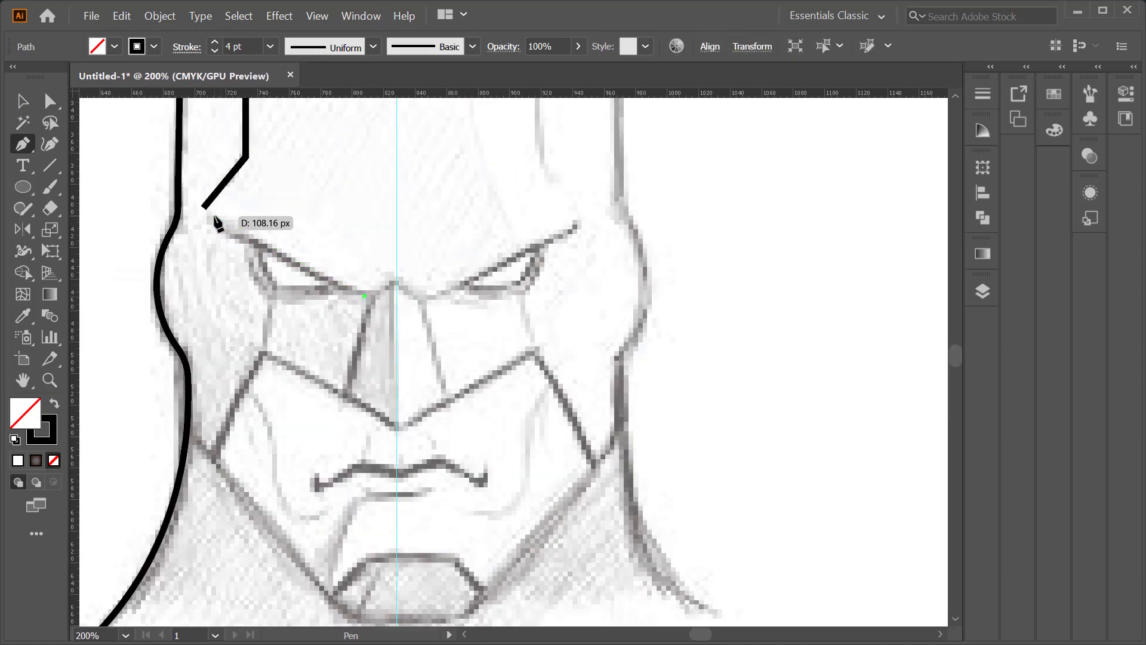
{"action": "left_click", "coordinate": [214, 216]}
{"action": "left_click", "coordinate": [246, 246]}
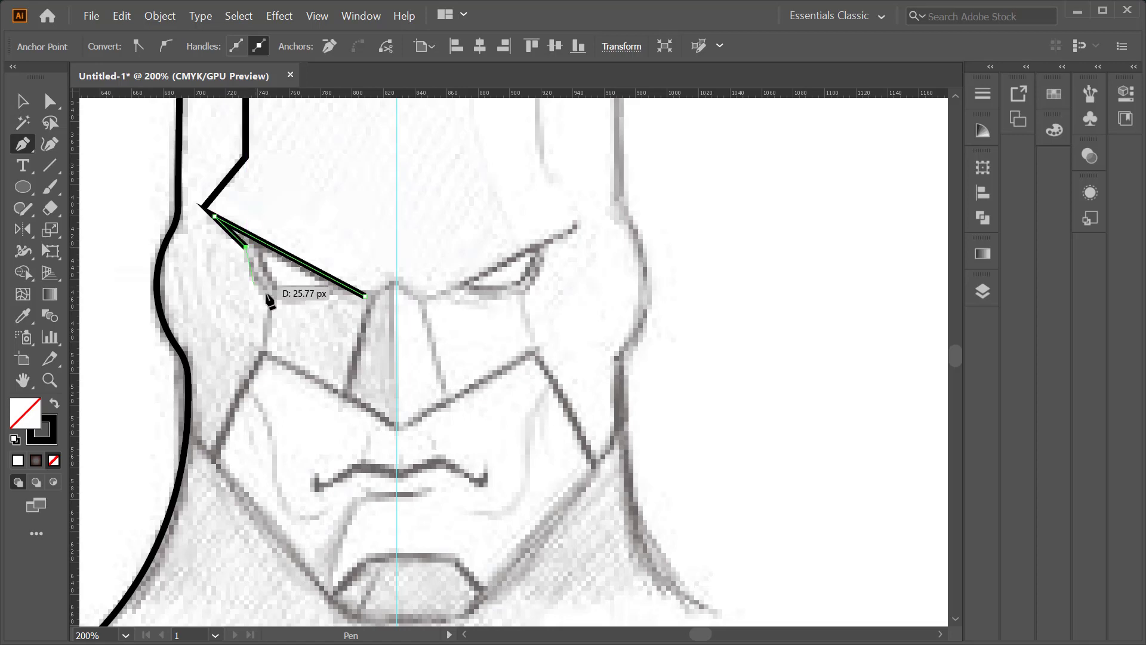
{"action": "left_click", "coordinate": [364, 295]}
{"action": "mouse_move", "coordinate": [503, 264]}
{"action": "left_mouse_down"}
{"action": "mouse_move", "coordinate": [503, 278]}
{"action": "mouse_move", "coordinate": [499, 266]}
{"action": "left_mouse_up"}
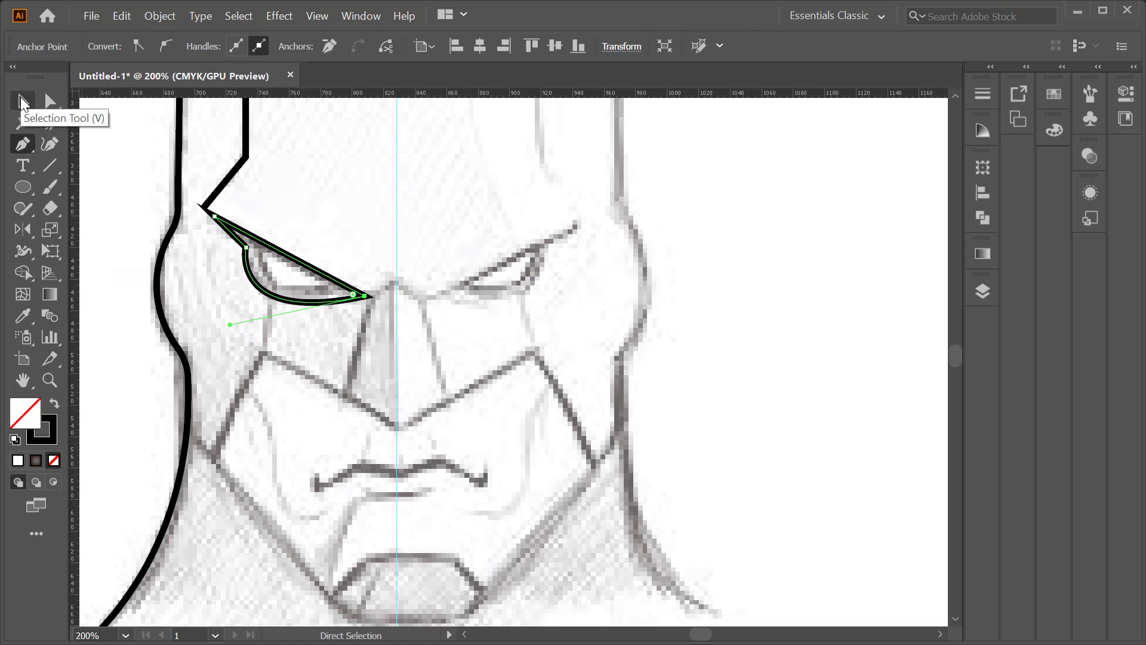
{"action": "key", "text": "ctrl+minus"}
{"action": "key", "text": "ctrl+minus"}
{"action": "key", "text": "ctrl+plus"}
Step: Draw a short line below the eye corner and a cheek line from the nose bottom toward the jaw
{"action": "key", "text": "ctrl+shift+a"}
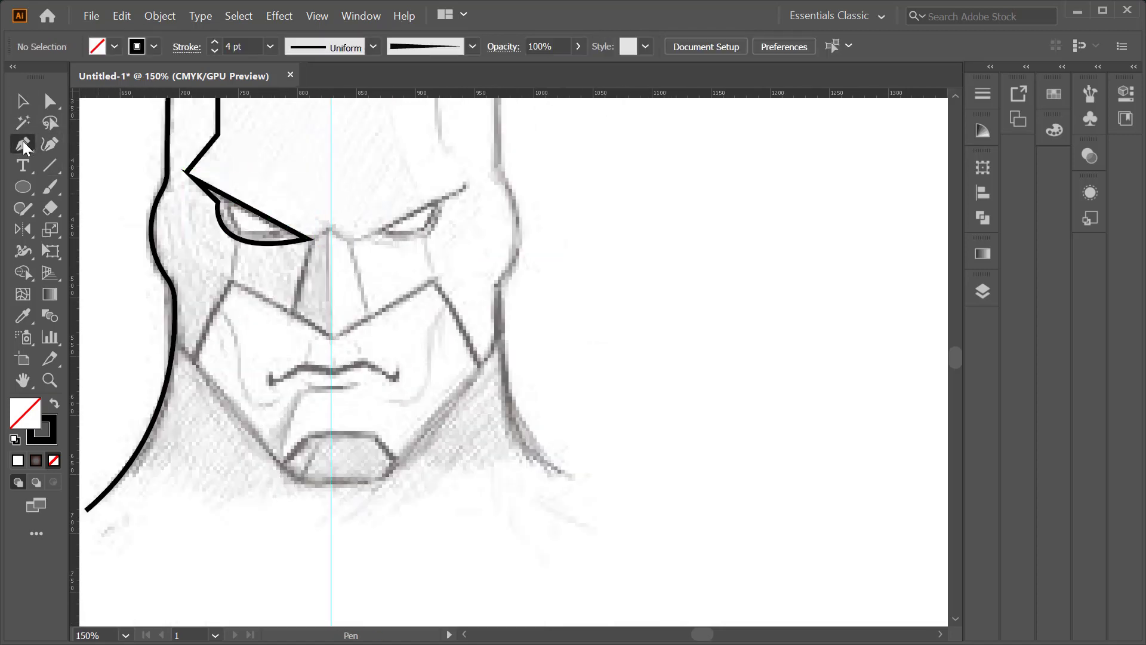
{"action": "scroll", "coordinate": [312, 262], "scroll_direction": "up", "scroll_amount": 1}
{"action": "left_click", "coordinate": [212, 219]}
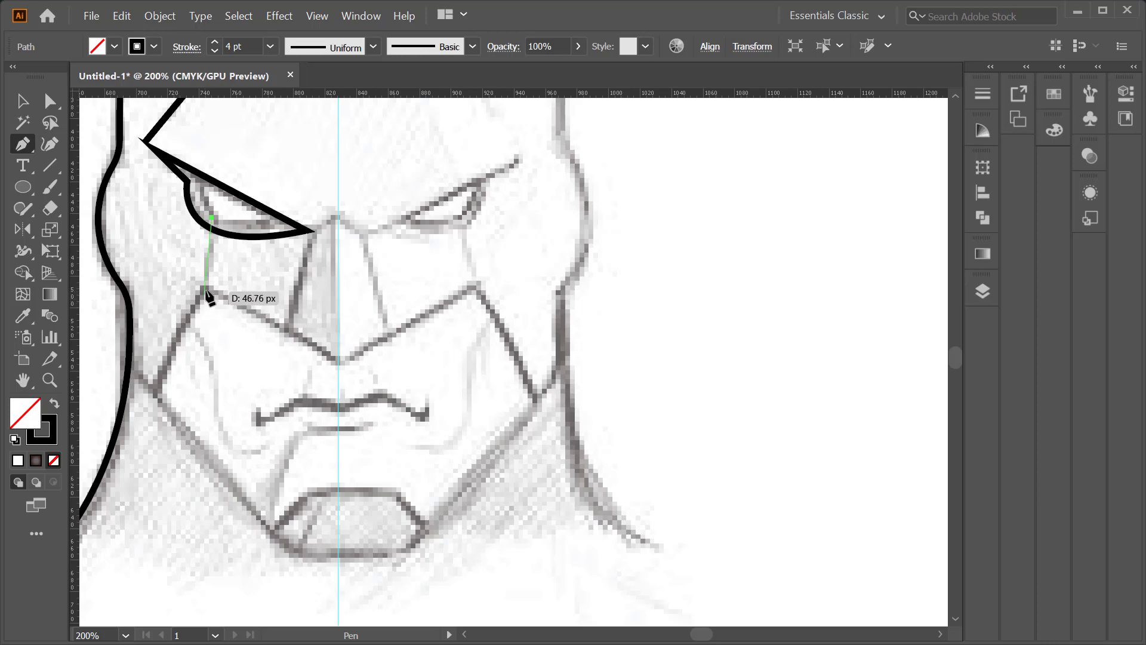
{"action": "left_click", "coordinate": [204, 298]}
{"action": "key", "text": "Escape"}
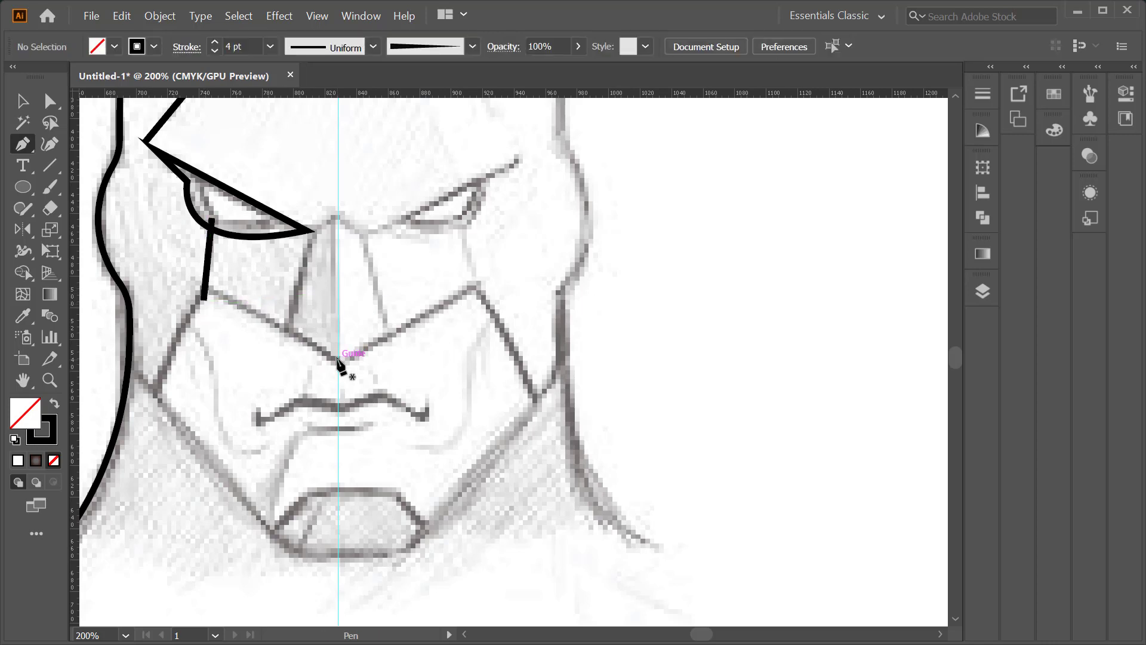
{"action": "left_click", "coordinate": [338, 362]}
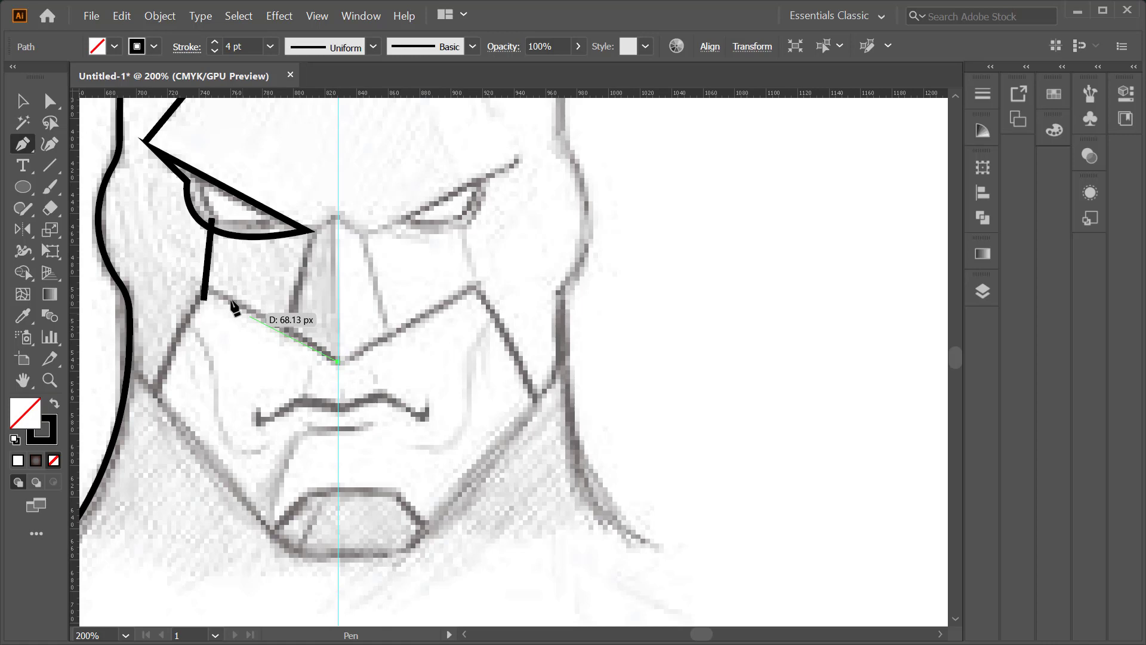
{"action": "left_click", "coordinate": [203, 286]}
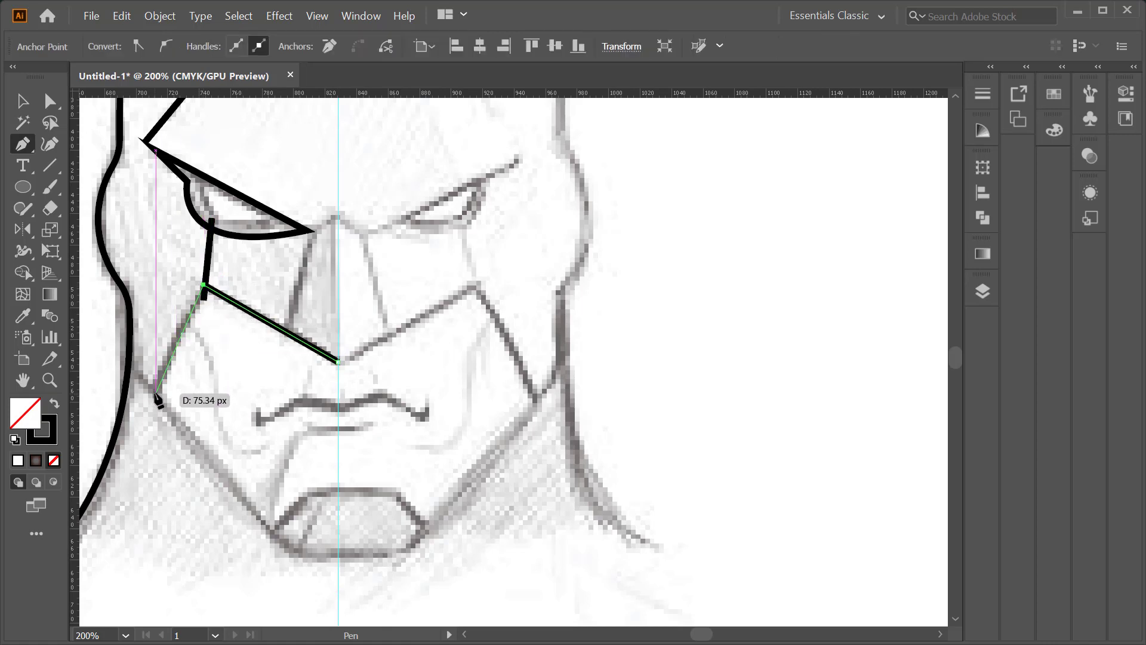
{"action": "left_click", "coordinate": [149, 401]}
{"action": "key", "text": "Escape"}
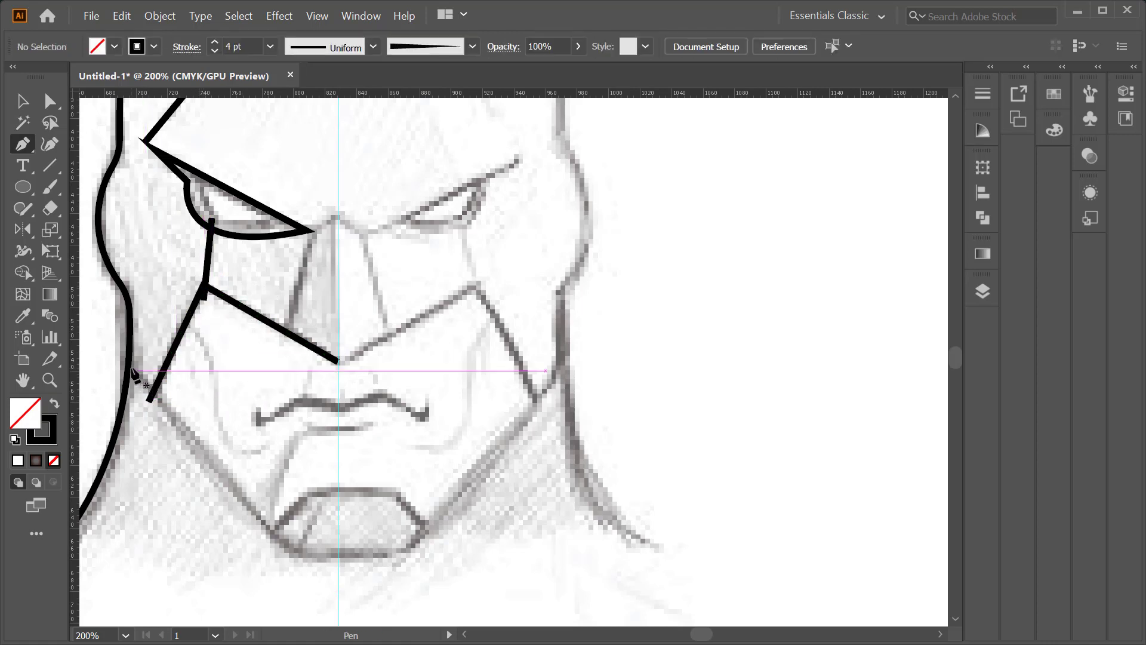
Step: Trace the jawline down to the chin and the chin outline to the centre guide
{"action": "left_click", "coordinate": [121, 347]}
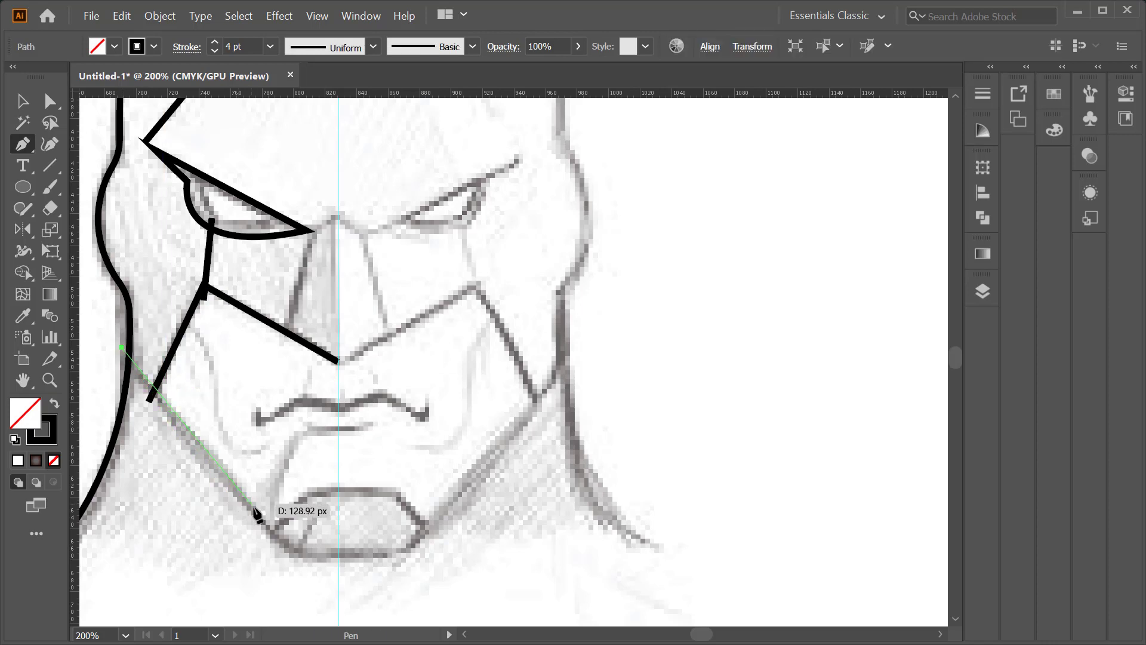
{"action": "left_click", "coordinate": [288, 548]}
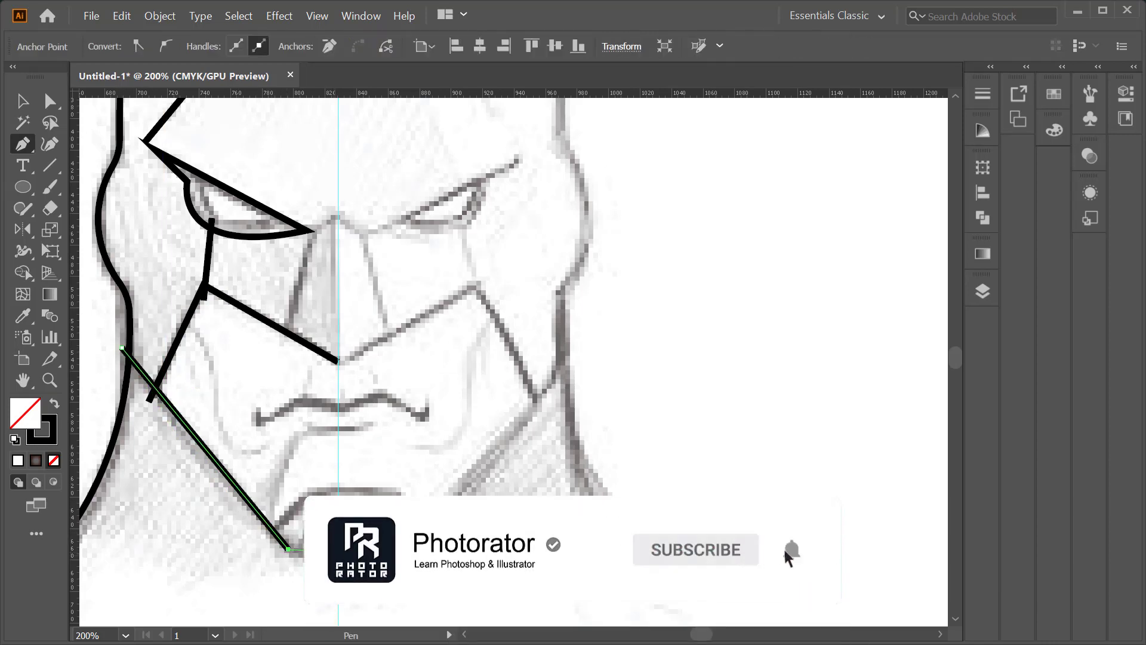
{"action": "left_click", "coordinate": [263, 566], "text": "ctrl"}
{"action": "left_click", "coordinate": [259, 538]}
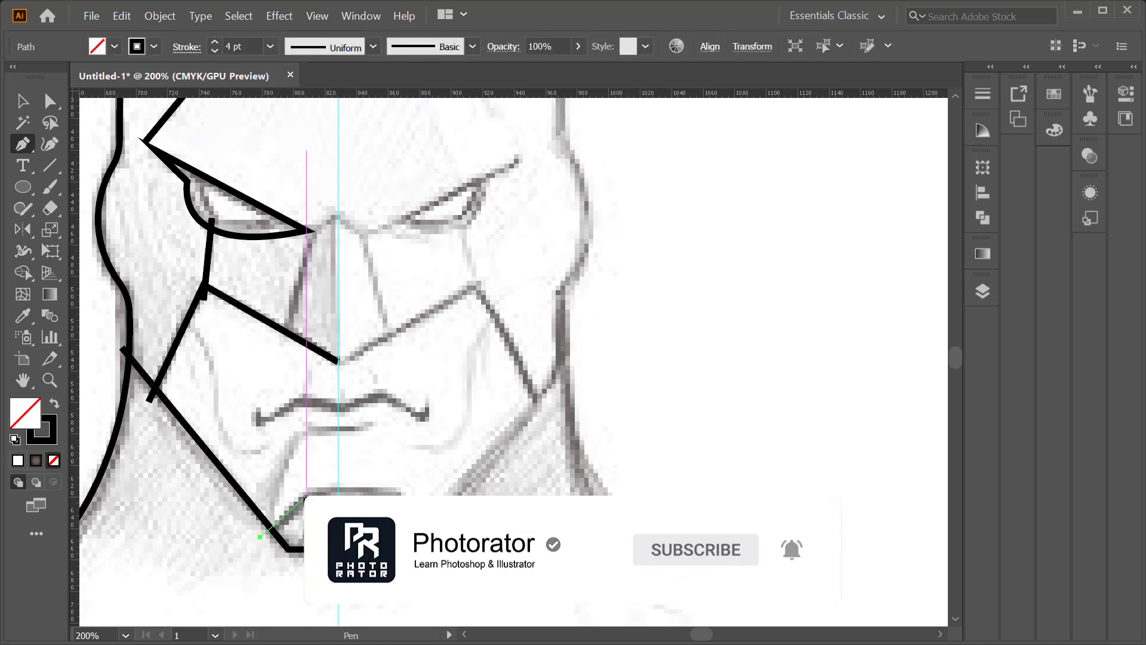
{"action": "left_click", "coordinate": [305, 496]}
{"action": "left_click", "coordinate": [339, 494]}
{"action": "left_click", "coordinate": [351, 436], "text": "ctrl"}
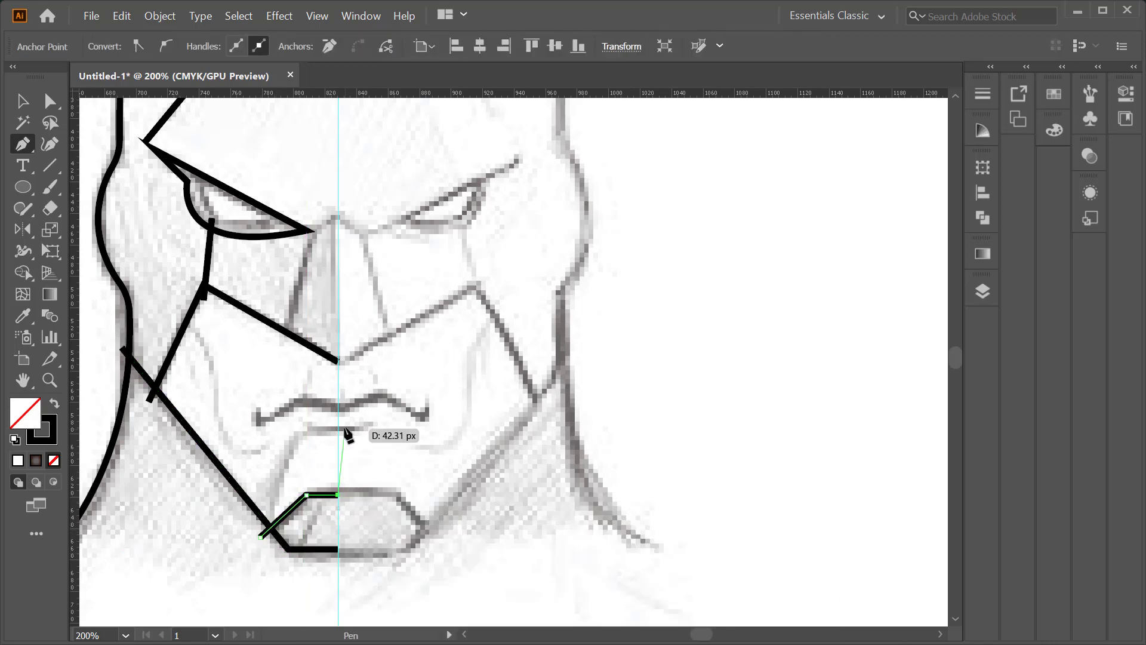
Step: Draw a horizontal mouth line ending in a sharp corner on the centre guide
{"action": "left_click", "coordinate": [308, 424]}
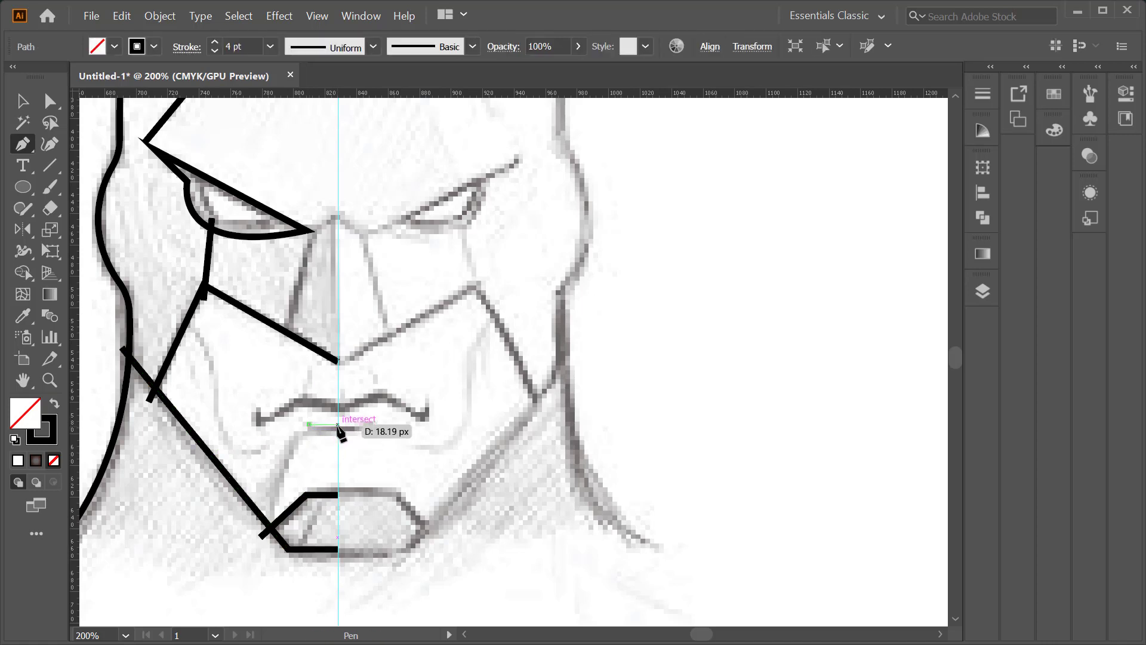
{"action": "left_click_drag", "start_coordinate": [338, 424], "coordinate": [351, 425]}
{"action": "scroll", "coordinate": [352, 426], "scroll_direction": "up", "scroll_amount": 3}
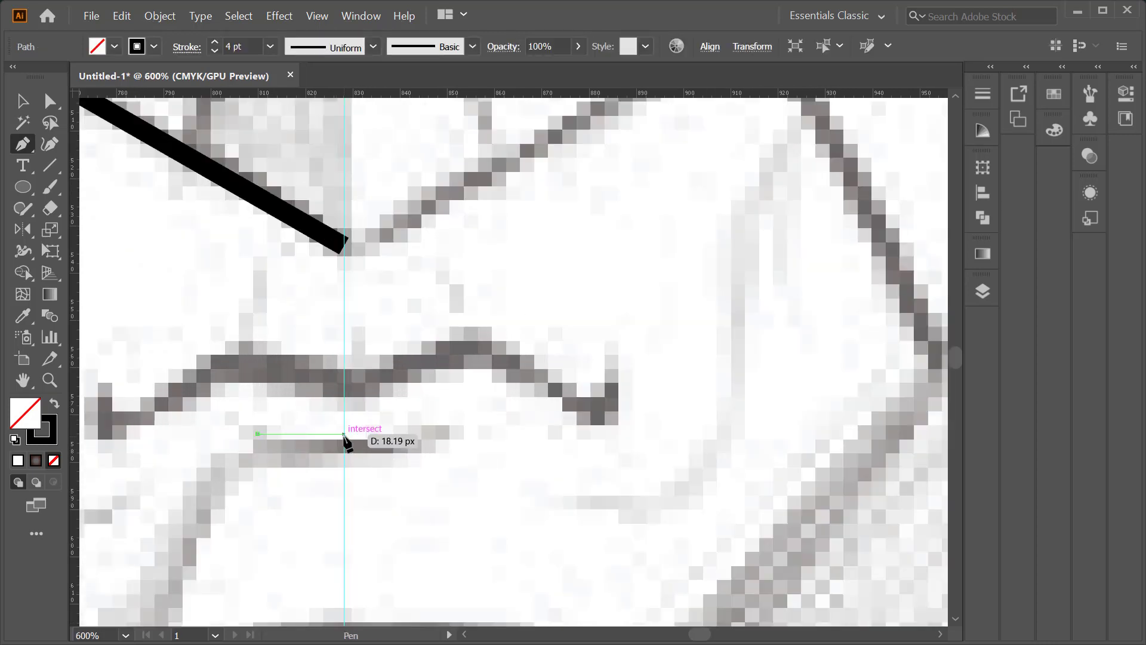
{"action": "left_click_drag", "start_coordinate": [371, 431], "coordinate": [396, 430]}
{"action": "left_click", "coordinate": [344, 434]}
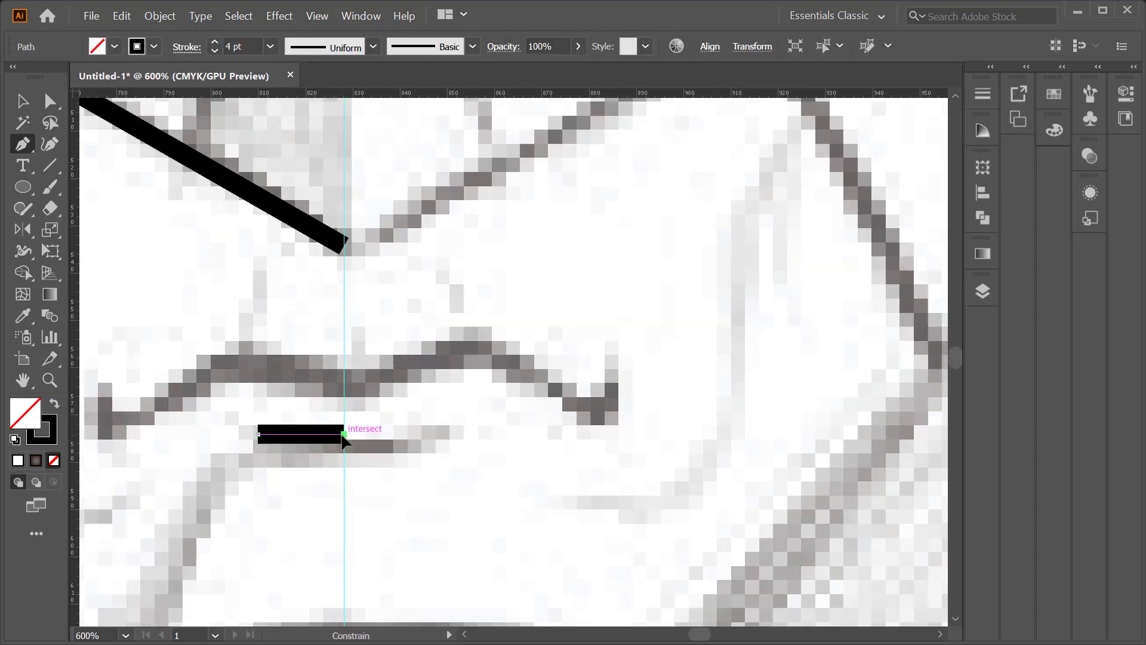
{"action": "key", "text": "Escape"}
{"action": "scroll", "coordinate": [430, 424], "scroll_direction": "down", "scroll_amount": 2}
Step: Draw the curved upper lip to the centre guide and a curved cheek crease toward the chin
{"action": "left_click", "coordinate": [266, 409]}
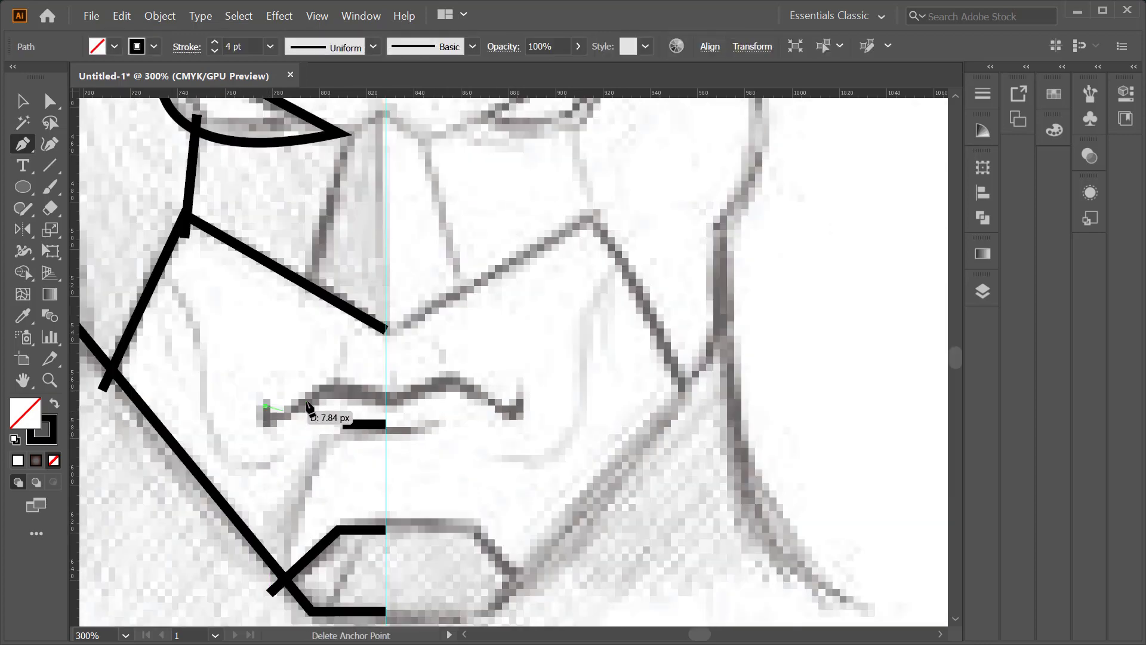
{"action": "left_click_drag", "start_coordinate": [294, 405], "coordinate": [332, 391]}
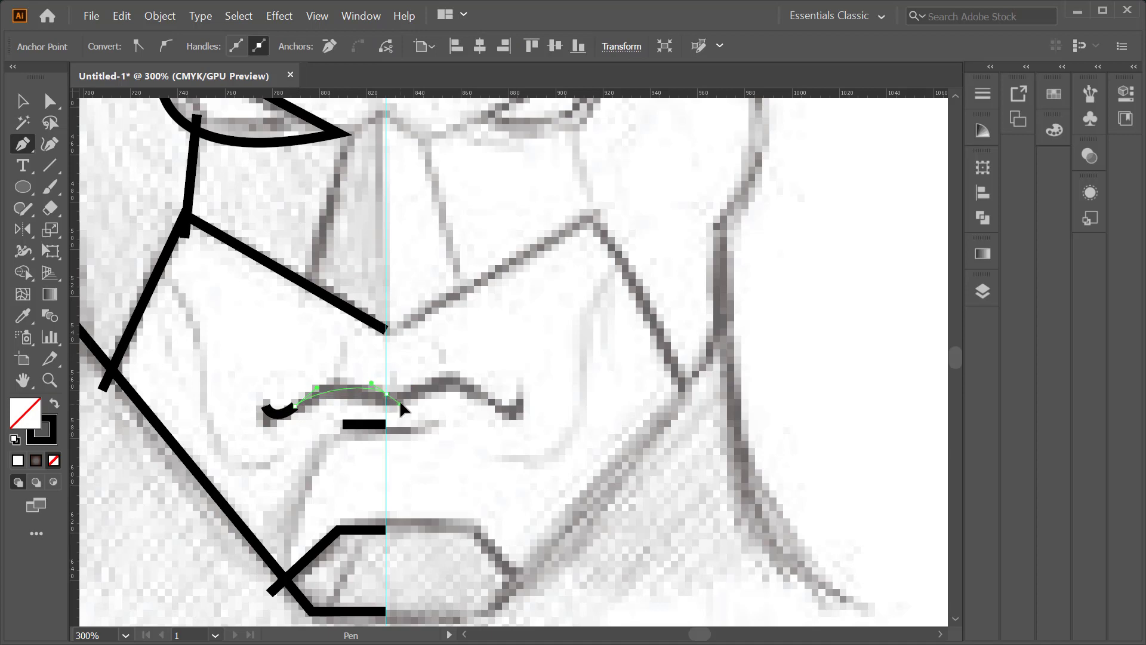
{"action": "left_click_drag", "start_coordinate": [387, 393], "coordinate": [338, 447]}
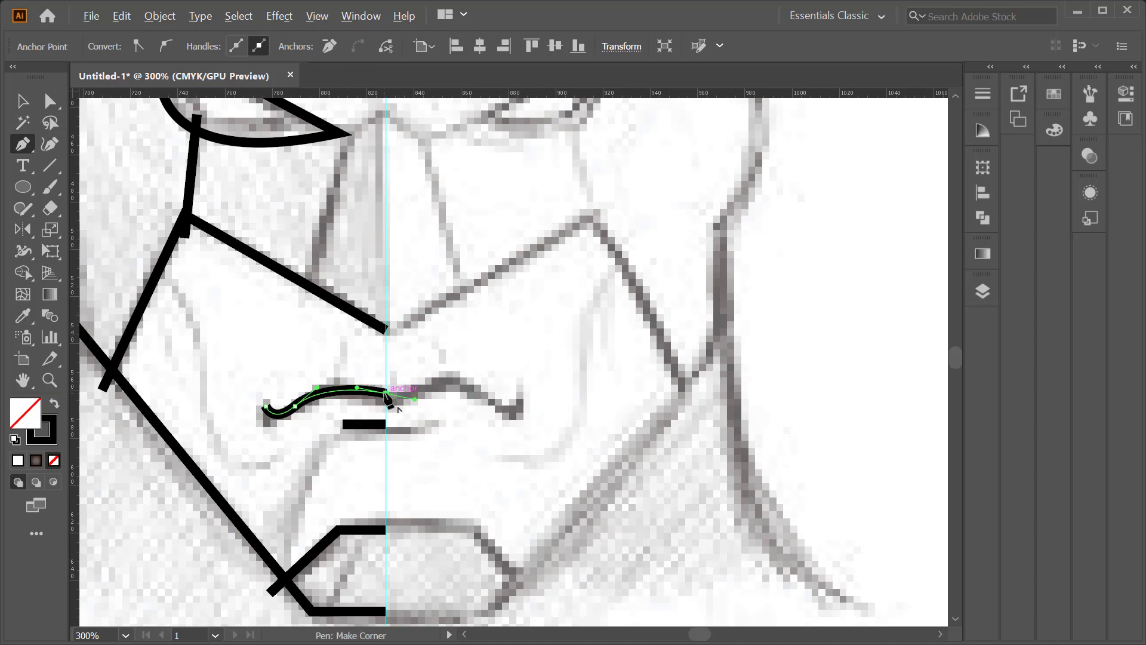
{"action": "key", "text": "Return"}
{"action": "key", "text": "ctrl+minus"}
{"action": "left_click_drag", "start_coordinate": [244, 367], "coordinate": [267, 425]}
{"action": "mouse_move", "coordinate": [315, 463]}
{"action": "left_mouse_down"}
{"action": "mouse_move", "coordinate": [360, 446]}
{"action": "mouse_move", "coordinate": [362, 433]}
{"action": "left_mouse_up"}
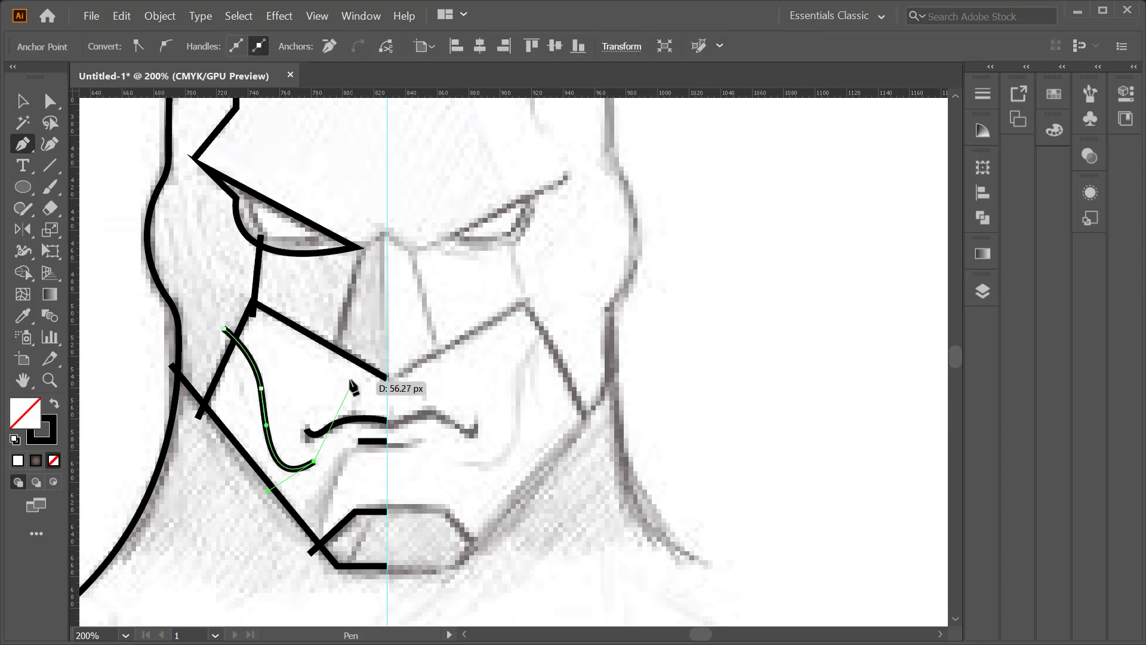
{"action": "left_click", "coordinate": [226, 493], "text": "ctrl"}
Step: Draw a closed nose triangle from the cheek line up to the eye and down the guide
{"action": "left_click", "coordinate": [332, 356]}
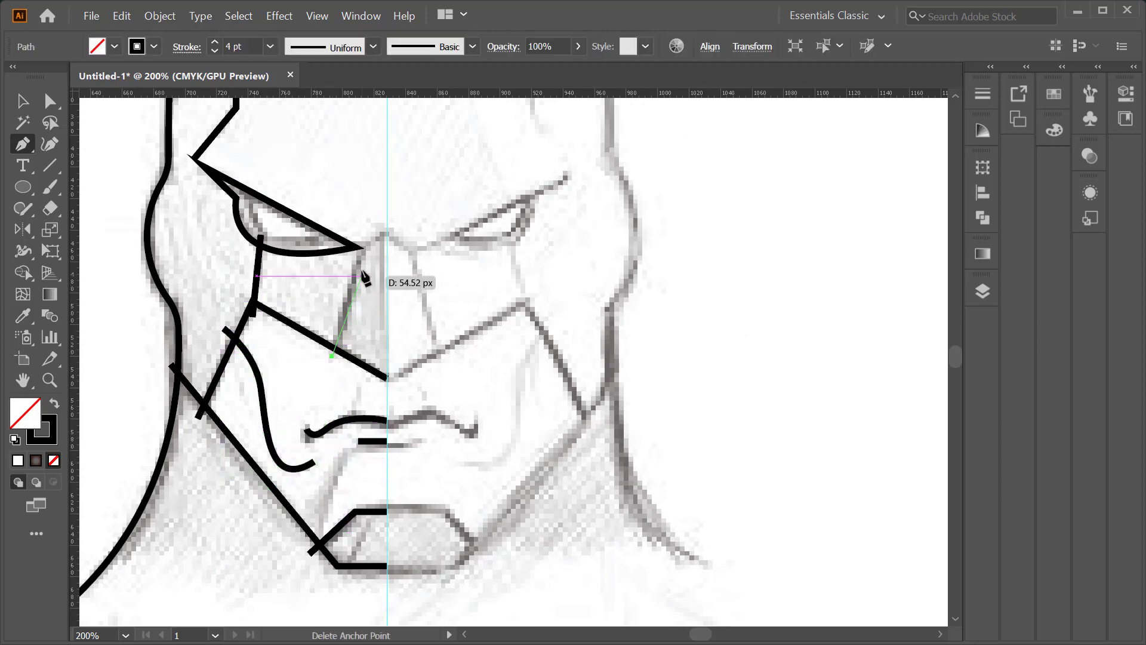
{"action": "left_click", "coordinate": [366, 253]}
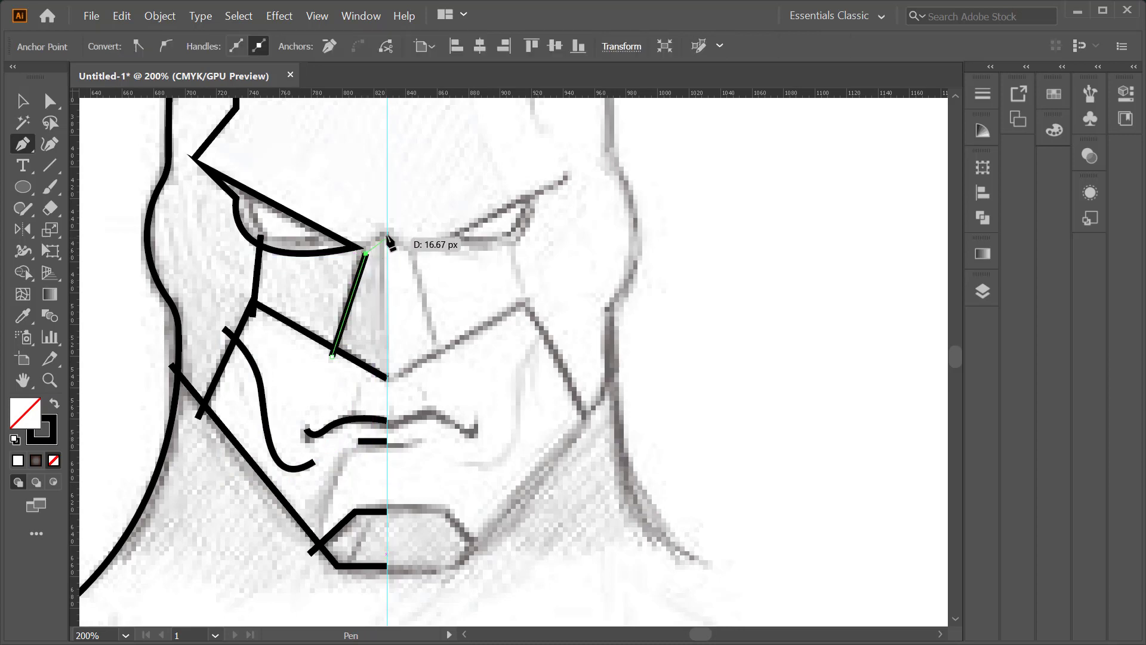
{"action": "left_click", "coordinate": [387, 234]}
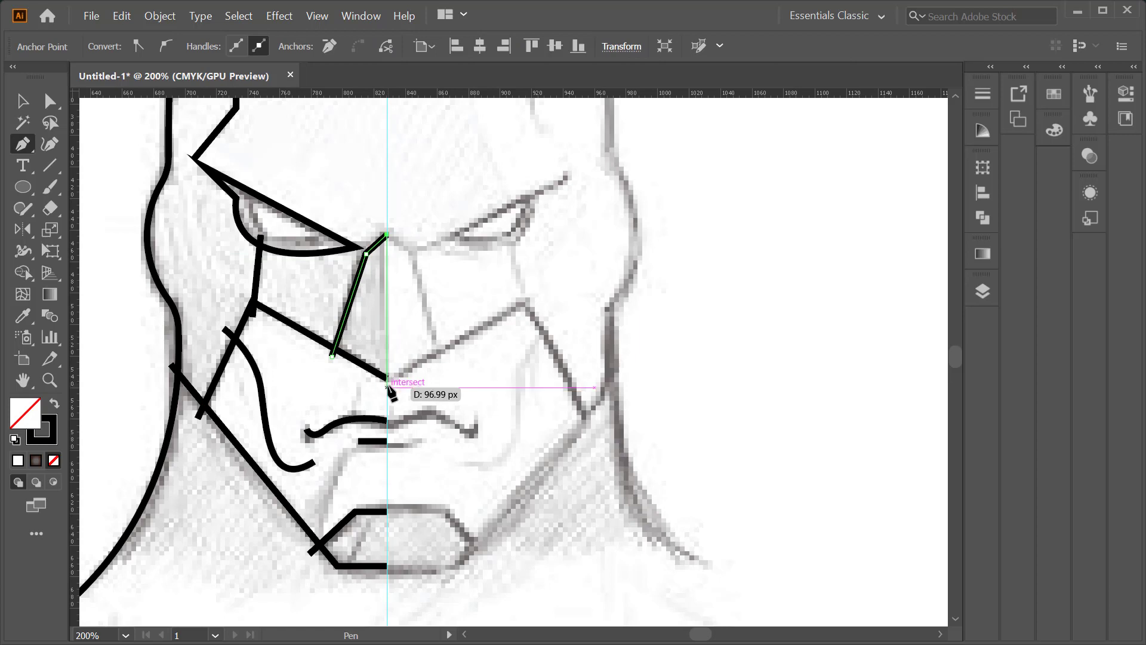
{"action": "left_click", "coordinate": [387, 387]}
{"action": "left_click", "coordinate": [333, 357]}
{"action": "left_click", "coordinate": [23, 102]}
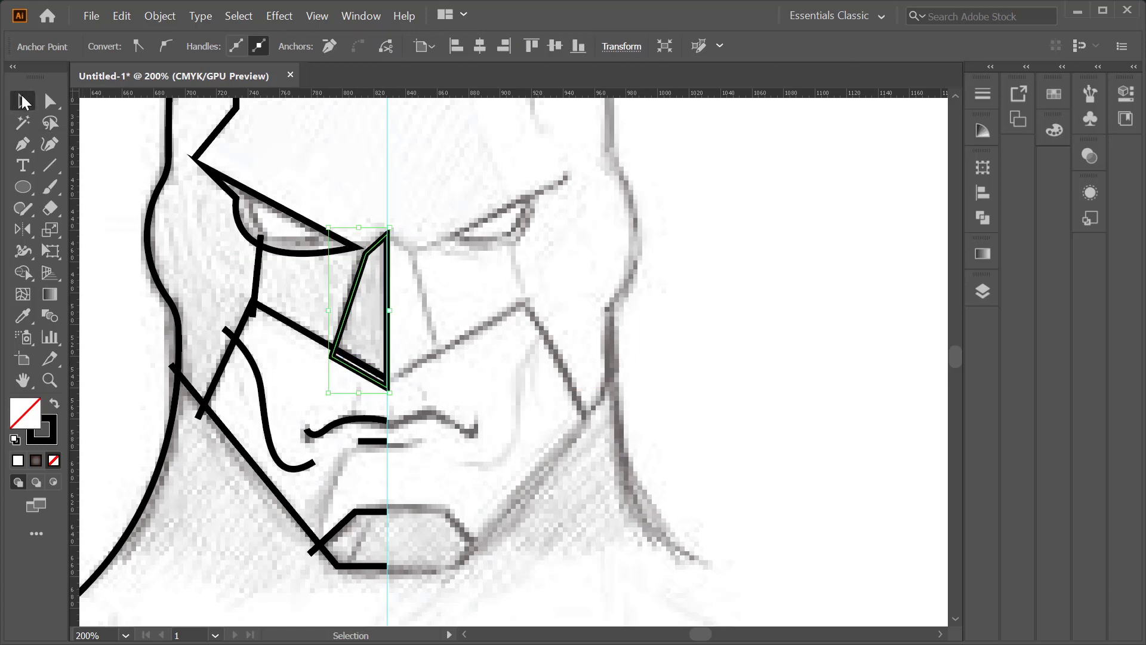
Step: Reflect a vertical copy of the left-half line work across the centre guide
{"action": "key", "text": "ctrl+minus"}
{"action": "key", "text": "ctrl+minus"}
{"action": "key", "text": "ctrl+minus"}
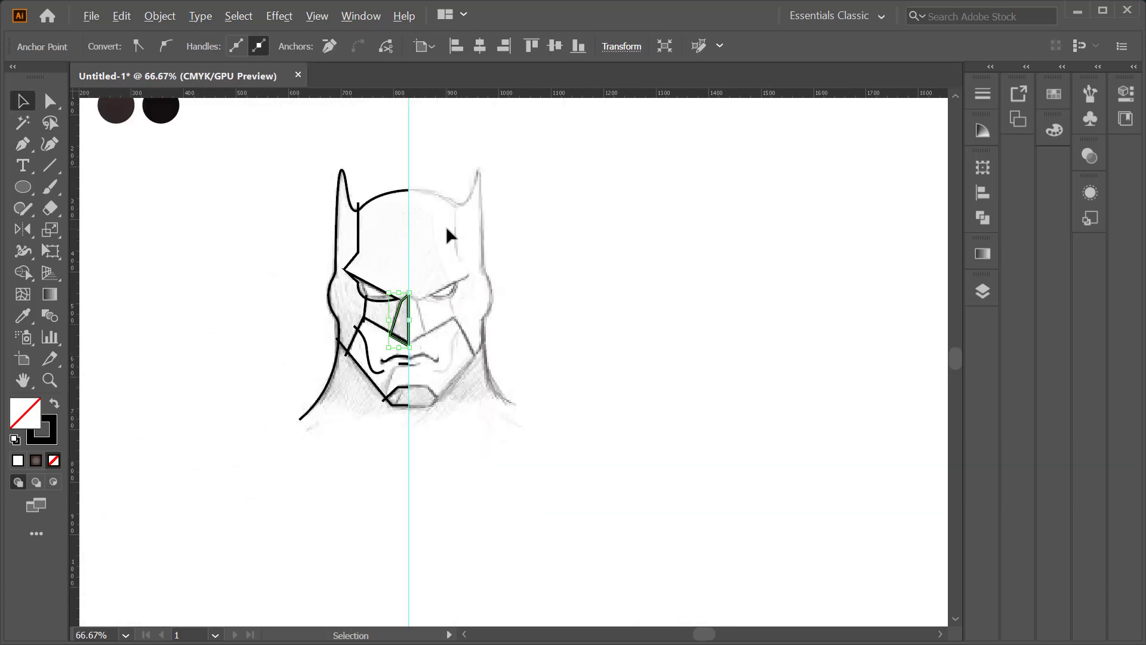
{"action": "left_click", "coordinate": [440, 156]}
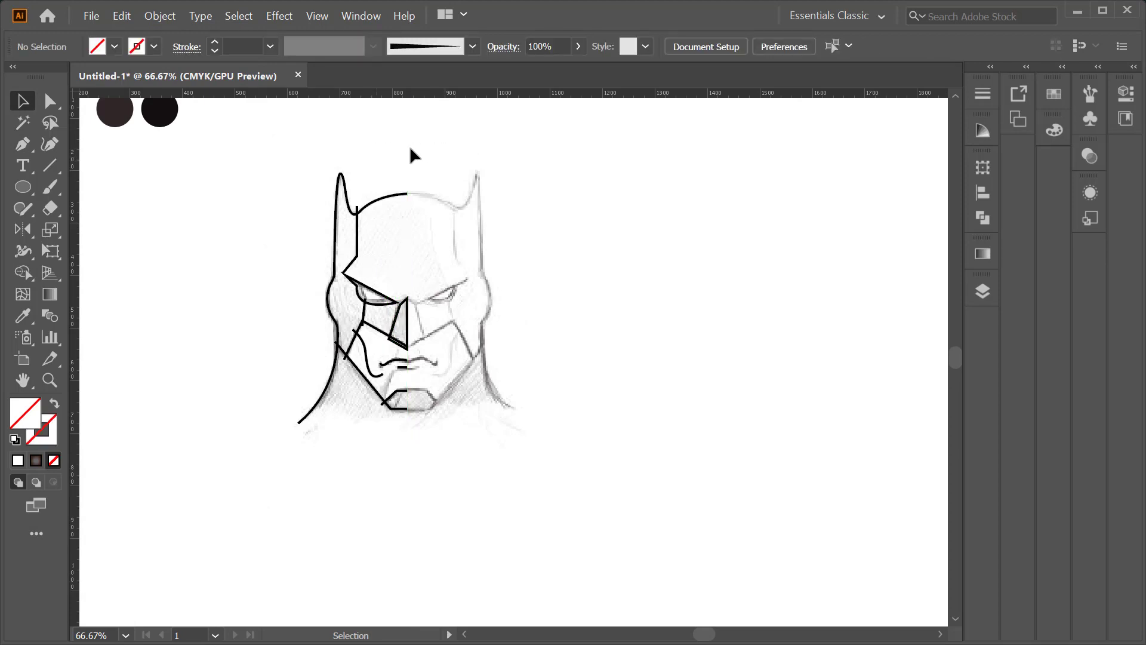
{"action": "left_click_drag", "start_coordinate": [410, 148], "coordinate": [262, 482]}
{"action": "left_click", "coordinate": [23, 230]}
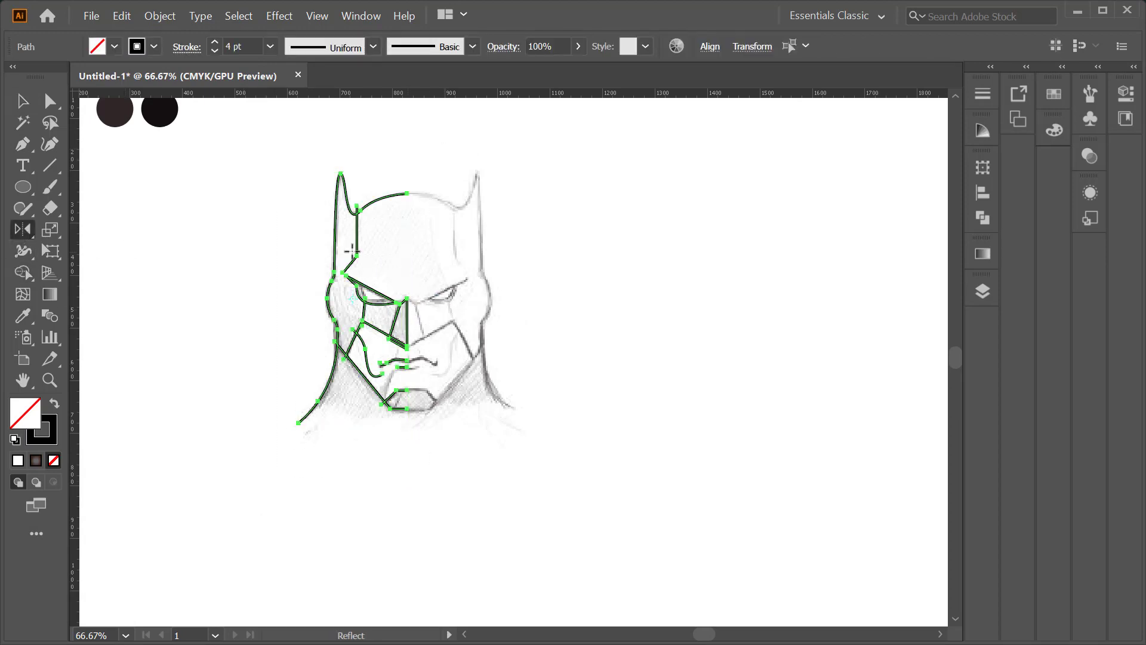
{"action": "left_click", "coordinate": [408, 194], "text": "alt"}
{"action": "left_click", "coordinate": [728, 475]}
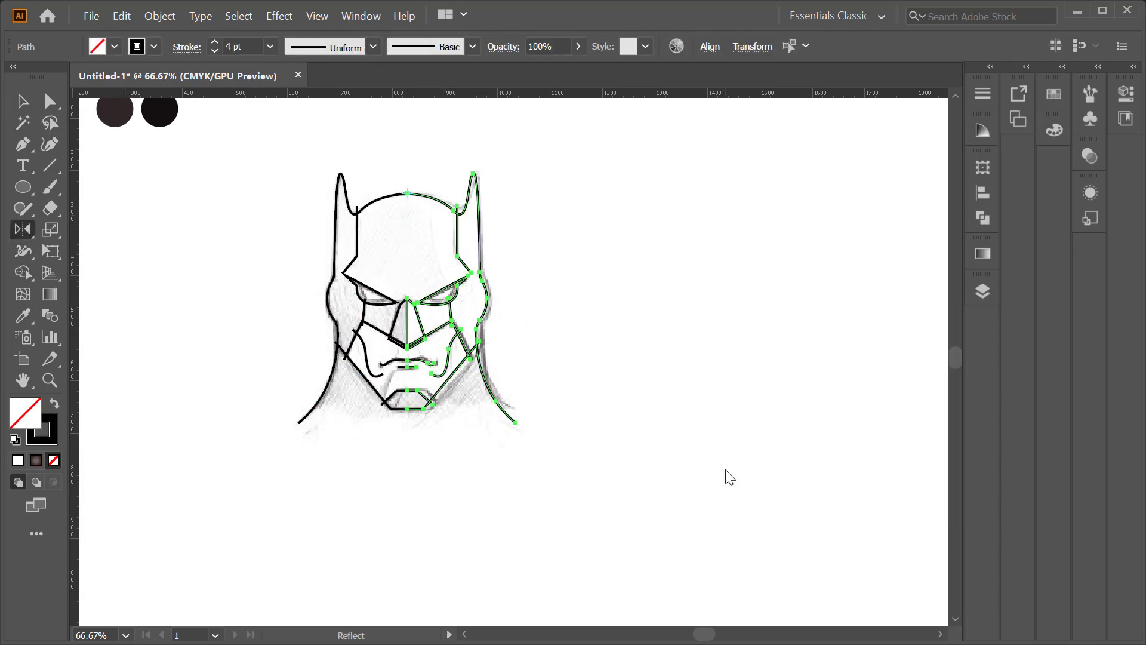
Step: Select all the Batman head line work and zoom in on it
{"action": "key", "text": "v"}
{"action": "left_click_drag", "start_coordinate": [282, 208], "coordinate": [485, 414]}
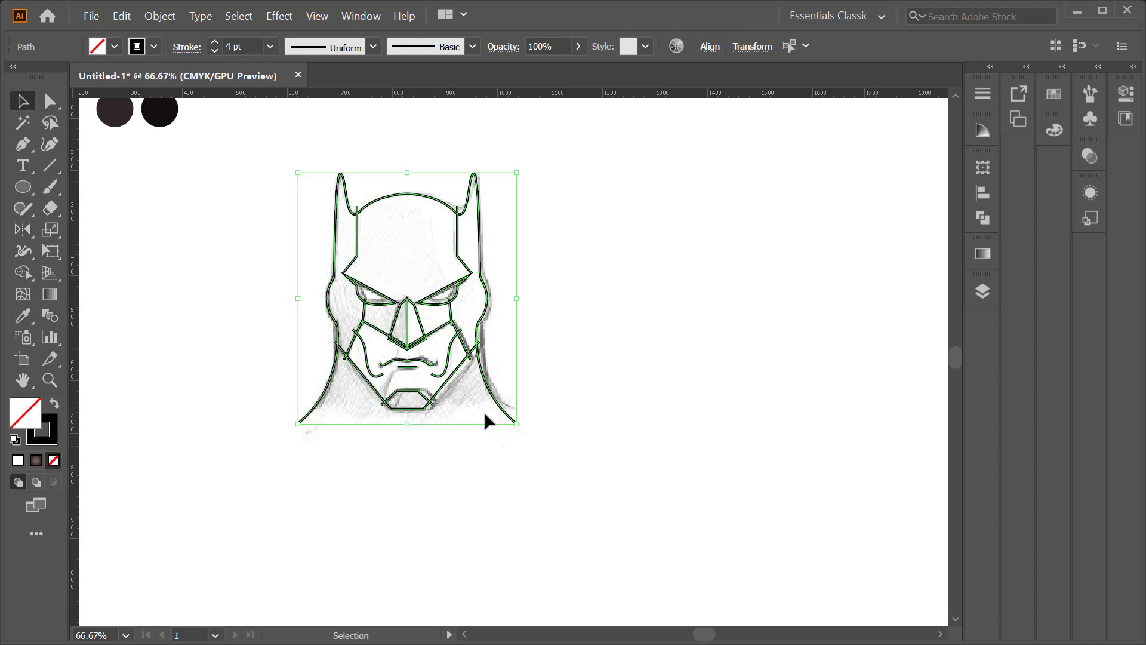
{"action": "left_click", "coordinate": [593, 229]}
{"action": "key", "text": "ctrl+plus"}
{"action": "key", "text": "ctrl+minus"}
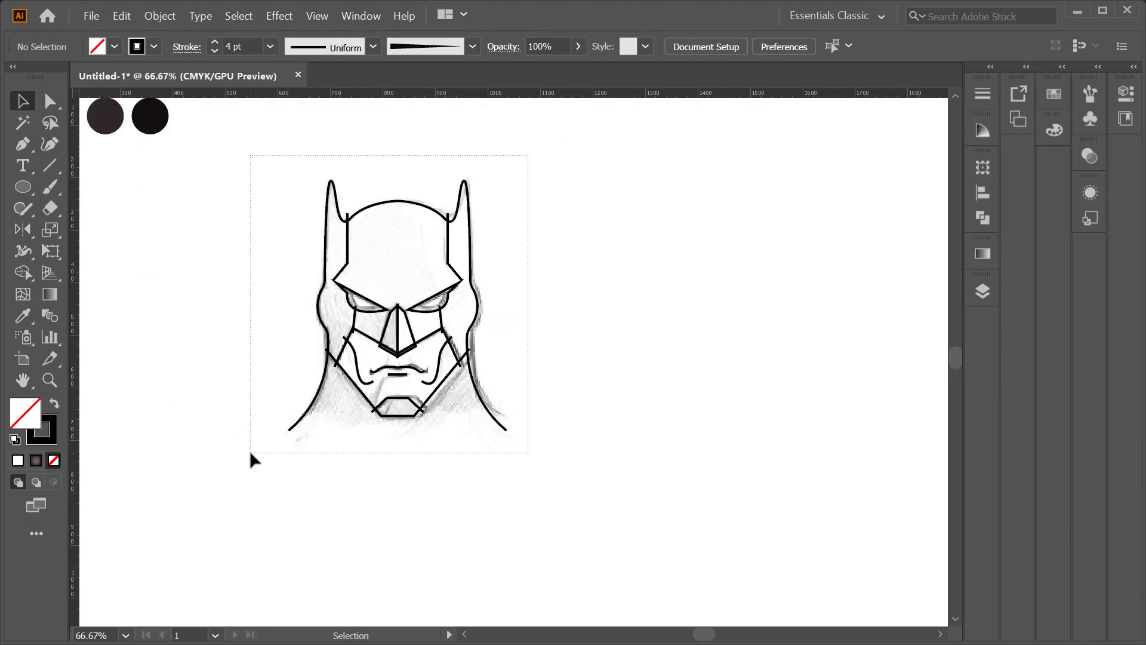
{"action": "left_click_drag", "start_coordinate": [254, 459], "coordinate": [370, 234]}
{"action": "key", "text": "ctrl+plus"}
{"action": "left_click", "coordinate": [24, 273]}
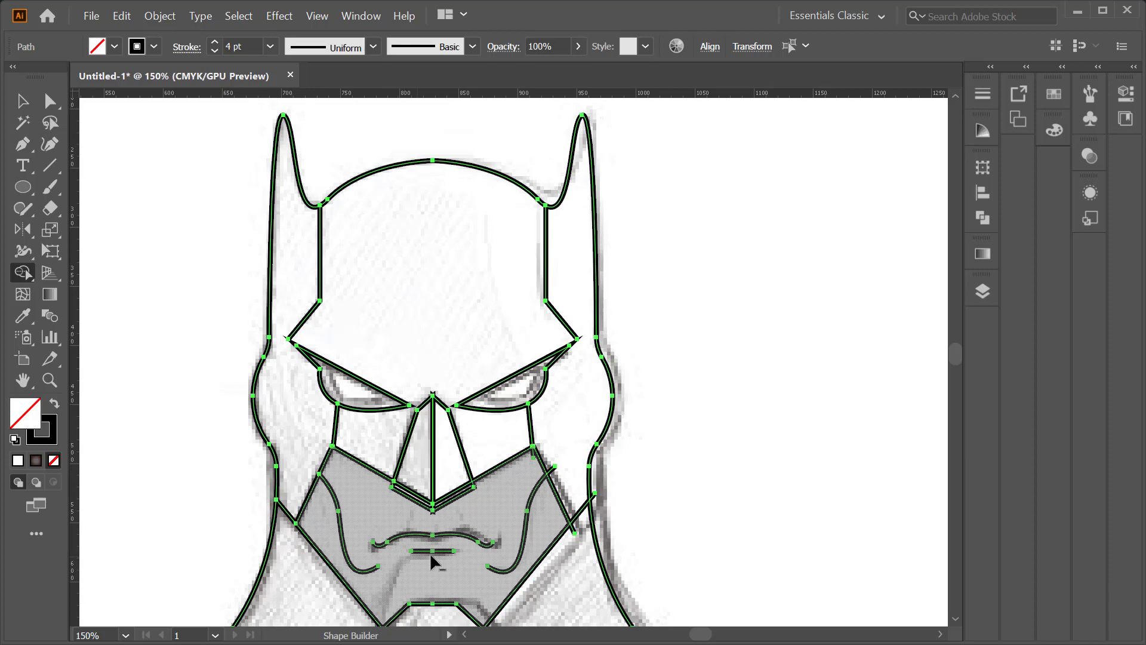
Step: Remove the two doubled edges down the nose centre with Shape Builder
{"action": "left_click", "coordinate": [454, 495], "text": "alt"}
{"action": "left_click", "coordinate": [424, 505], "text": "alt"}
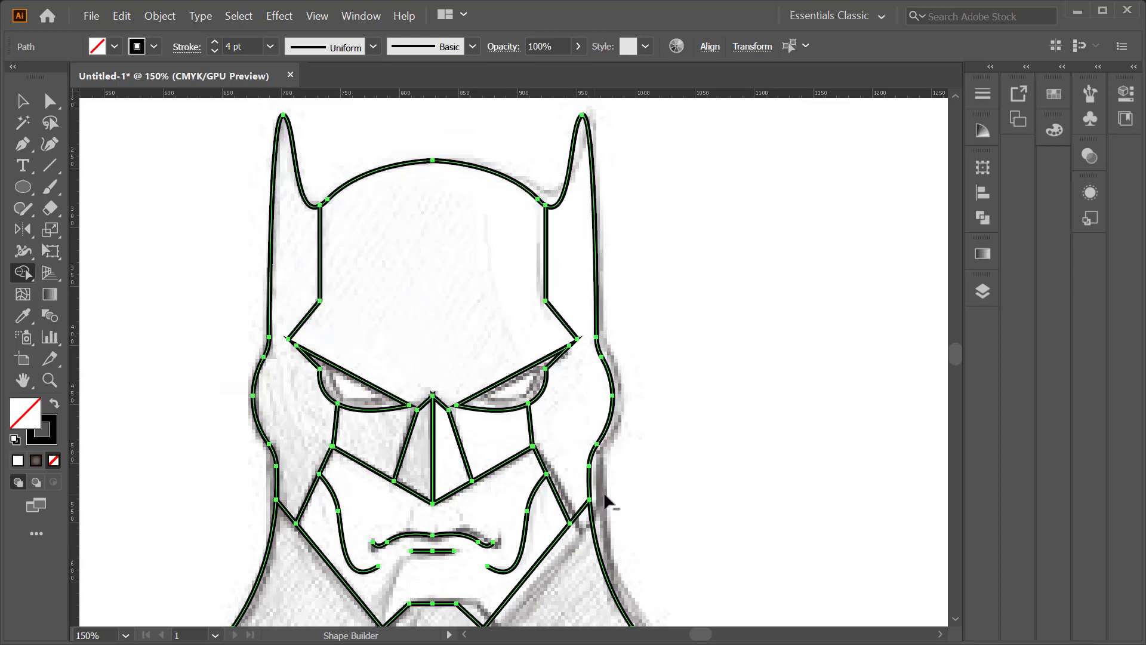
{"action": "scroll", "coordinate": [567, 401], "scroll_direction": "down", "scroll_amount": 2, "text": "alt"}
{"action": "scroll", "coordinate": [518, 565], "scroll_direction": "up", "scroll_amount": 3, "text": "alt"}
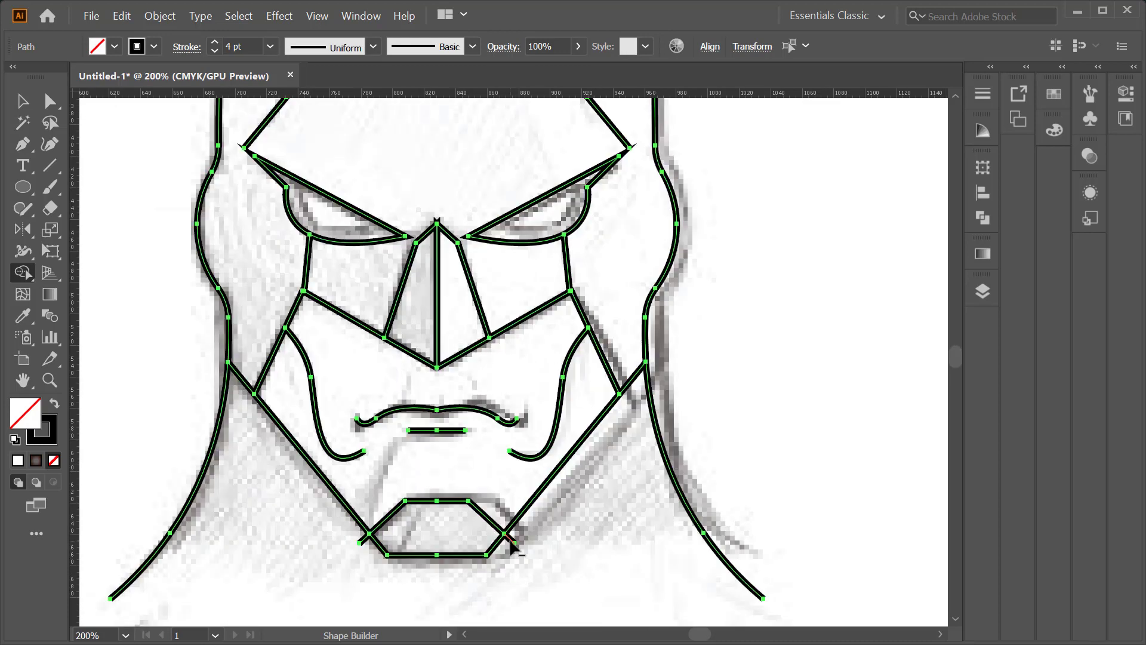
{"action": "key", "text": "v"}
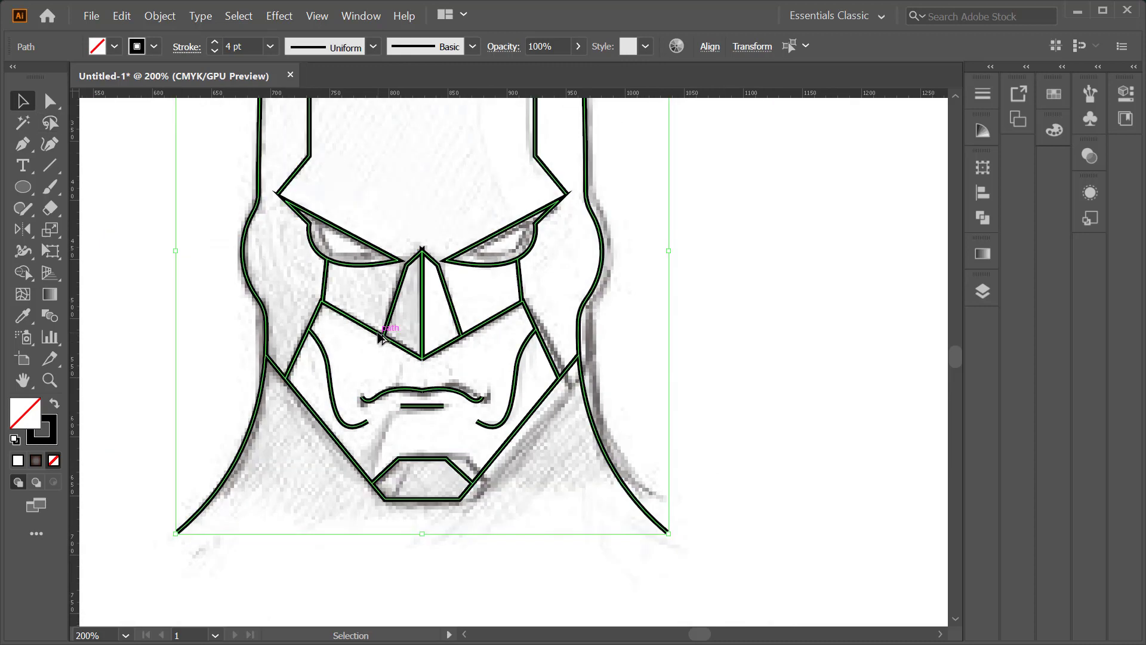
Step: Hide the pencil sketch layer, leaving only the clean line art
{"action": "scroll", "coordinate": [398, 192], "scroll_direction": "down", "scroll_amount": 2, "text": "alt"}
{"action": "scroll", "coordinate": [428, 293], "scroll_direction": "down", "scroll_amount": 2, "text": "alt"}
{"action": "left_click", "coordinate": [543, 290]}
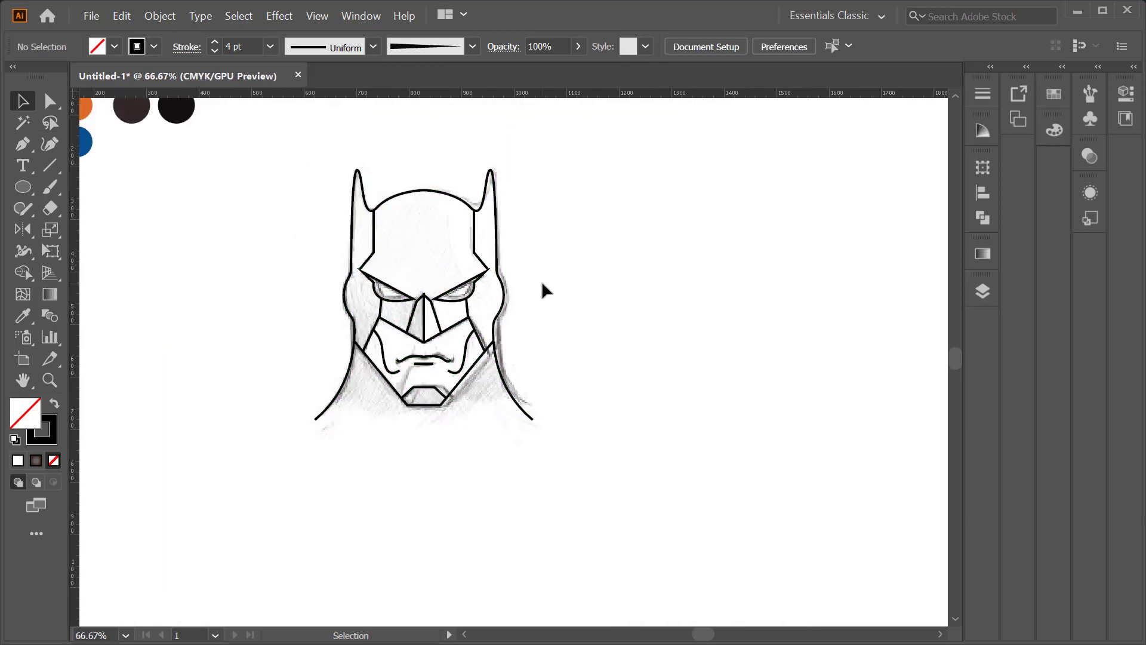
{"action": "left_click", "coordinate": [980, 292]}
{"action": "left_click", "coordinate": [761, 349]}
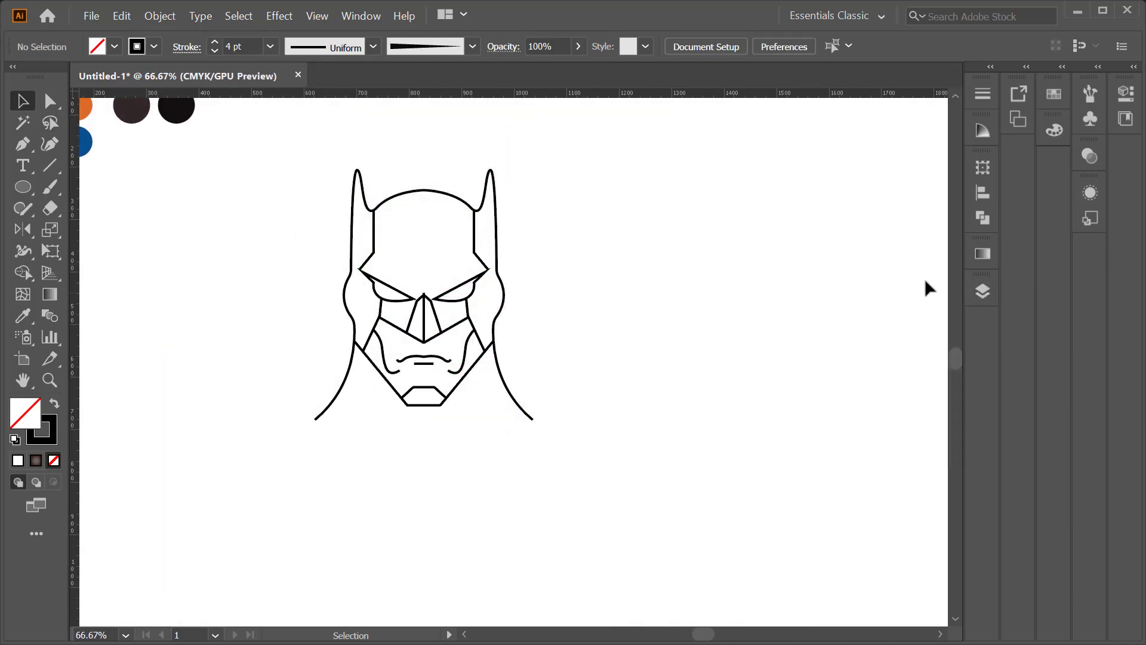
{"action": "scroll", "coordinate": [406, 209], "scroll_direction": "up", "scroll_amount": 1, "text": "alt"}
Step: Join the two head-outline halves at their top endpoints into one path
{"action": "left_click", "coordinate": [540, 250]}
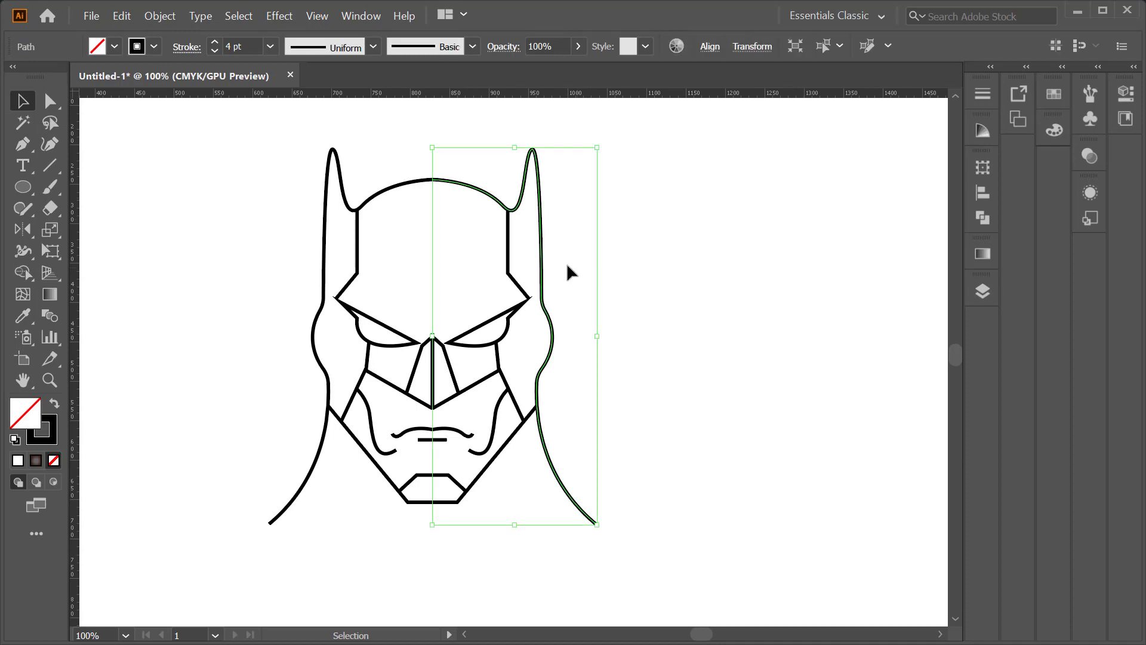
{"action": "left_click", "coordinate": [393, 186], "text": "shift"}
{"action": "scroll", "coordinate": [445, 172], "scroll_direction": "up", "scroll_amount": 2, "text": "alt"}
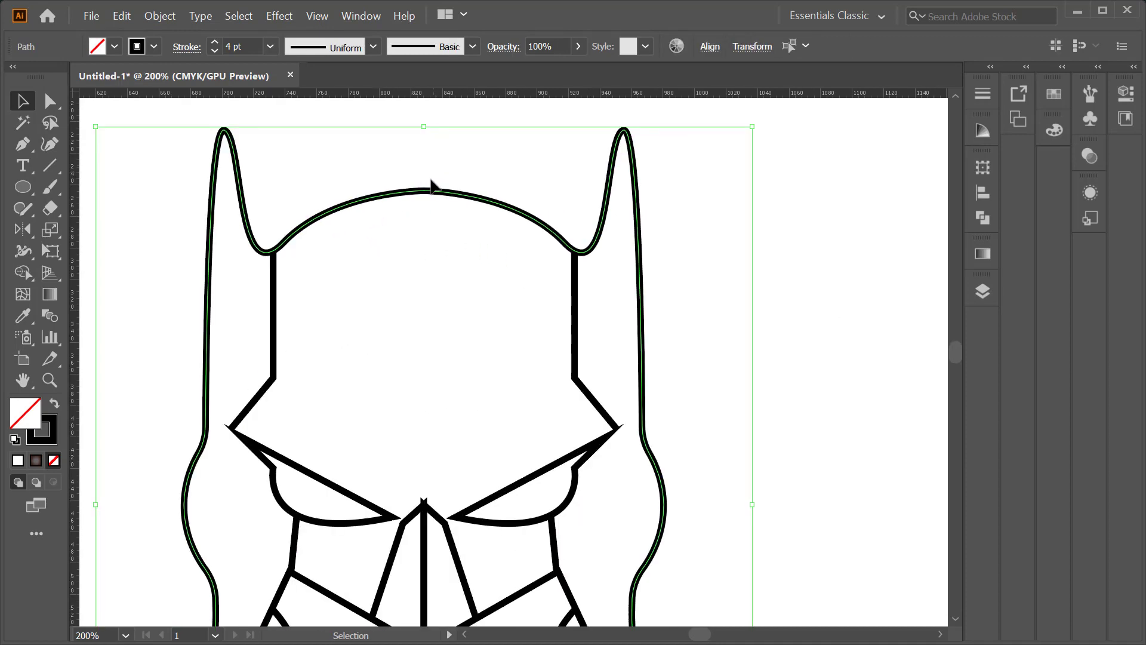
{"action": "key", "text": "a"}
{"action": "left_click_drag", "start_coordinate": [442, 175], "coordinate": [427, 196]}
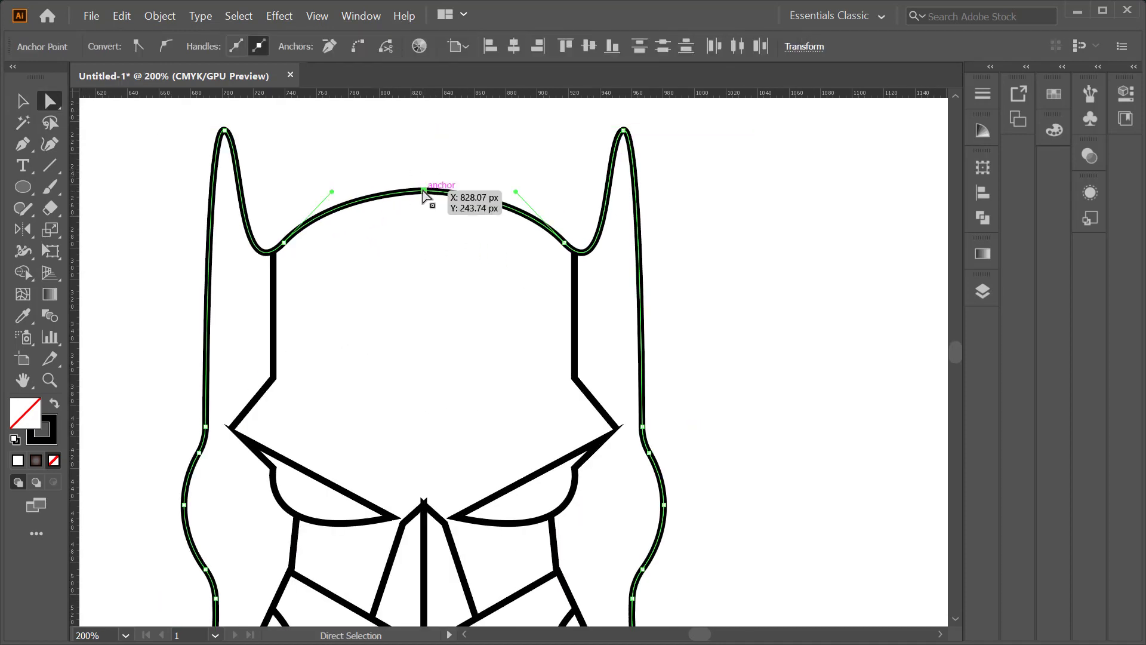
{"action": "right_click", "coordinate": [427, 197]}
{"action": "left_click", "coordinate": [469, 302]}
{"action": "left_click", "coordinate": [430, 238]}
Step: Give the joined head outline an 8 pt stroke with Width Profile 1 tapering both ends
{"action": "scroll", "coordinate": [424, 209], "scroll_direction": "down", "scroll_amount": 1, "text": "alt"}
{"action": "left_click", "coordinate": [422, 207]}
{"action": "scroll", "coordinate": [406, 279], "scroll_direction": "down", "scroll_amount": 1, "text": "alt"}
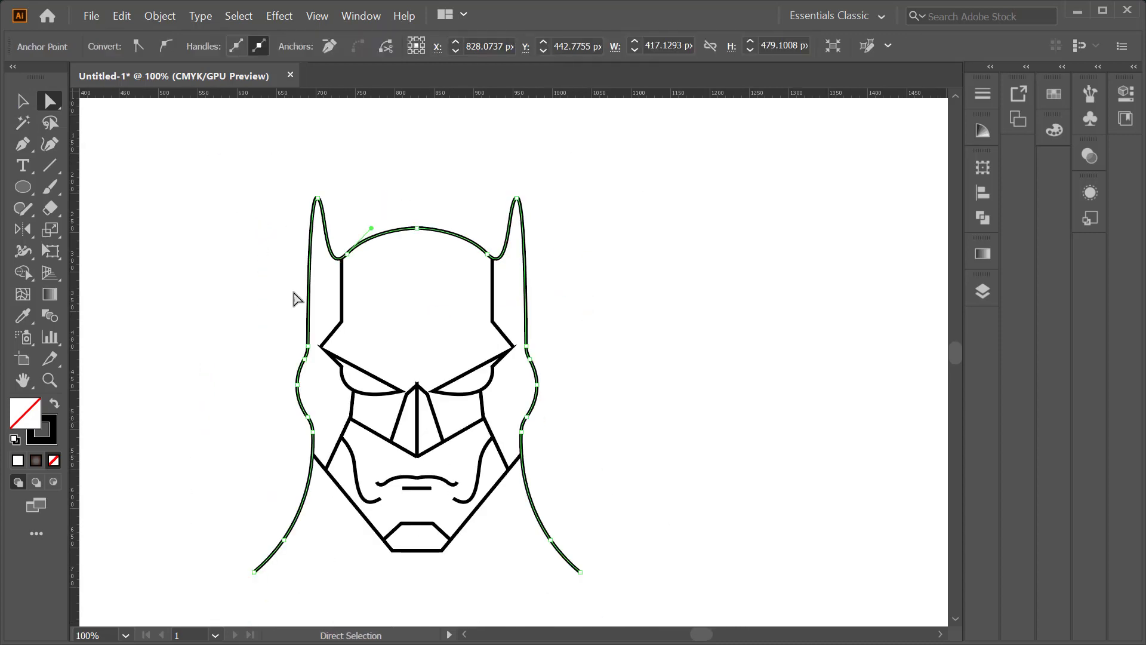
{"action": "left_click", "coordinate": [21, 102]}
{"action": "left_click", "coordinate": [406, 229]}
{"action": "left_click", "coordinate": [270, 45]}
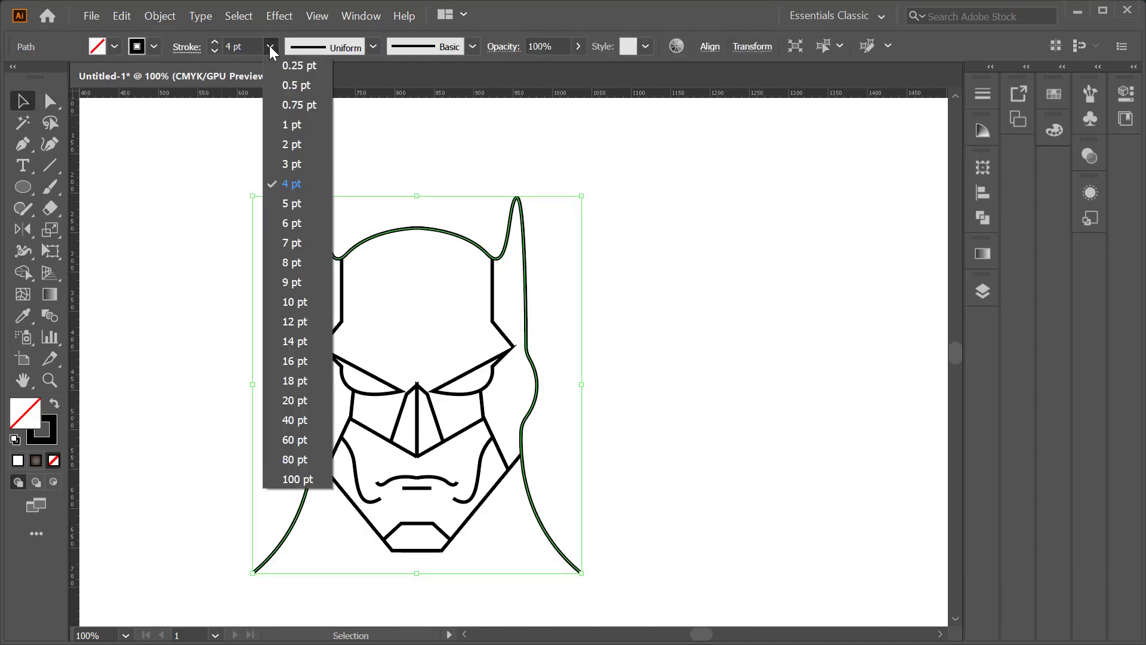
{"action": "left_click", "coordinate": [297, 261]}
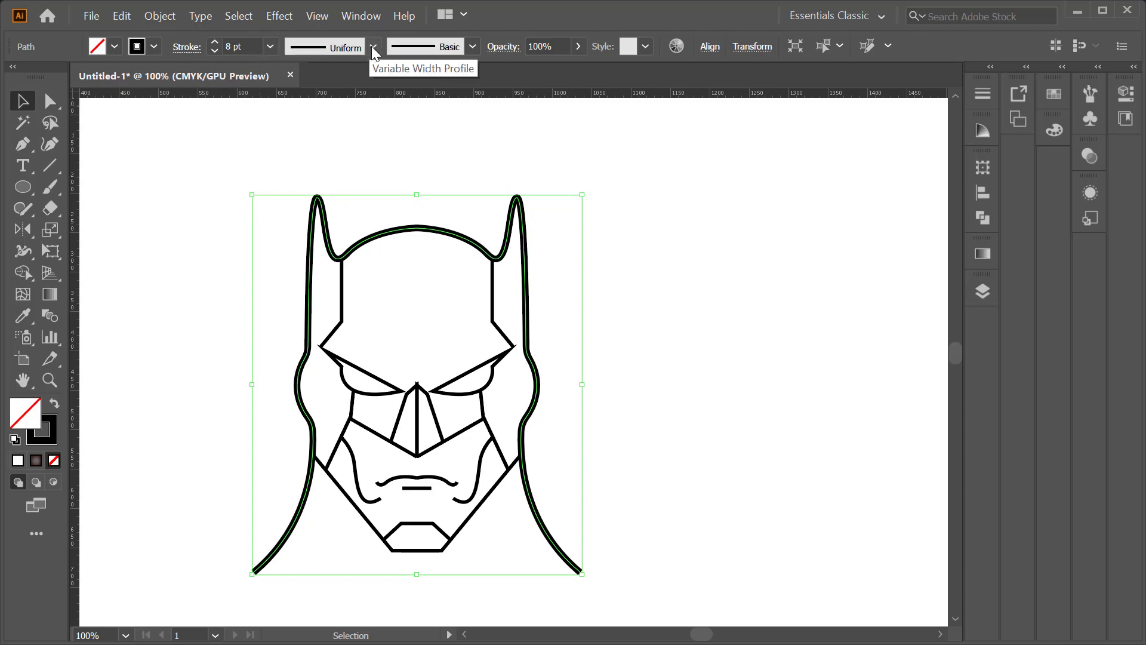
{"action": "left_click", "coordinate": [334, 111]}
{"action": "left_click", "coordinate": [537, 205]}
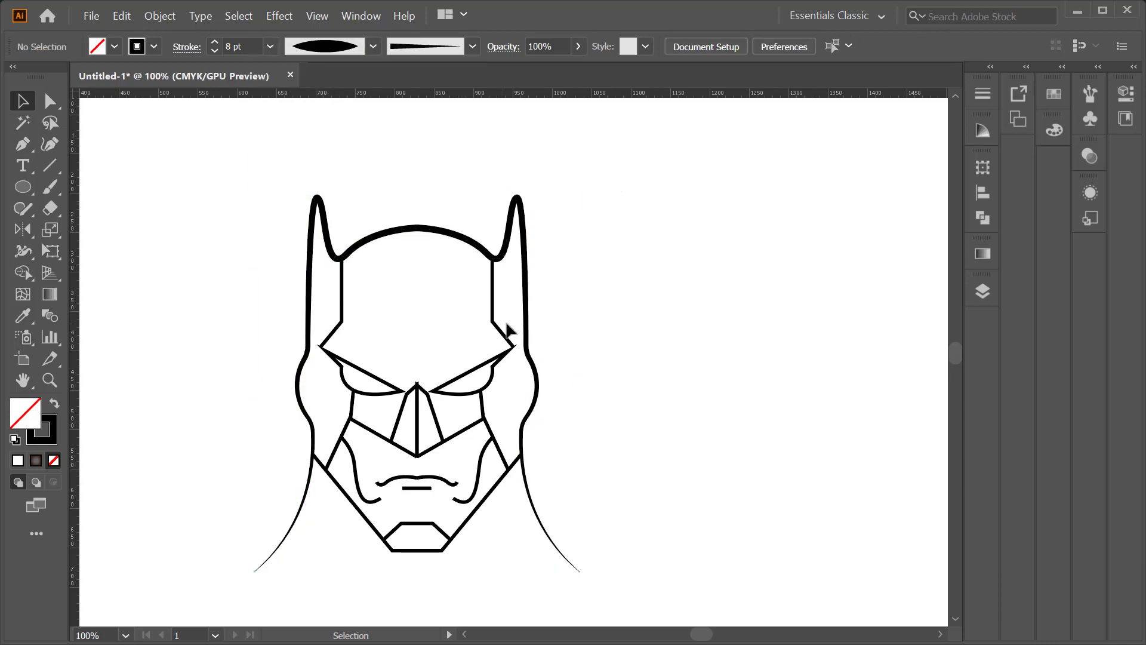
Step: Select the left and right inner mask lines
{"action": "scroll", "coordinate": [506, 330], "scroll_direction": "up", "scroll_amount": 1}
{"action": "left_click", "coordinate": [489, 289]}
{"action": "left_click", "coordinate": [263, 271], "text": "shift"}
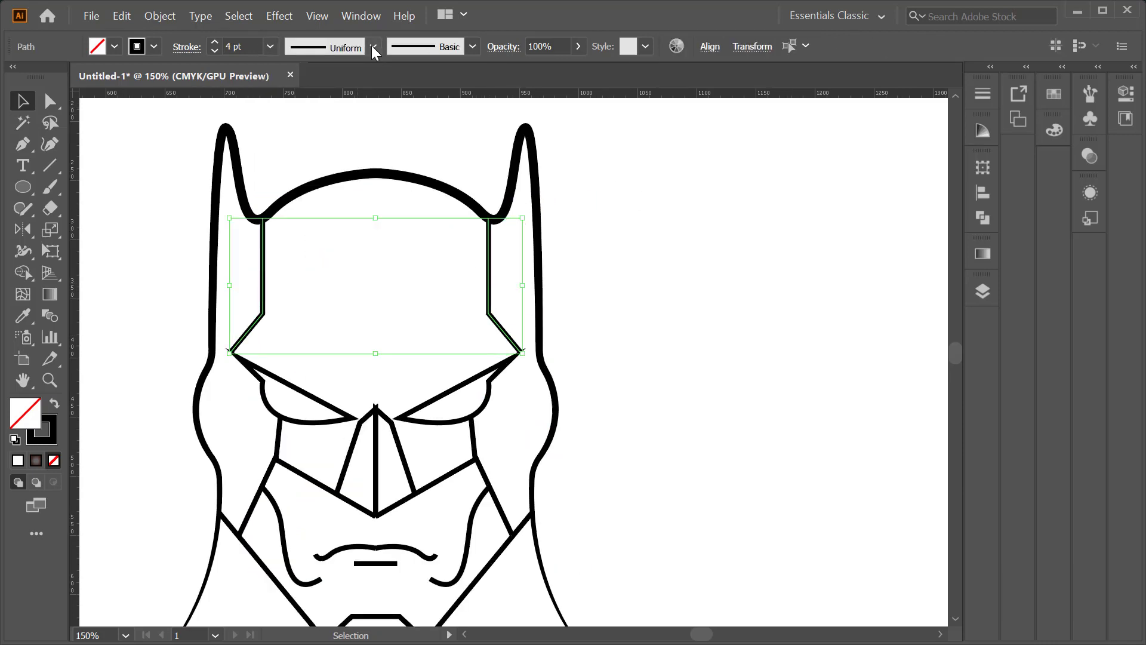
Step: Set the inner mask lines to 6 pt with a width profile tapering to a point
{"action": "left_click", "coordinate": [269, 46]}
{"action": "left_click", "coordinate": [299, 239]}
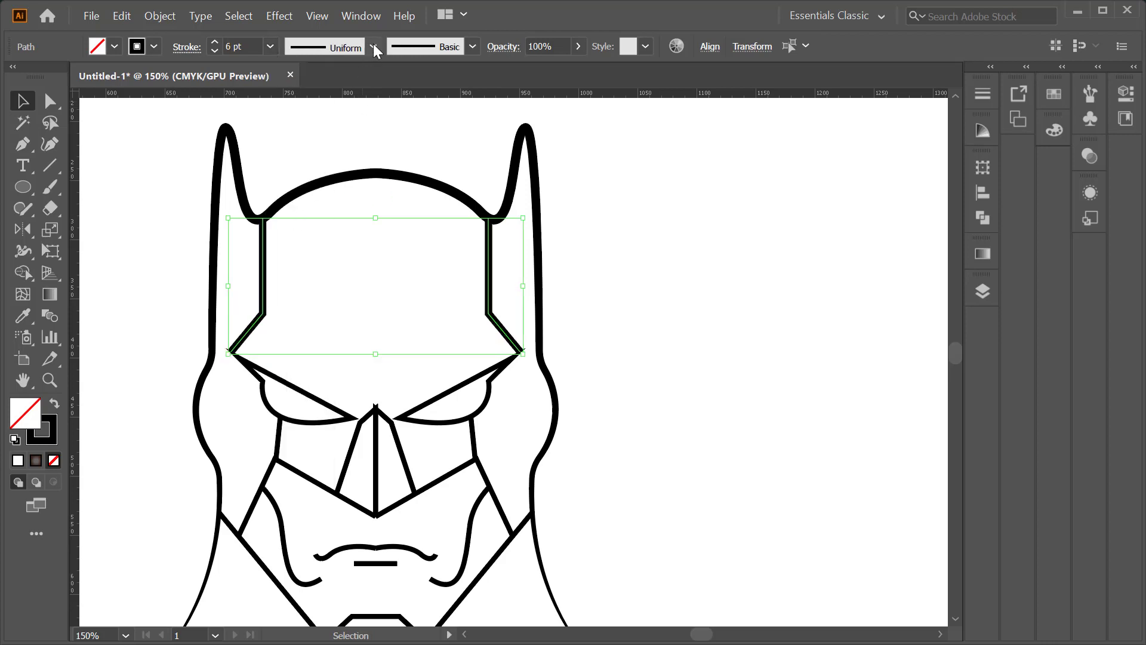
{"action": "left_click", "coordinate": [374, 47]}
{"action": "left_click", "coordinate": [327, 195]}
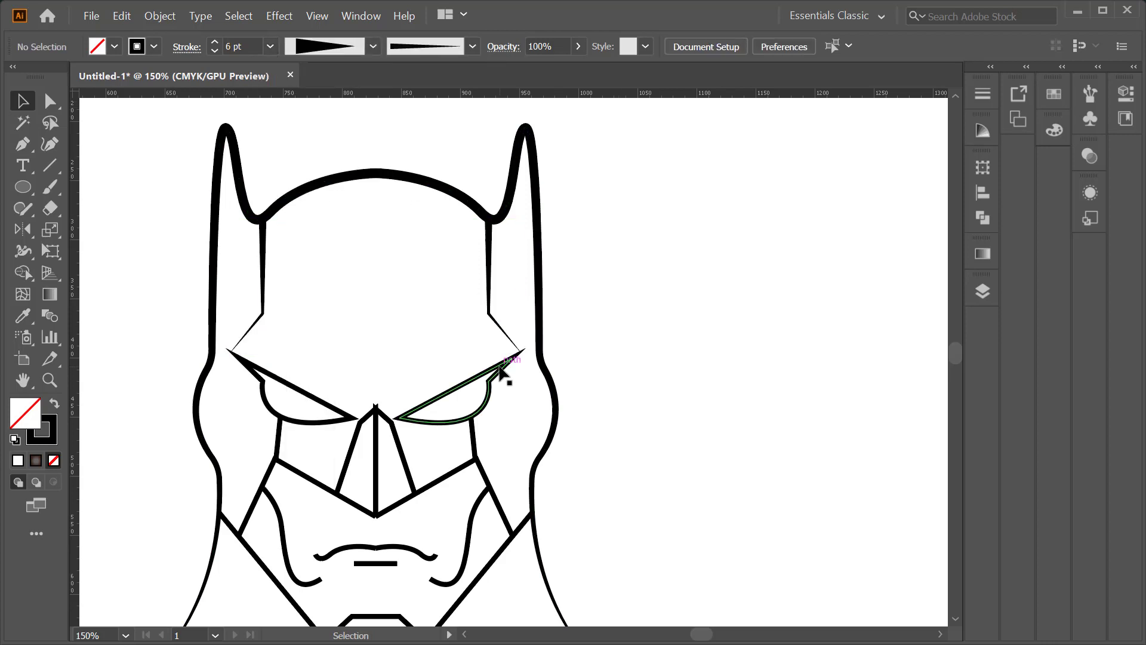
Step: Make both eyes solid black fills
{"action": "left_click", "coordinate": [500, 371]}
{"action": "left_click", "coordinate": [308, 402], "text": "shift"}
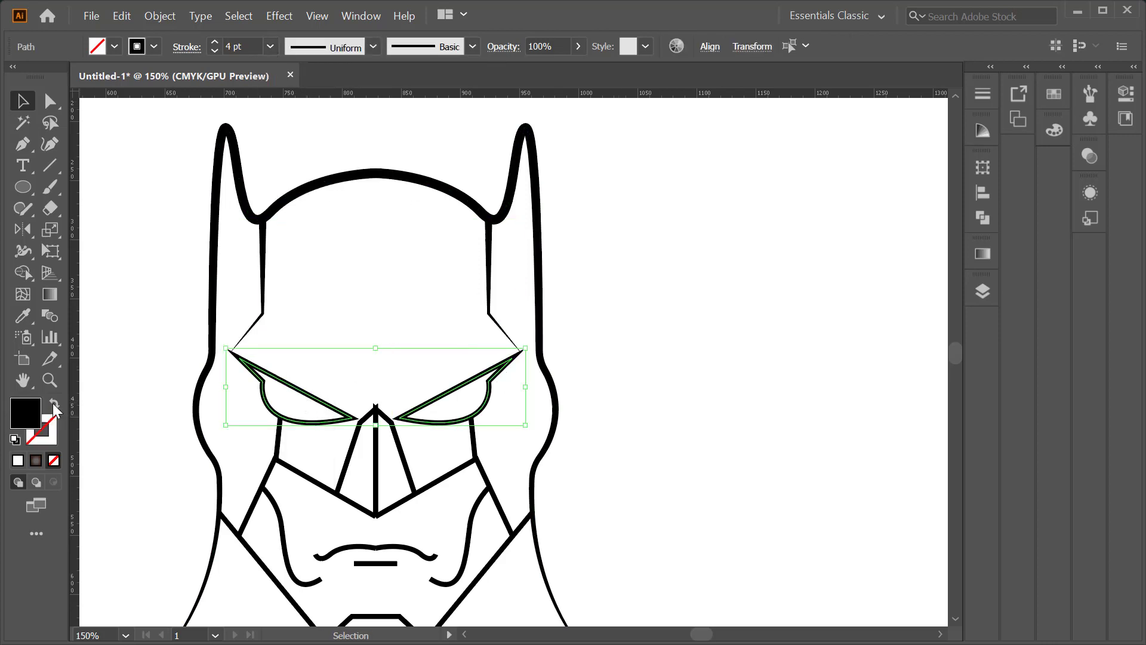
{"action": "left_click", "coordinate": [54, 404]}
{"action": "left_click", "coordinate": [622, 238]}
Step: Fill the right and left nose halves with solid black
{"action": "scroll", "coordinate": [621, 238], "scroll_direction": "down", "scroll_amount": 1}
{"action": "scroll", "coordinate": [512, 409], "scroll_direction": "up", "scroll_amount": 1}
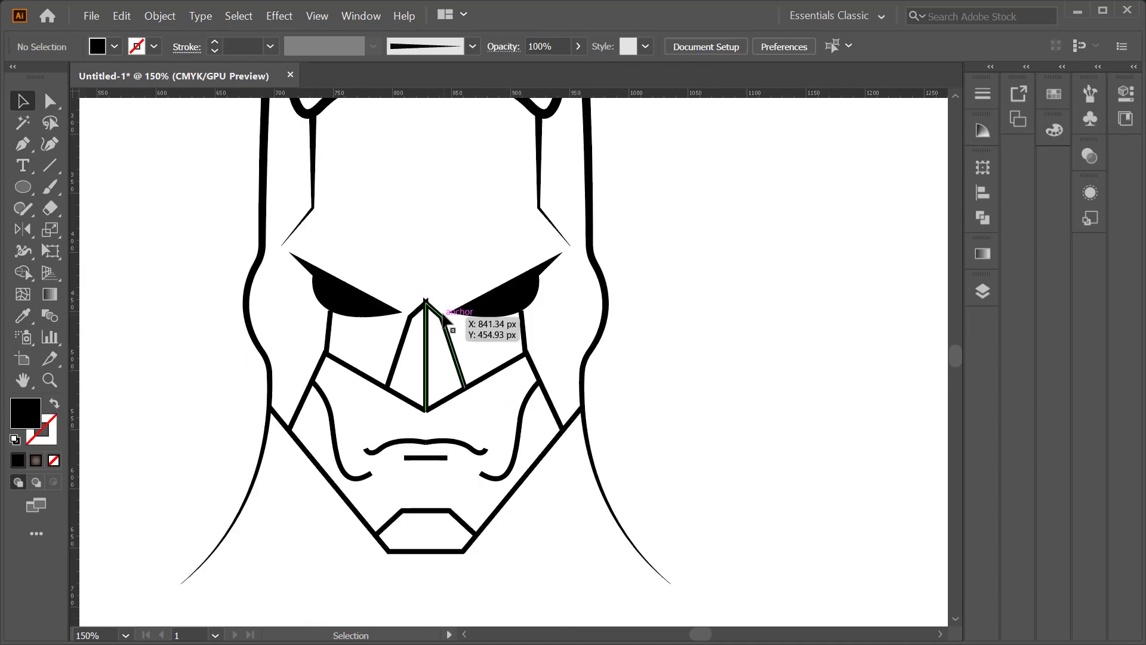
{"action": "left_click", "coordinate": [443, 317]}
{"action": "left_click", "coordinate": [54, 404]}
{"action": "left_click", "coordinate": [399, 352]}
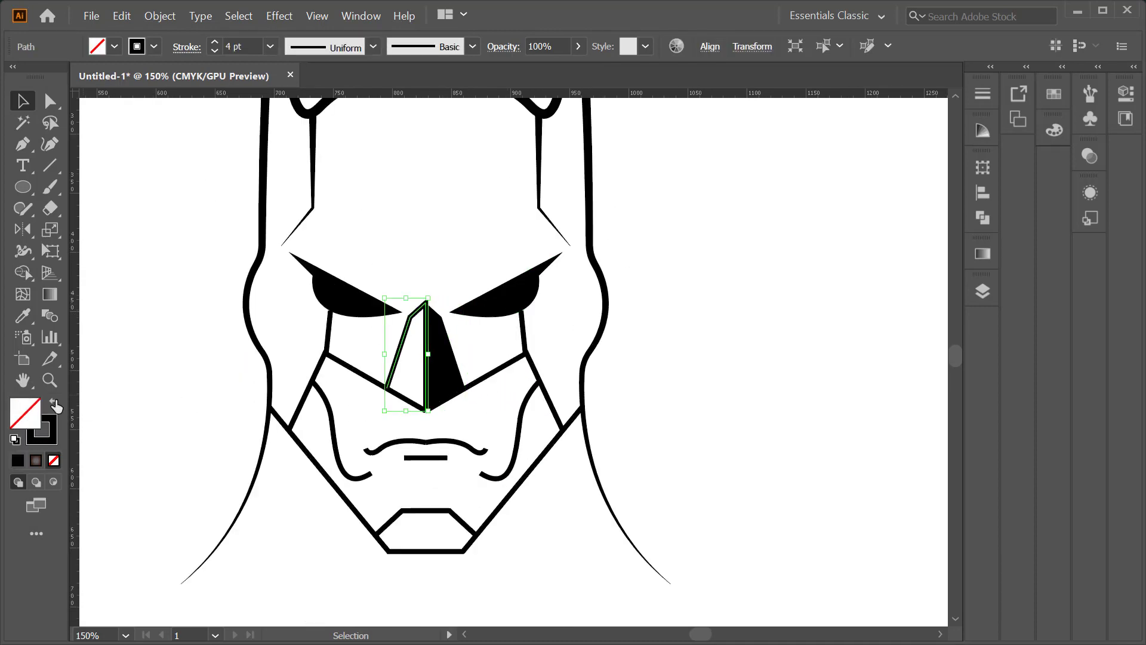
{"action": "left_click", "coordinate": [54, 404]}
{"action": "left_click", "coordinate": [704, 278]}
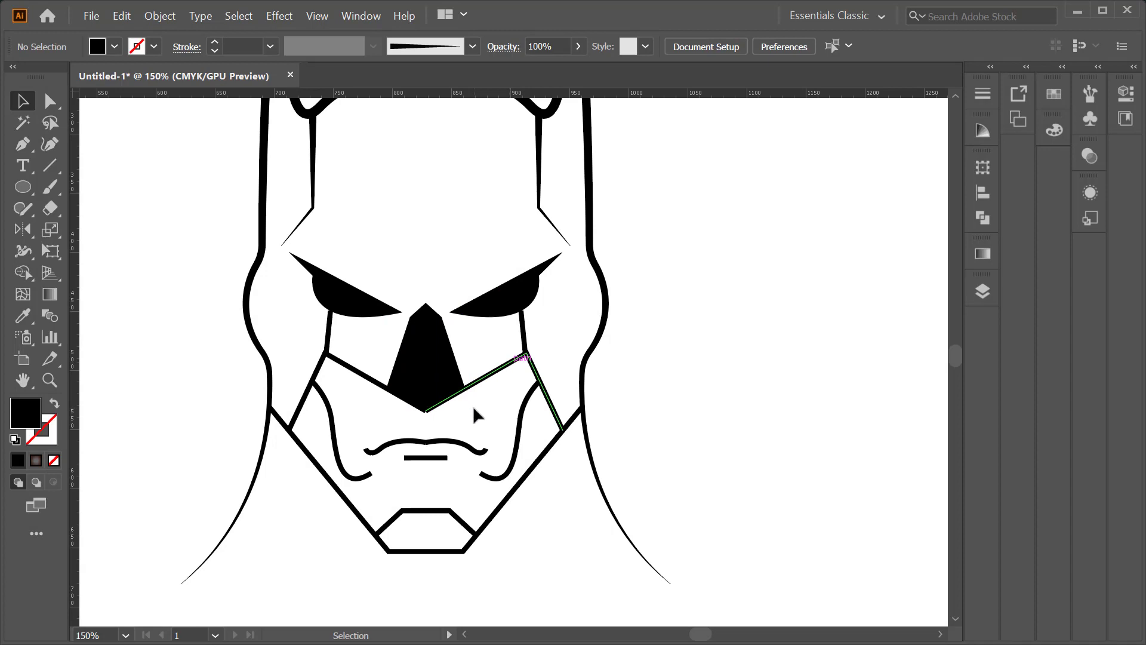
Step: Select the right cheek line and right nose half to check them
{"action": "scroll", "coordinate": [472, 402], "scroll_direction": "up", "scroll_amount": 2}
{"action": "scroll", "coordinate": [470, 395], "scroll_direction": "down", "scroll_amount": 1}
{"action": "left_click", "coordinate": [474, 382]}
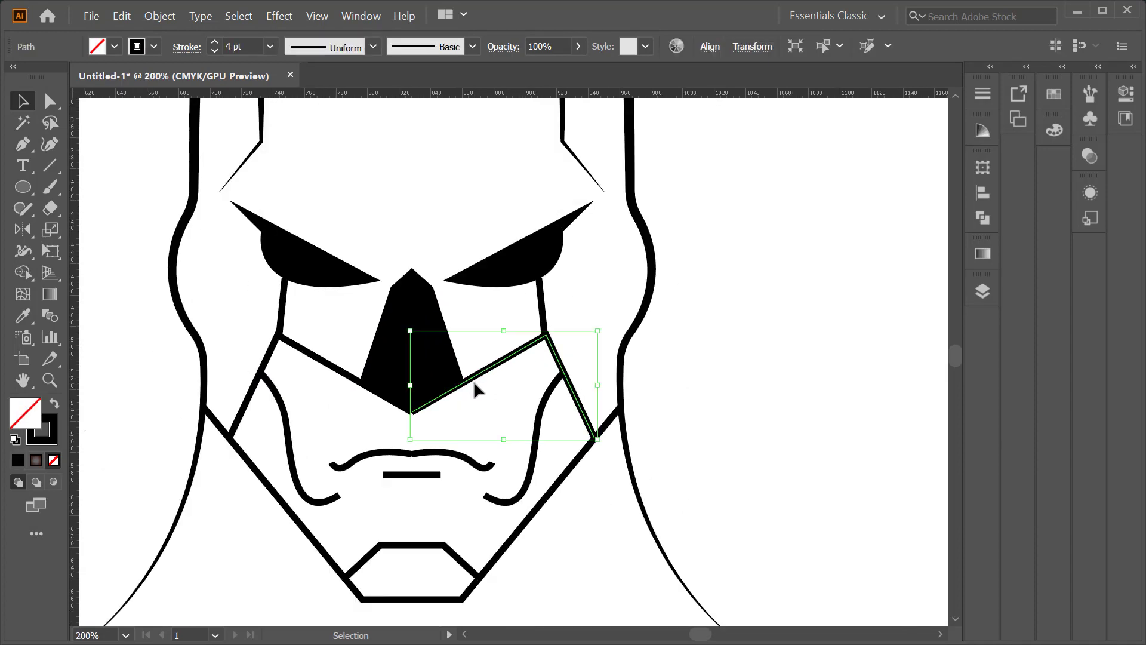
{"action": "scroll", "coordinate": [474, 382], "scroll_direction": "up", "scroll_amount": 2}
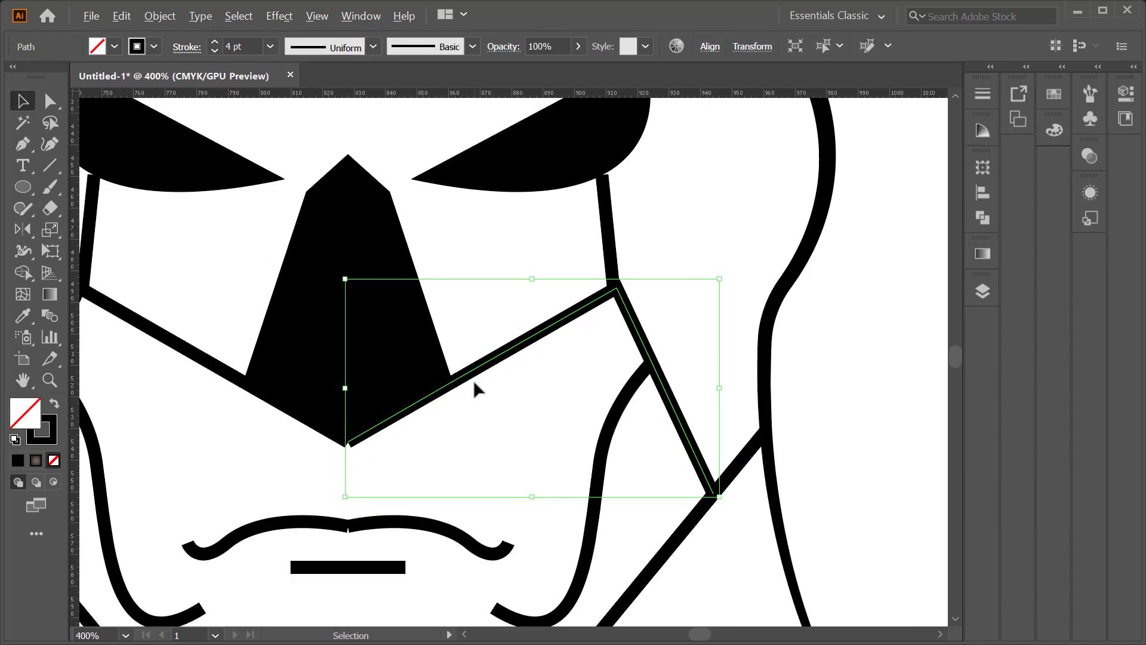
{"action": "left_click", "coordinate": [425, 371]}
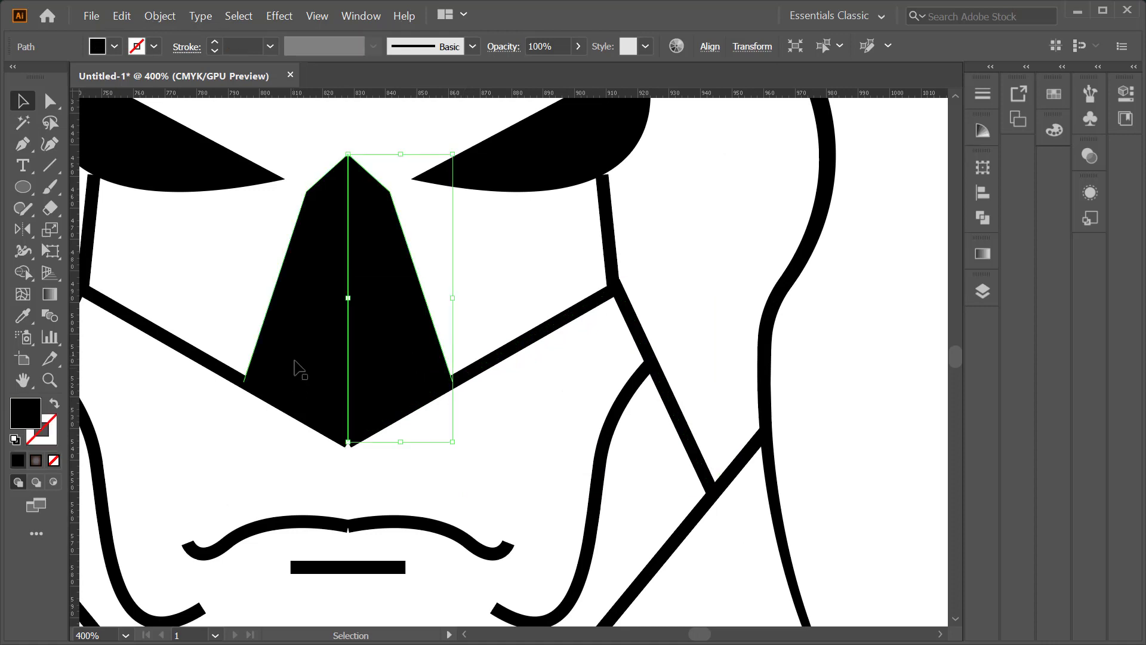
{"action": "scroll", "coordinate": [298, 369], "scroll_direction": "down", "scroll_amount": 2}
{"action": "scroll", "coordinate": [370, 384], "scroll_direction": "down", "scroll_amount": 1}
{"action": "left_click", "coordinate": [366, 460]}
{"action": "scroll", "coordinate": [366, 460], "scroll_direction": "up", "scroll_amount": 5}
{"action": "scroll", "coordinate": [380, 349], "scroll_direction": "up", "scroll_amount": 1}
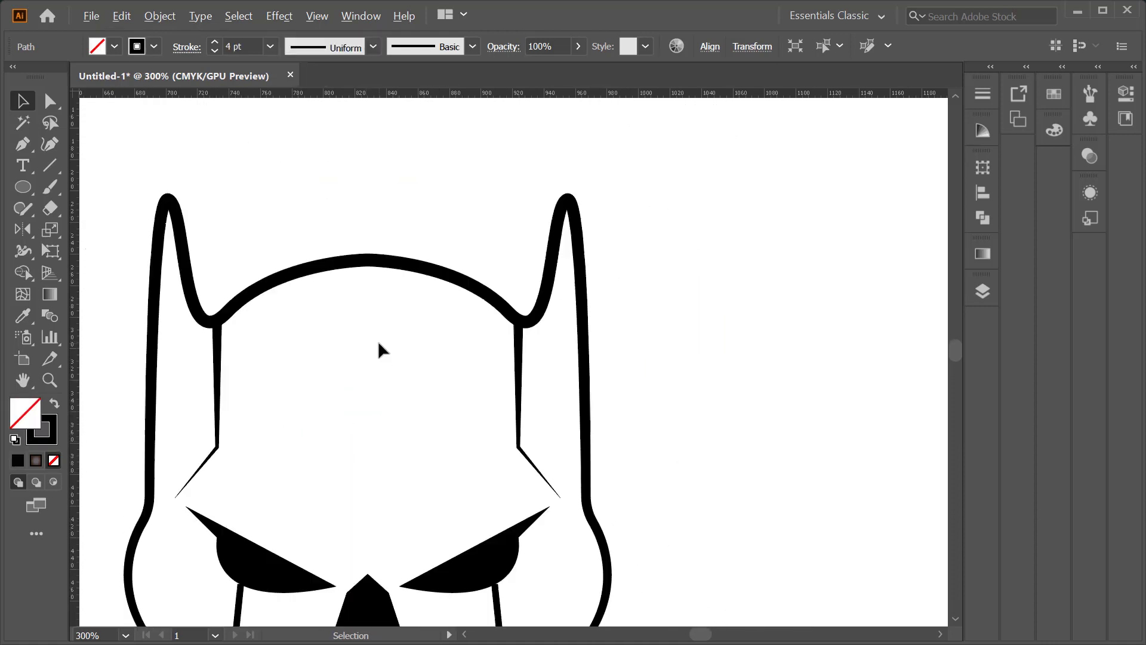
{"action": "scroll", "coordinate": [378, 344], "scroll_direction": "down", "scroll_amount": 5}
{"action": "scroll", "coordinate": [372, 420], "scroll_direction": "up", "scroll_amount": 4}
Step: Join the two mustache halves at their centre endpoints into one path
{"action": "left_click", "coordinate": [371, 374], "text": "shift"}
{"action": "scroll", "coordinate": [377, 376], "scroll_direction": "up", "scroll_amount": 2}
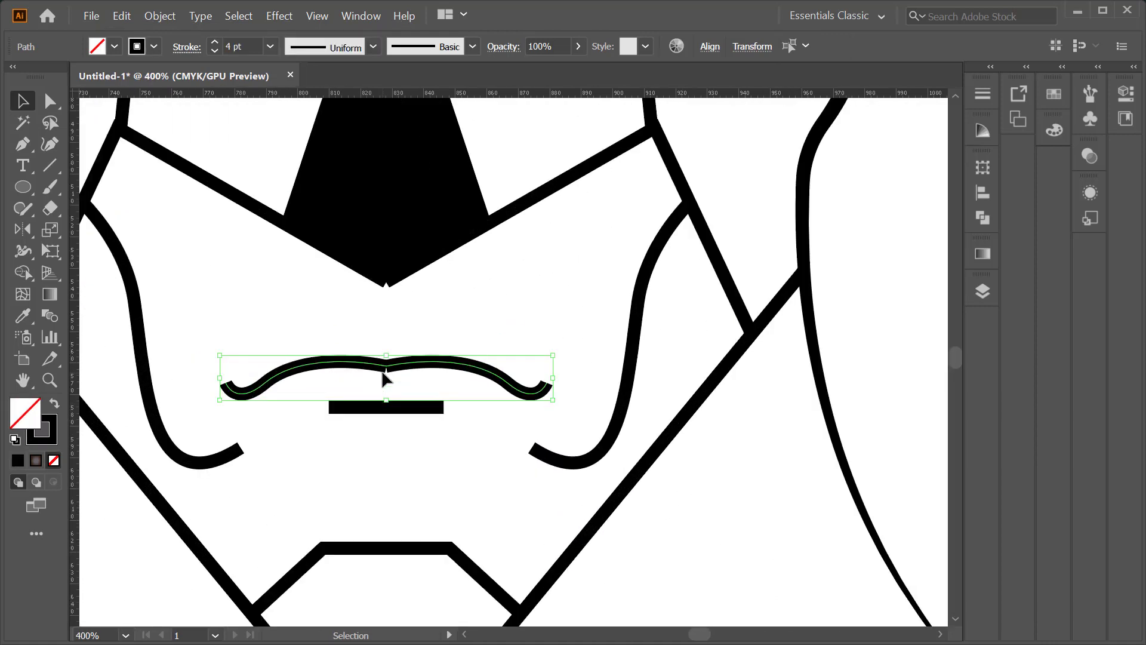
{"action": "left_click", "coordinate": [49, 102]}
{"action": "left_click_drag", "start_coordinate": [391, 357], "coordinate": [379, 384]}
{"action": "right_click", "coordinate": [382, 385]}
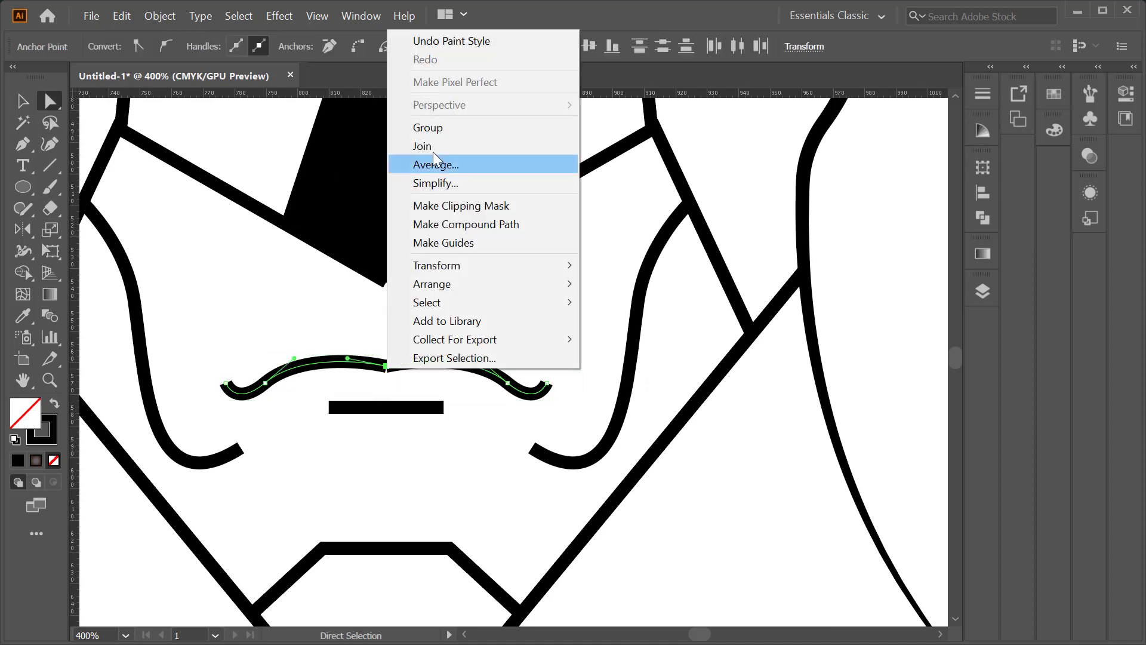
{"action": "left_click", "coordinate": [421, 147]}
{"action": "right_click", "coordinate": [373, 433]}
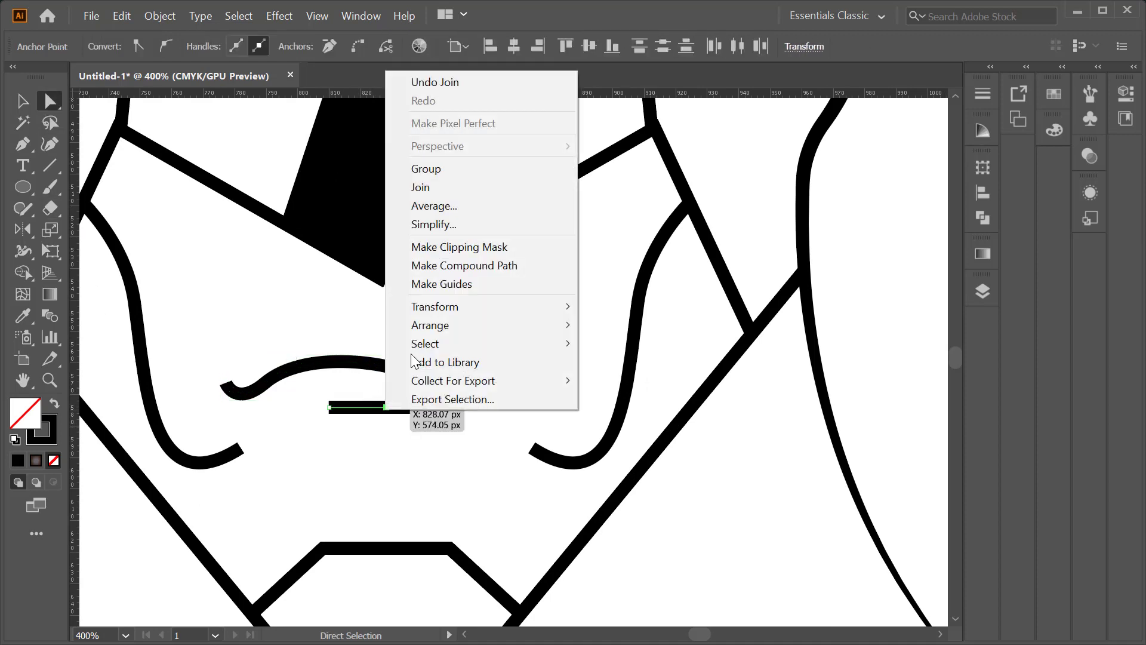
{"action": "key", "text": "Escape"}
{"action": "left_click", "coordinate": [412, 430]}
Step: Bend the straight mouth line into a gentle rounded curve via a middle point
{"action": "scroll", "coordinate": [404, 422], "scroll_direction": "up", "scroll_amount": 1}
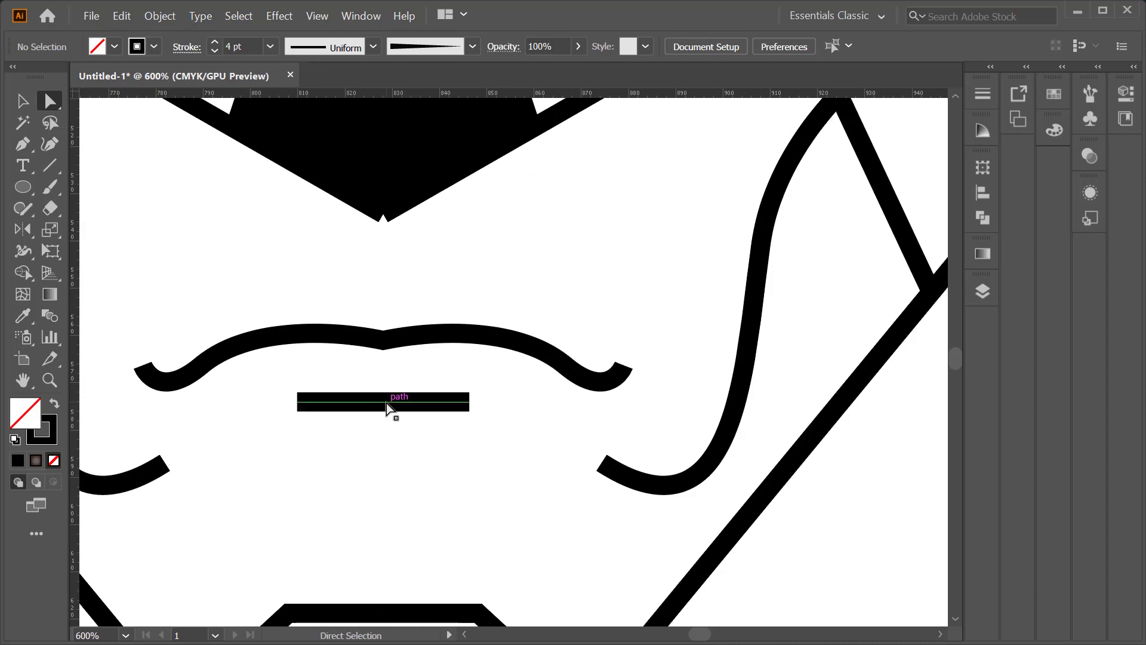
{"action": "left_click", "coordinate": [392, 404]}
{"action": "key", "text": "shift+asciitilde"}
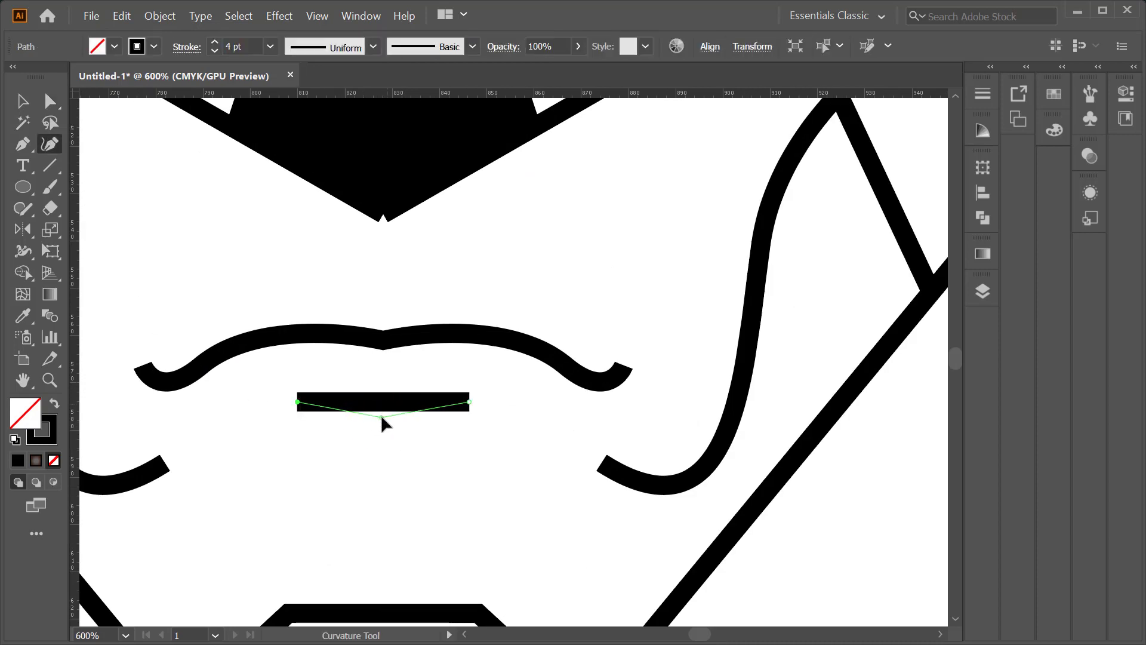
{"action": "left_click", "coordinate": [382, 416]}
{"action": "key", "text": "a"}
{"action": "left_click_drag", "start_coordinate": [384, 406], "coordinate": [383, 204]}
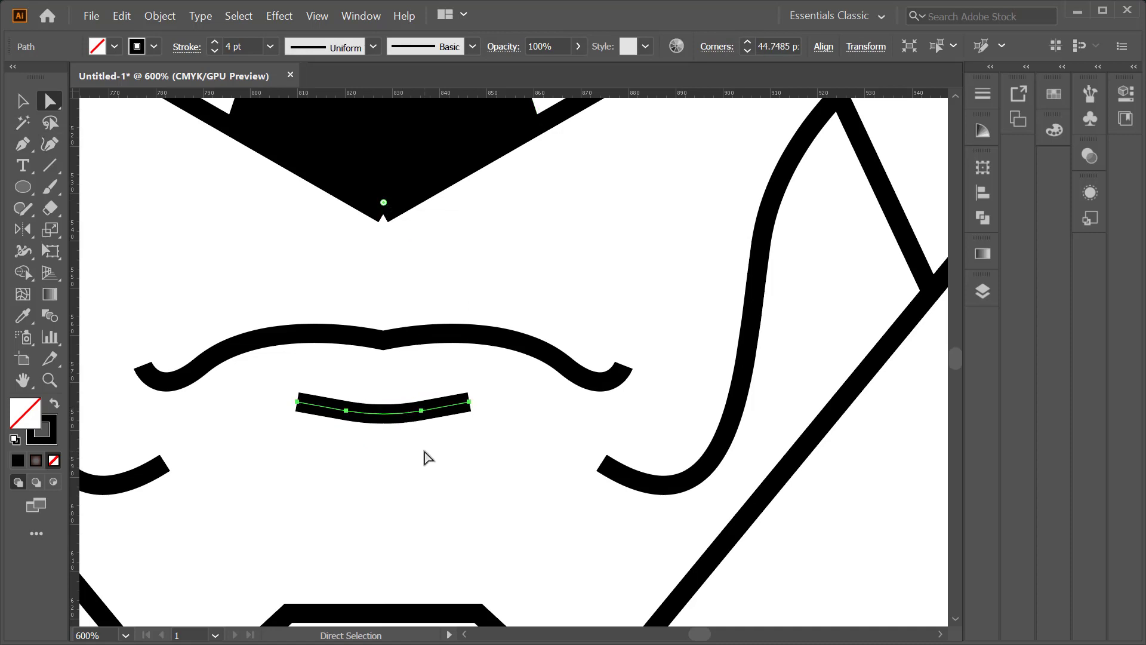
Step: Drag the right and left cheek line ends onto the nose's corners
{"action": "left_click", "coordinate": [24, 103]}
{"action": "scroll", "coordinate": [499, 225], "scroll_direction": "down", "scroll_amount": 3}
{"action": "left_click", "coordinate": [496, 228]}
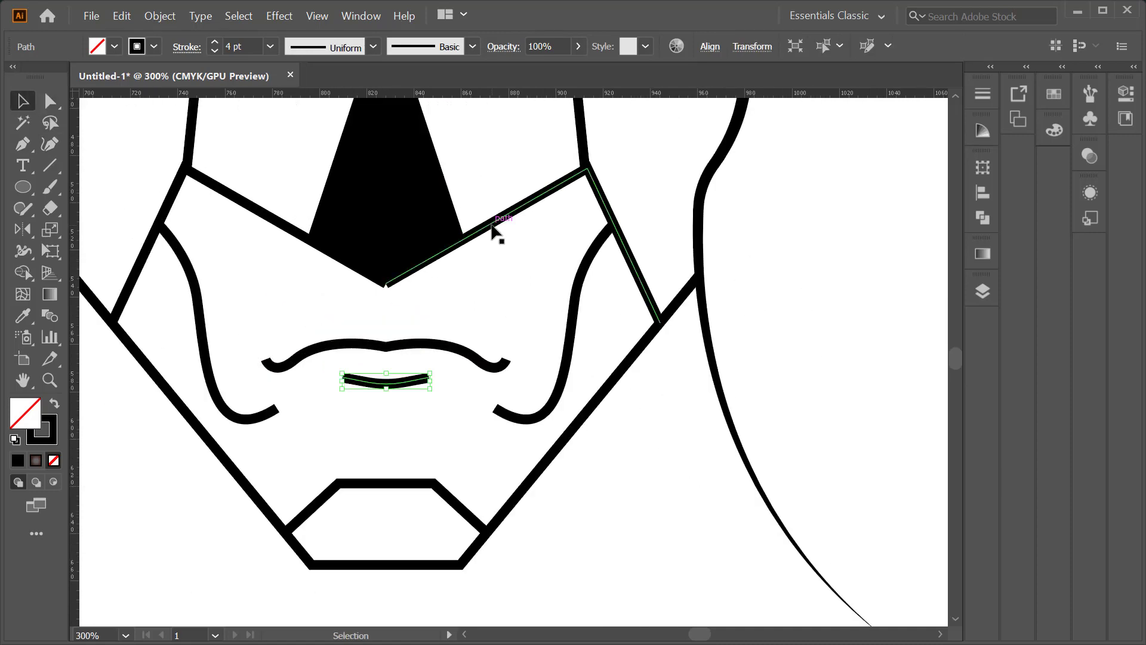
{"action": "scroll", "coordinate": [470, 216], "scroll_direction": "up", "scroll_amount": 3}
{"action": "key", "text": "a"}
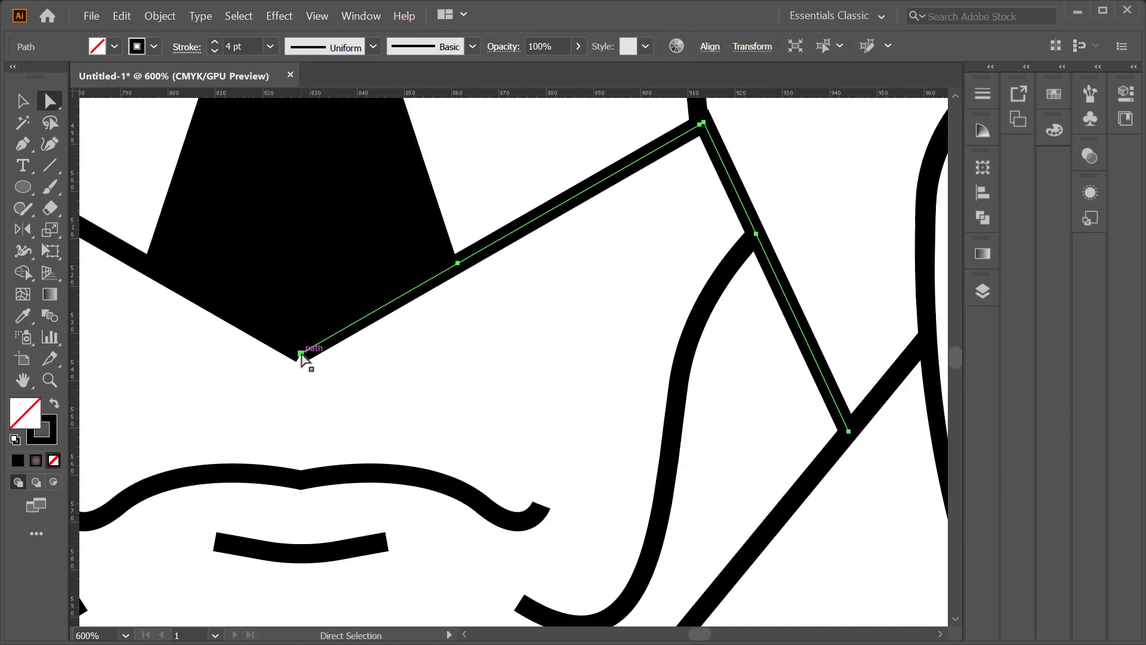
{"action": "left_click_drag", "start_coordinate": [302, 357], "coordinate": [424, 309]}
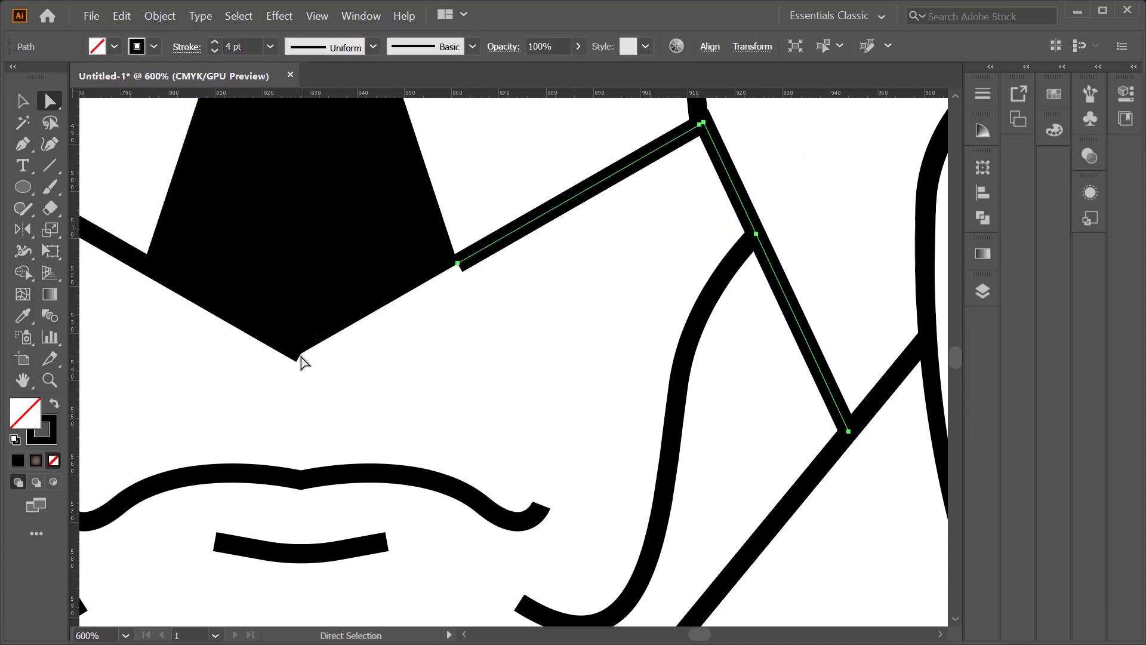
{"action": "left_click", "coordinate": [117, 254]}
{"action": "left_click_drag", "start_coordinate": [299, 358], "coordinate": [301, 354]}
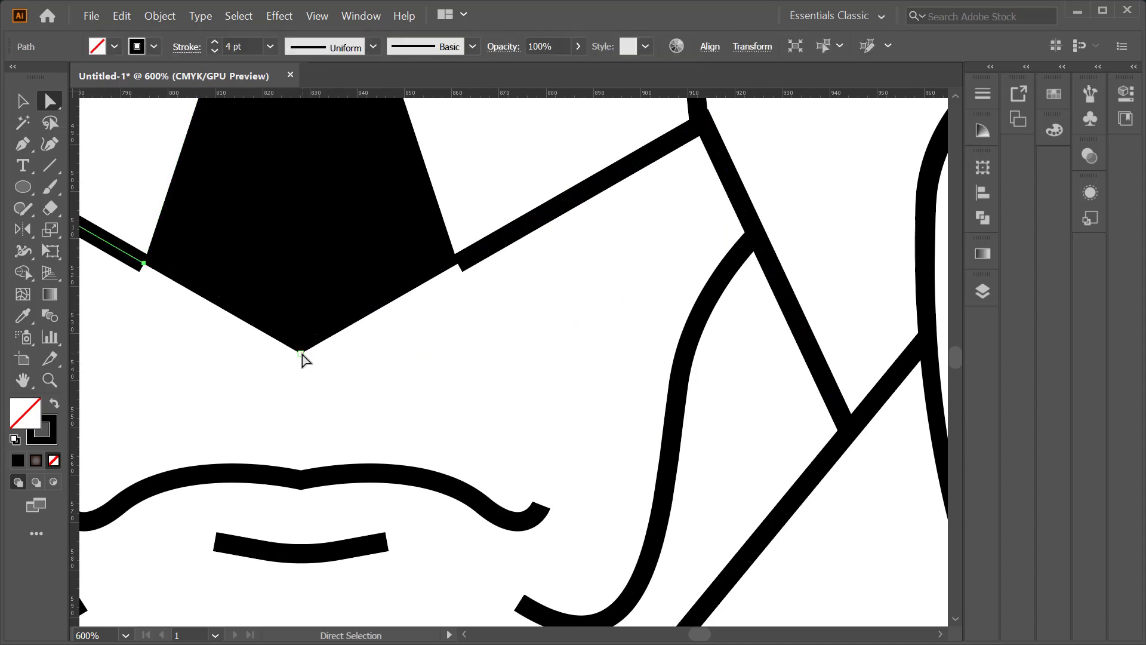
Step: Reposition the black nose shape
{"action": "left_click", "coordinate": [22, 101]}
{"action": "scroll", "coordinate": [400, 389], "scroll_direction": "down", "scroll_amount": 3}
{"action": "scroll", "coordinate": [400, 390], "scroll_direction": "up", "scroll_amount": 2}
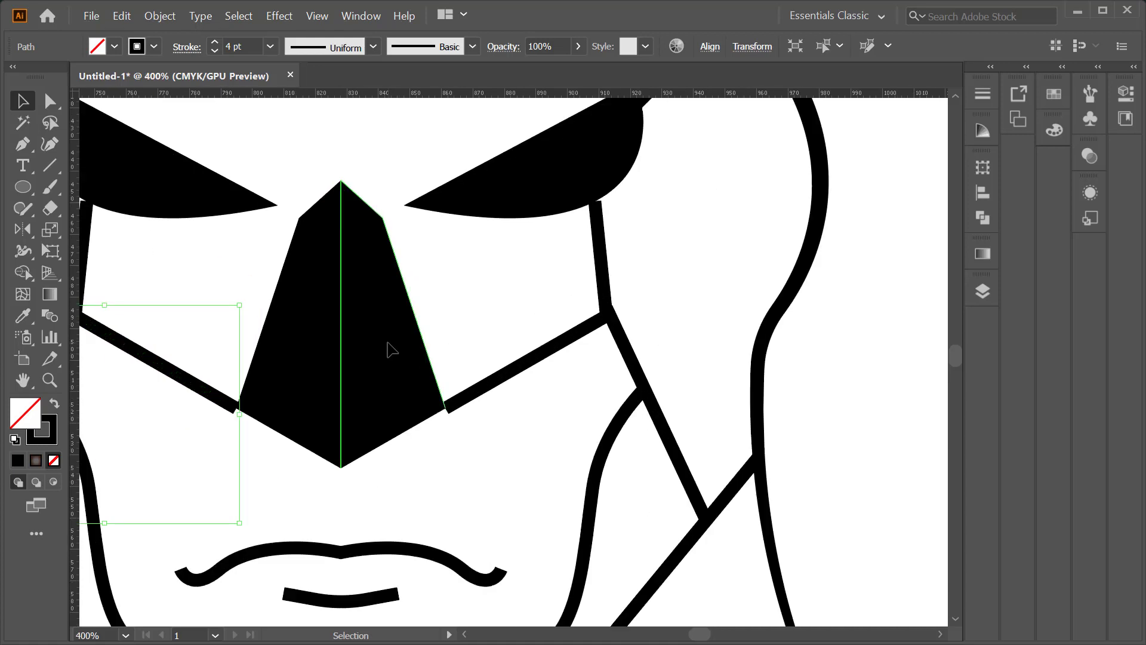
{"action": "left_click", "coordinate": [320, 358]}
{"action": "scroll", "coordinate": [358, 442], "scroll_direction": "up", "scroll_amount": 1}
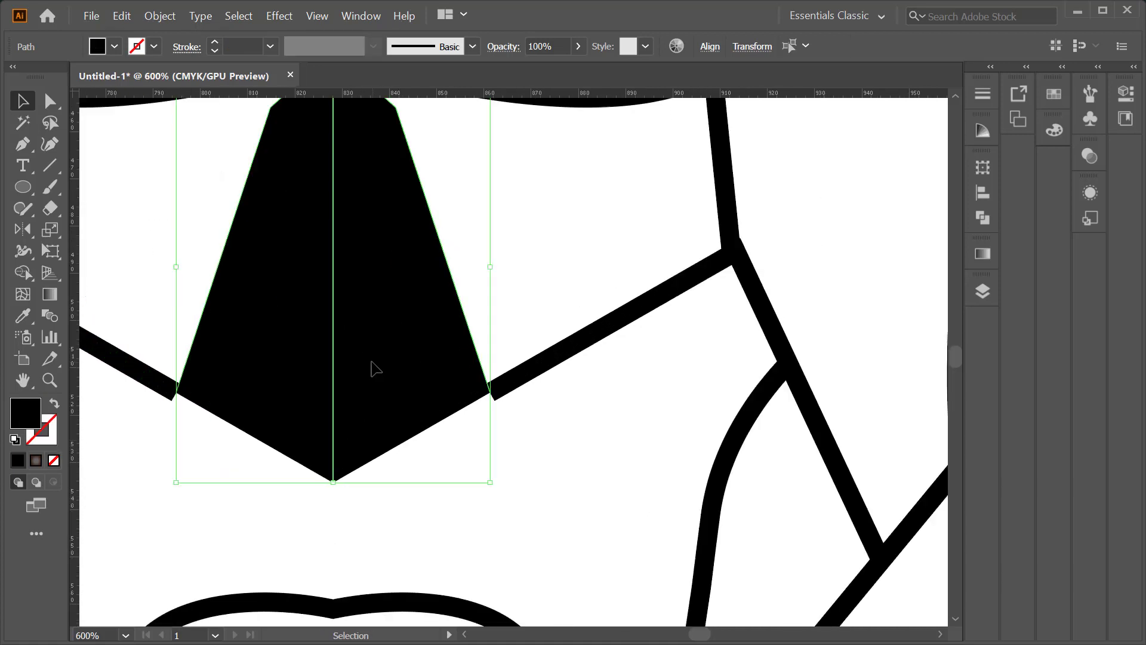
{"action": "left_click_drag", "start_coordinate": [371, 368], "coordinate": [376, 384]}
Step: Zoom in and snap both cheek line ends precisely onto the nose's lower corners
{"action": "scroll", "coordinate": [376, 384], "scroll_direction": "down", "scroll_amount": 2}
{"action": "scroll", "coordinate": [373, 370], "scroll_direction": "up", "scroll_amount": 1}
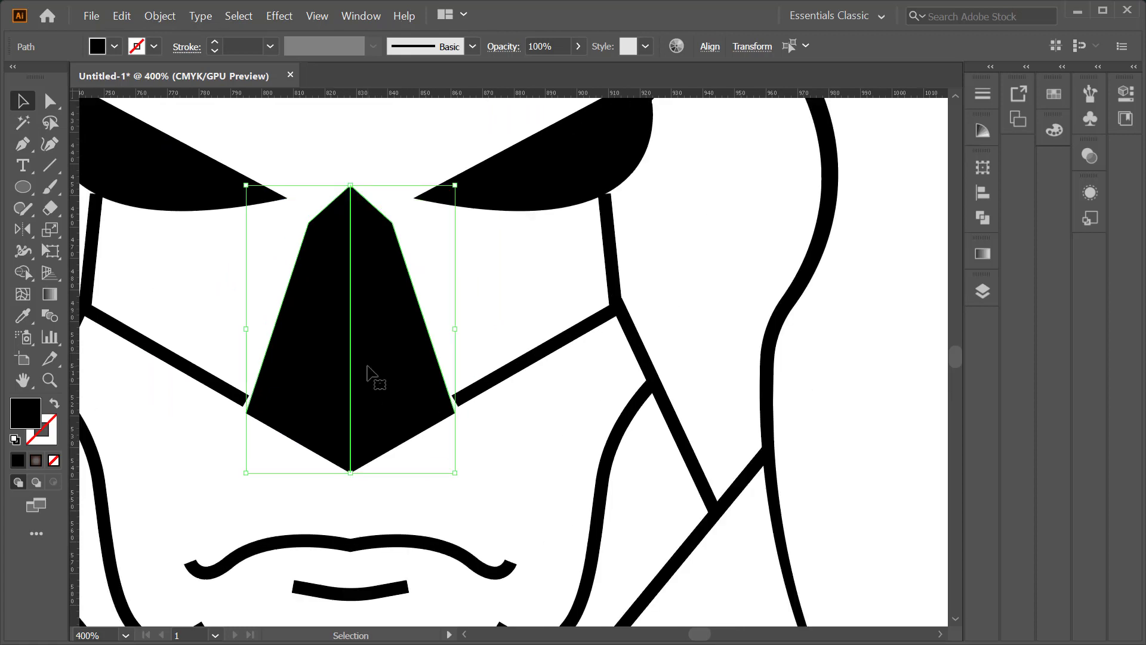
{"action": "scroll", "coordinate": [462, 399], "scroll_direction": "up", "scroll_amount": 1}
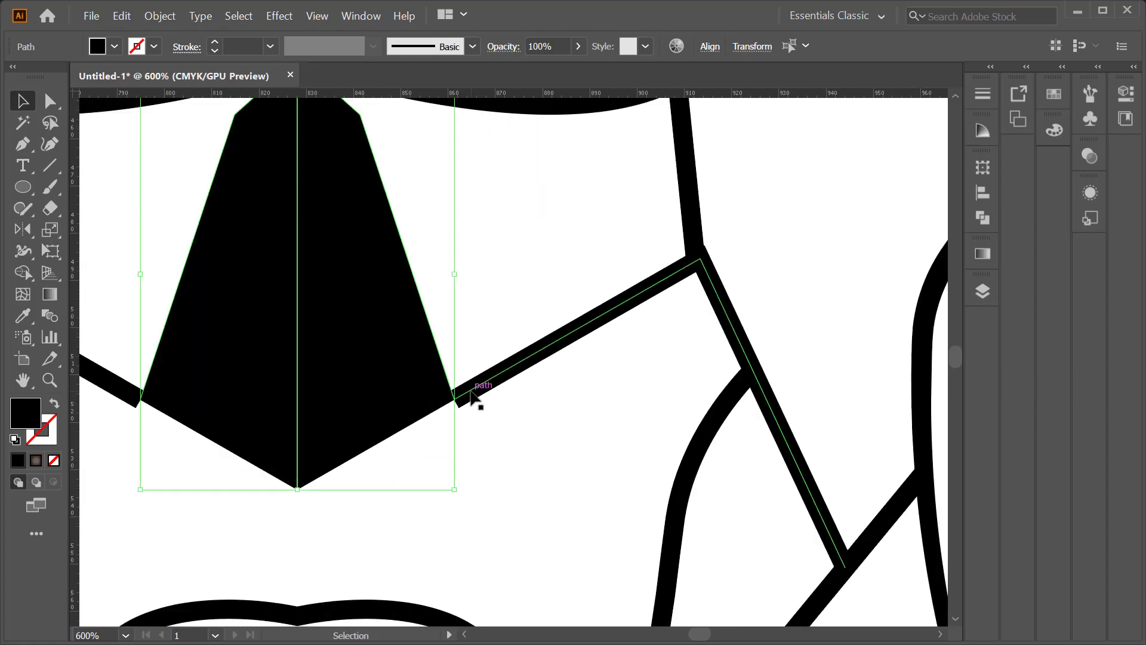
{"action": "key", "text": "a"}
{"action": "left_click_drag", "start_coordinate": [454, 398], "coordinate": [422, 365]}
{"action": "scroll", "coordinate": [454, 400], "scroll_direction": "up", "scroll_amount": 3}
{"action": "scroll", "coordinate": [477, 352], "scroll_direction": "down", "scroll_amount": 3}
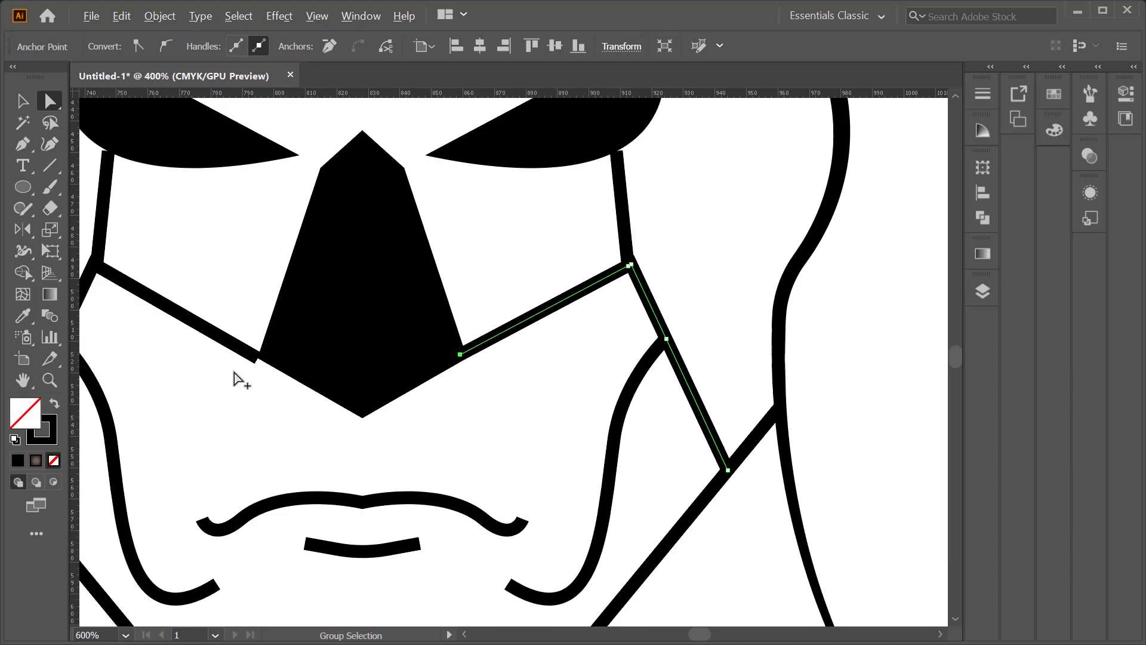
{"action": "scroll", "coordinate": [234, 372], "scroll_direction": "up", "scroll_amount": 2}
{"action": "left_click_drag", "start_coordinate": [281, 345], "coordinate": [297, 334]}
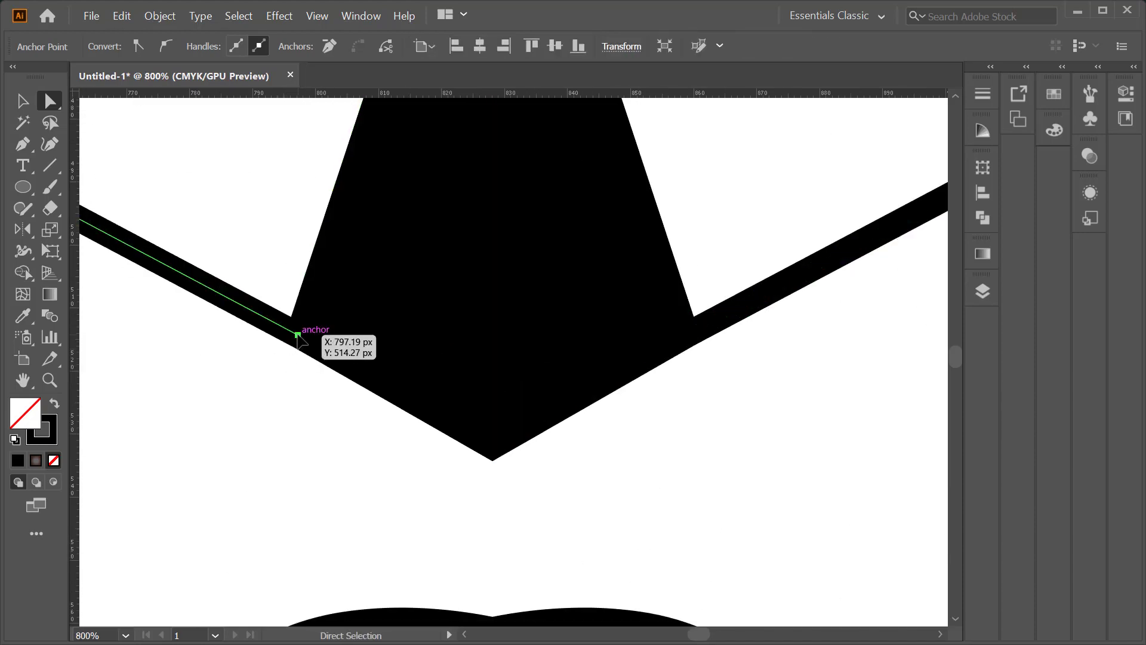
{"action": "scroll", "coordinate": [298, 335], "scroll_direction": "down", "scroll_amount": 5}
Step: Give both cheek curves a tapered width profile, flipping the right cheek's taper
{"action": "left_click", "coordinate": [22, 101]}
{"action": "left_click", "coordinate": [545, 366]}
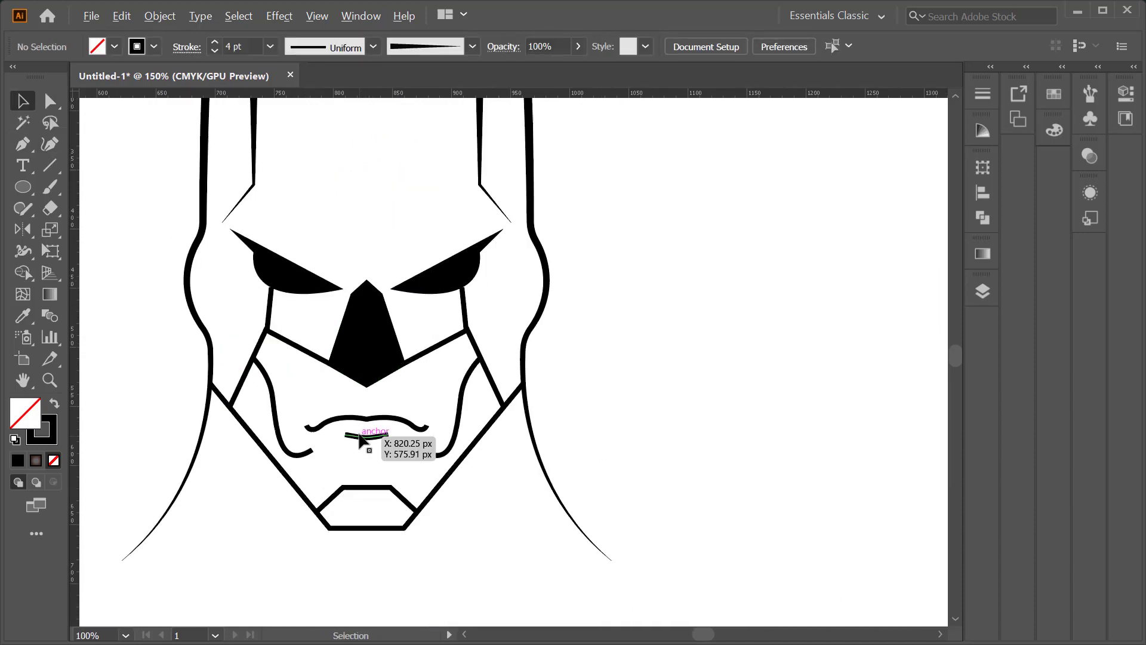
{"action": "left_click", "coordinate": [462, 400]}
{"action": "left_click", "coordinate": [376, 45]}
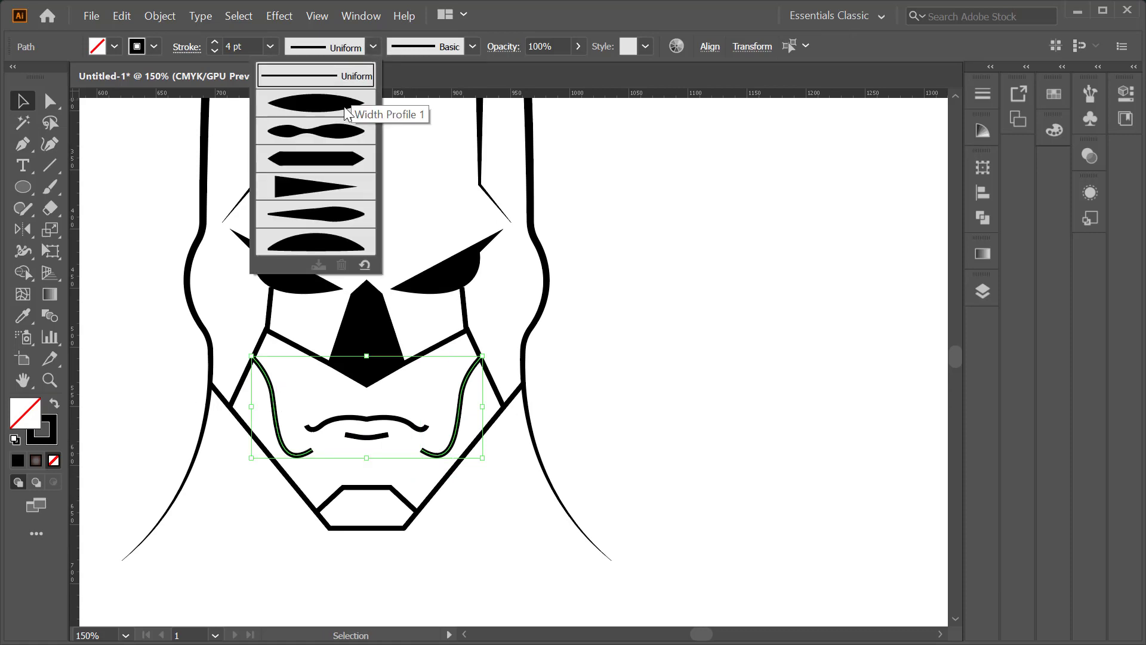
{"action": "left_click", "coordinate": [325, 171]}
{"action": "left_click", "coordinate": [608, 353]}
{"action": "left_click", "coordinate": [459, 412]}
{"action": "left_click", "coordinate": [187, 47]}
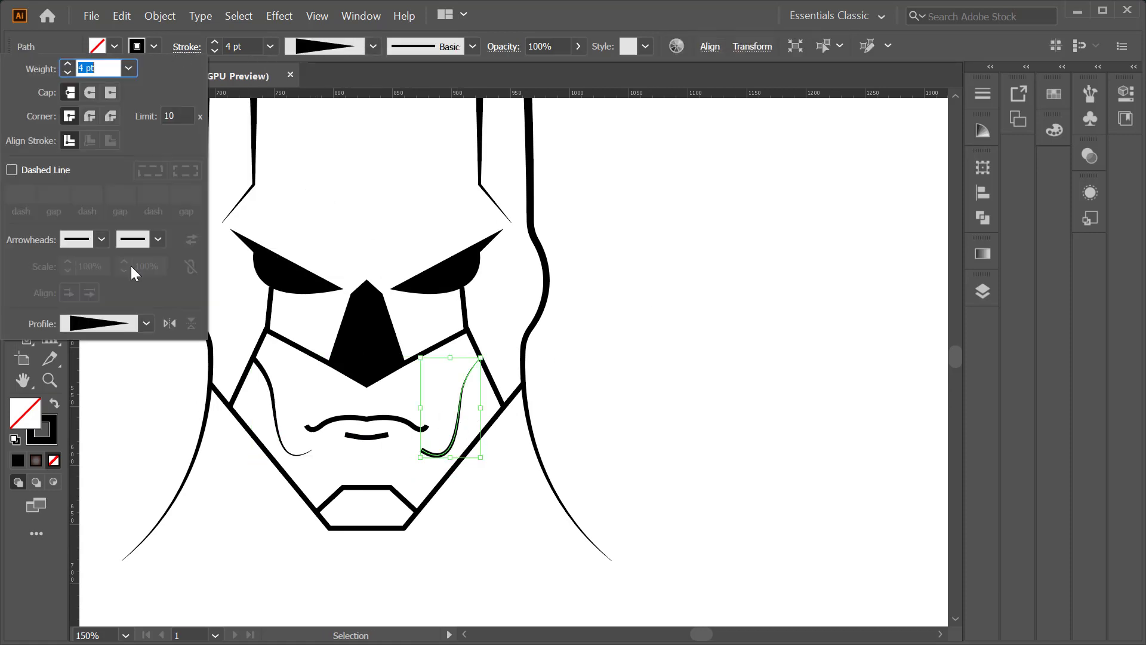
{"action": "left_click", "coordinate": [170, 323]}
{"action": "left_click", "coordinate": [692, 286]}
Step: Apply a lens-shaped width profile to the upper and lower mouth strokes
{"action": "left_click", "coordinate": [367, 417]}
{"action": "left_click", "coordinate": [372, 46]}
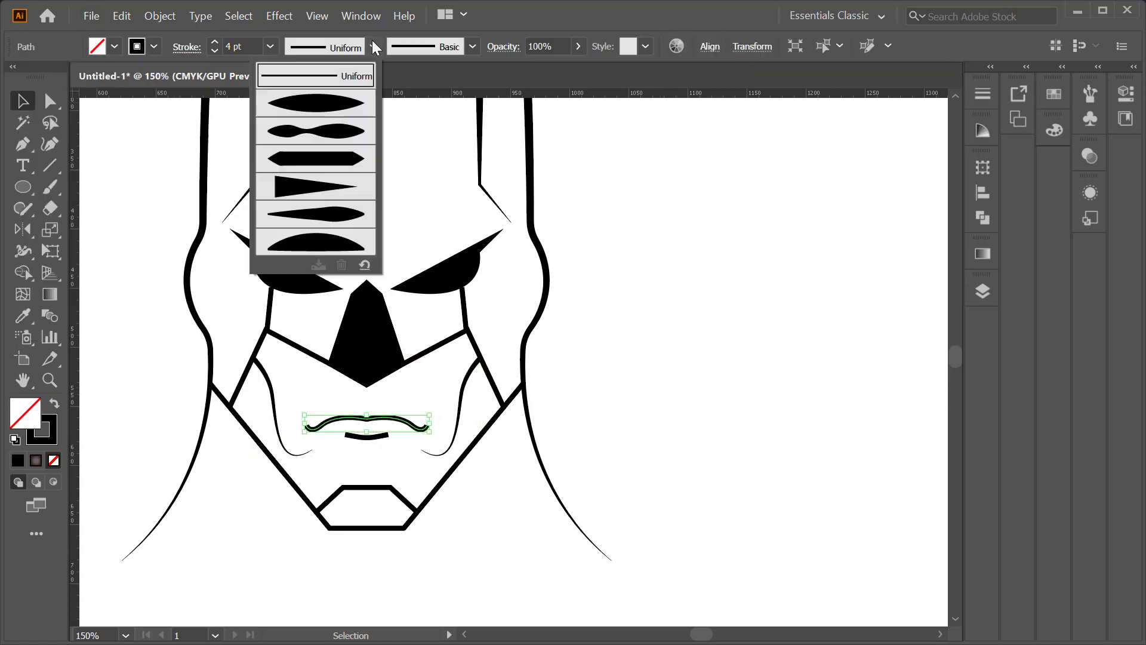
{"action": "left_click", "coordinate": [315, 104]}
{"action": "left_click", "coordinate": [639, 257]}
{"action": "left_click", "coordinate": [367, 436]}
{"action": "left_click", "coordinate": [372, 45]}
{"action": "left_click", "coordinate": [315, 104]}
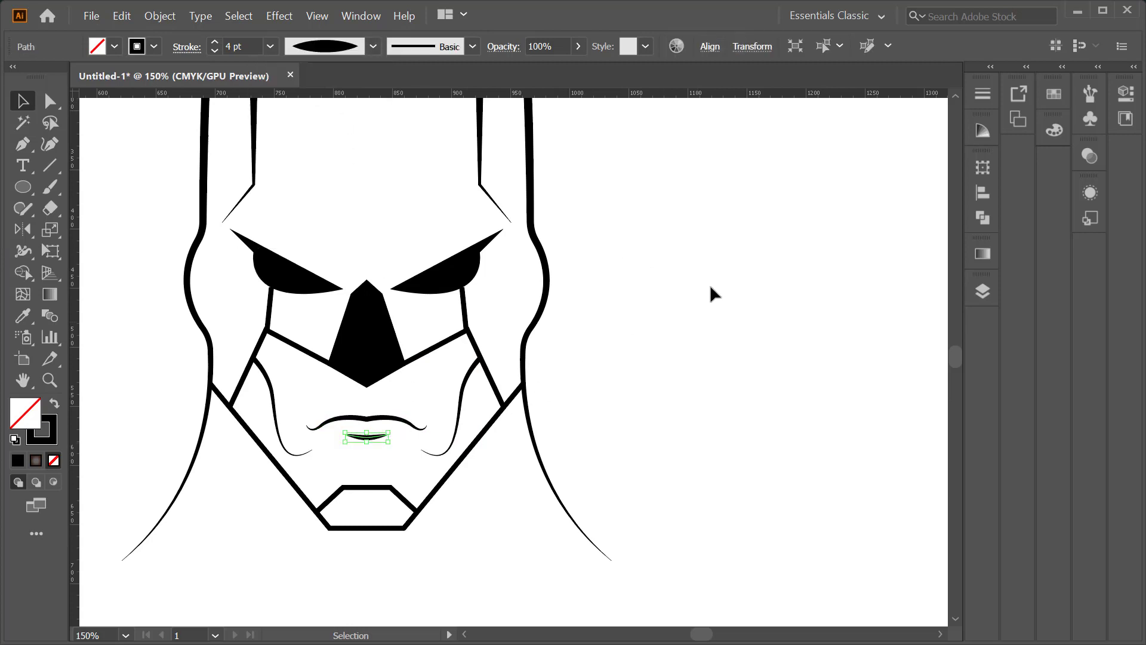
{"action": "left_click", "coordinate": [710, 286]}
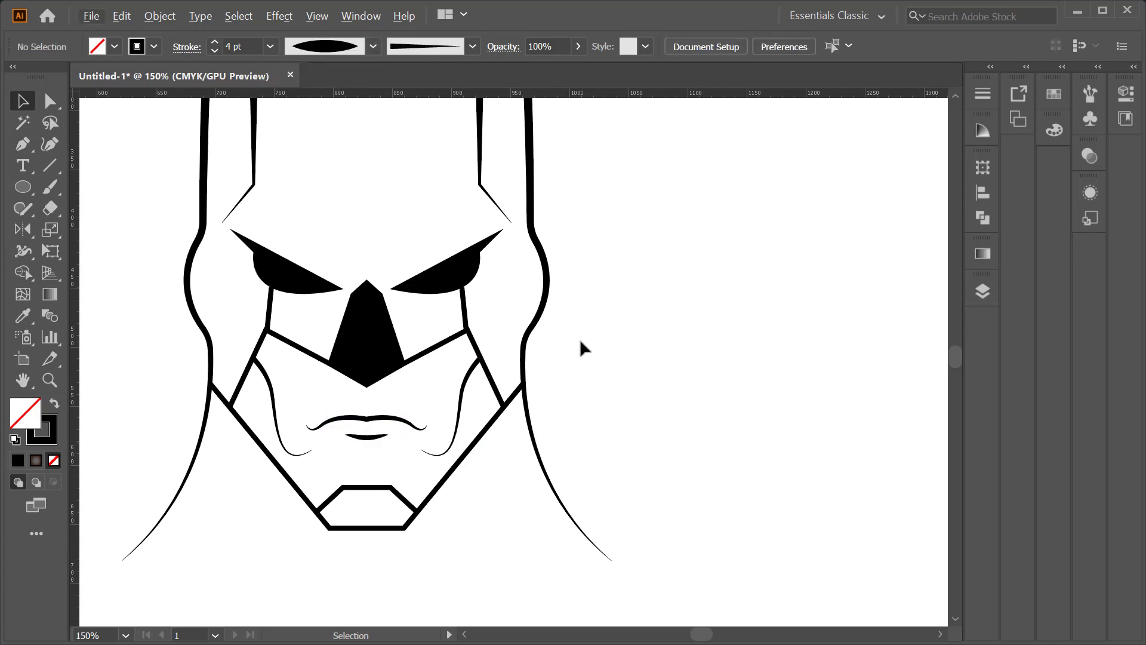
{"action": "key", "text": "ctrl+minus"}
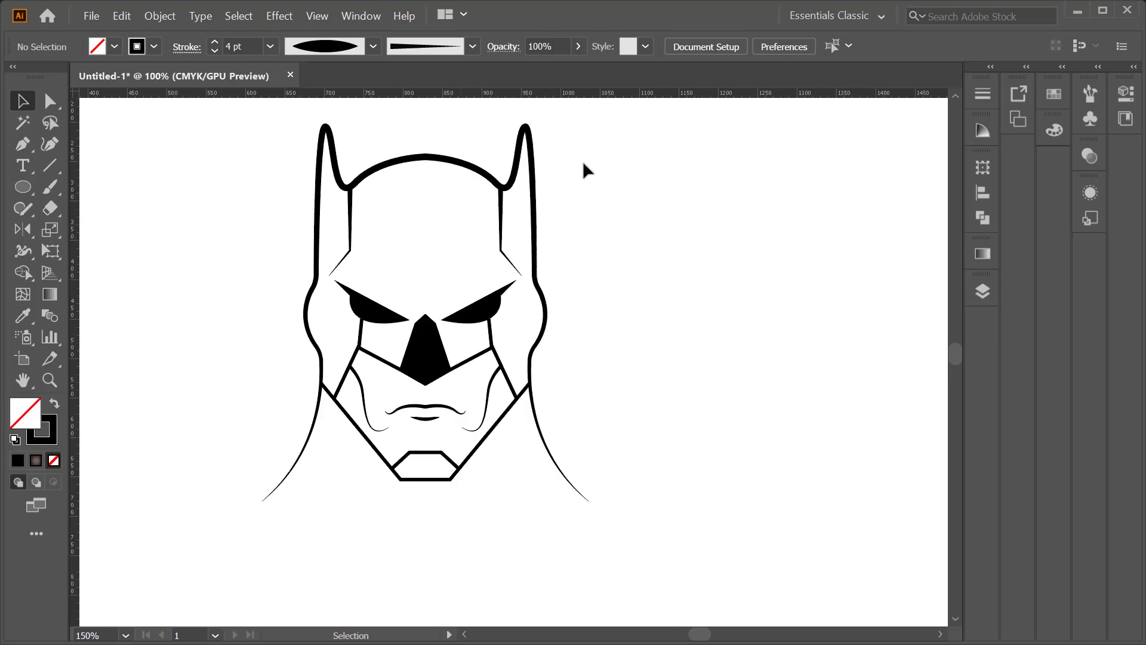
Step: Expand the appearance of all strokes in the whole drawing
{"action": "left_click_drag", "start_coordinate": [284, 529], "coordinate": [212, 534]}
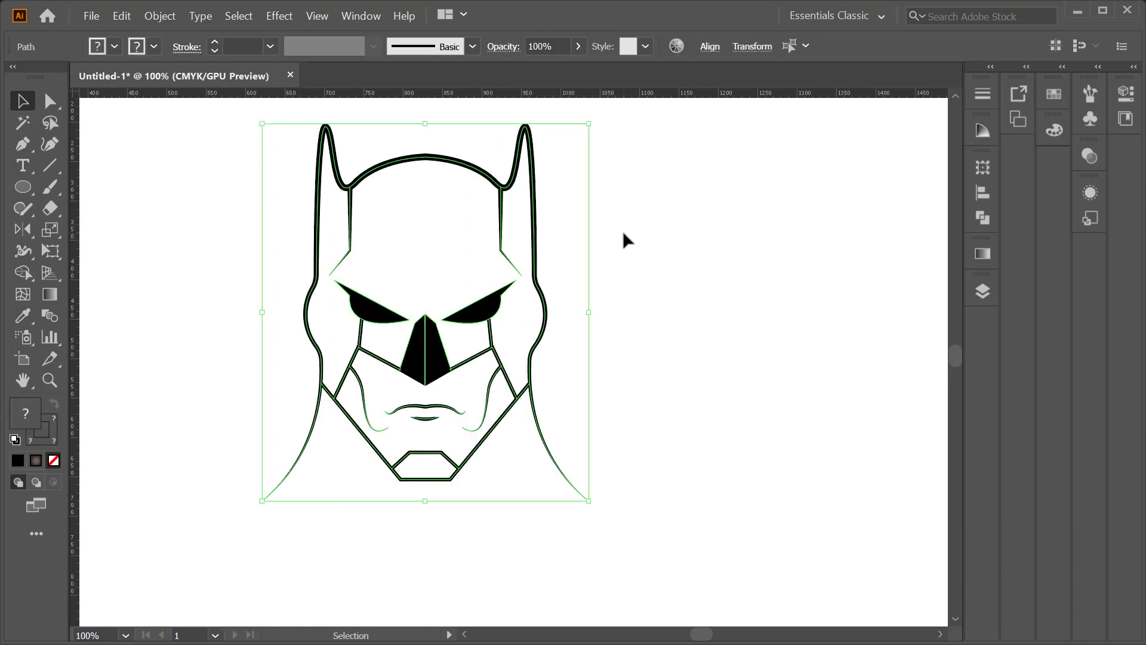
{"action": "left_click", "coordinate": [160, 165]}
{"action": "left_click_drag", "start_coordinate": [138, 117], "coordinate": [582, 505]}
{"action": "left_click", "coordinate": [160, 16]}
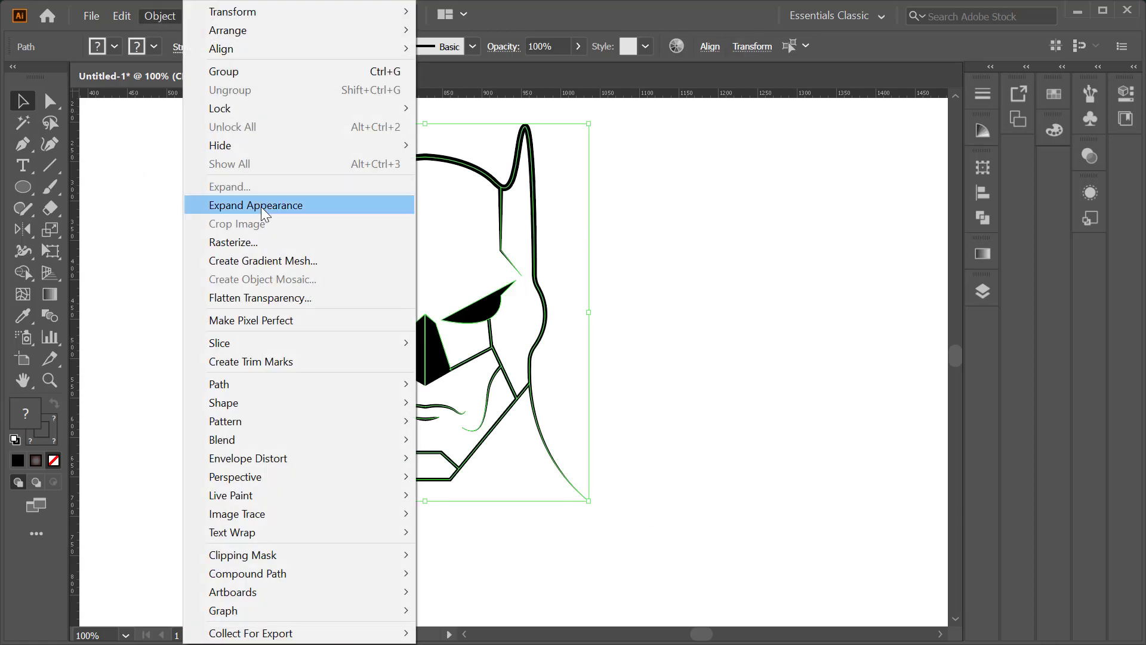
{"action": "left_click", "coordinate": [260, 207]}
{"action": "left_click", "coordinate": [668, 246]}
Step: Expand both jaw lines, the chin hexagon and right cheekbone line into shapes
{"action": "key", "text": "ctrl+plus"}
{"action": "left_click", "coordinate": [466, 418]}
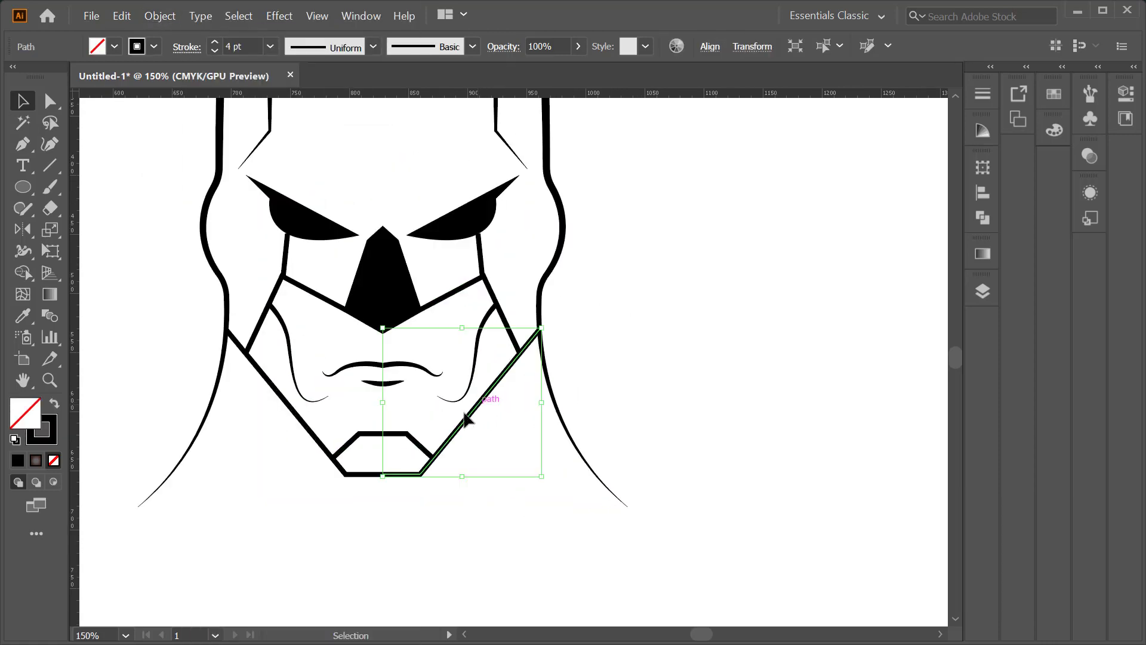
{"action": "left_click", "coordinate": [345, 447], "text": "shift"}
{"action": "left_click", "coordinate": [281, 394], "text": "shift"}
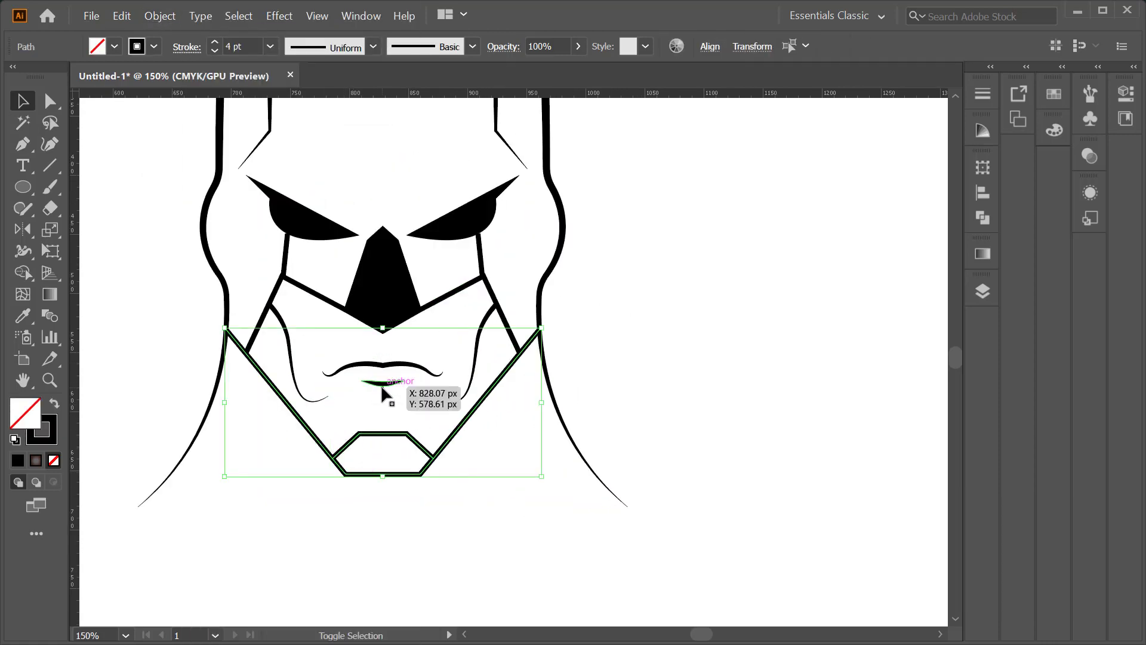
{"action": "left_click", "coordinate": [482, 260], "text": "shift"}
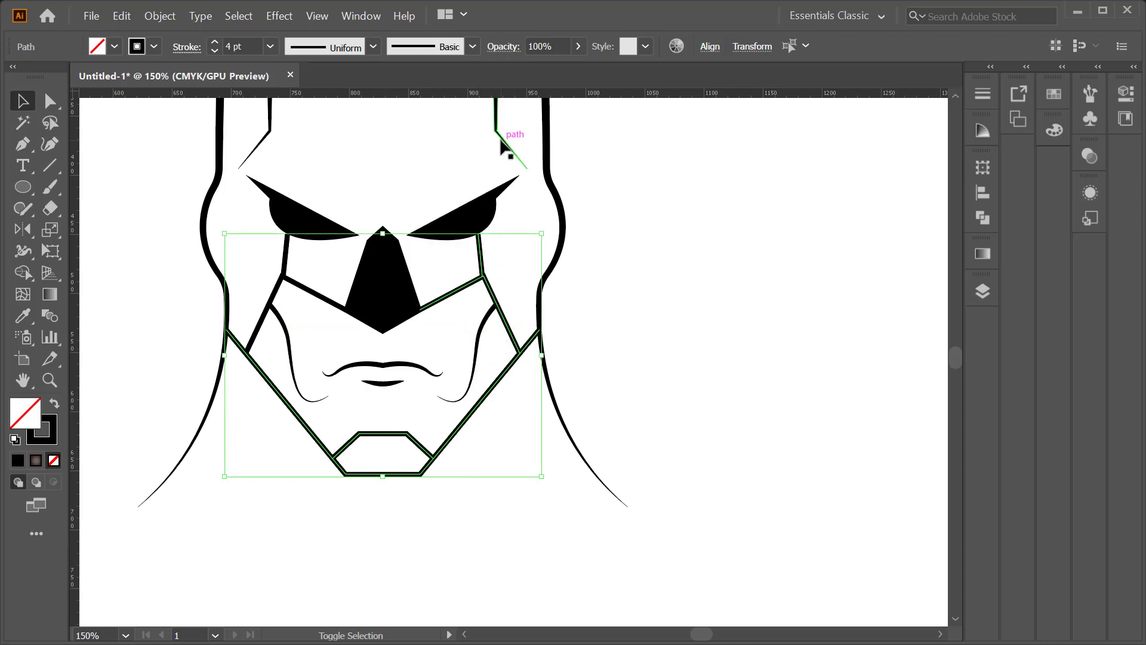
{"action": "left_click", "coordinate": [160, 15]}
{"action": "left_click", "coordinate": [230, 185]}
{"action": "key", "text": "Return"}
{"action": "left_click", "coordinate": [660, 250]}
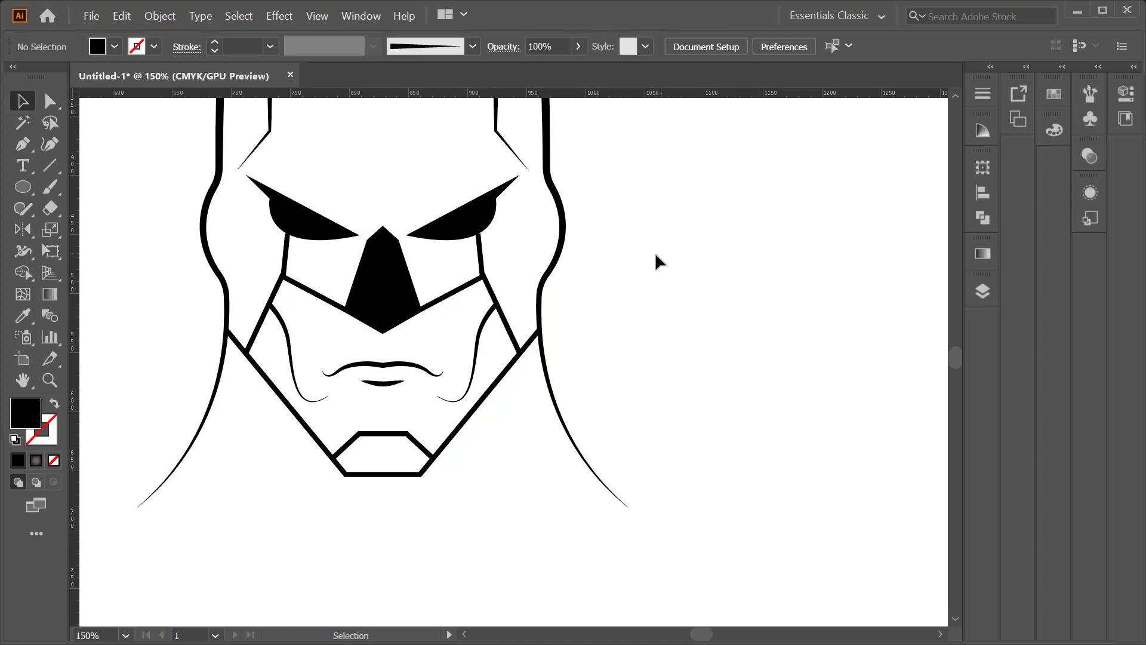
Step: Move the right eye bar's top anchor up onto the eye shape
{"action": "scroll", "coordinate": [483, 227], "scroll_direction": "up", "scroll_amount": 5}
{"action": "left_click", "coordinate": [497, 336]}
{"action": "key", "text": "a"}
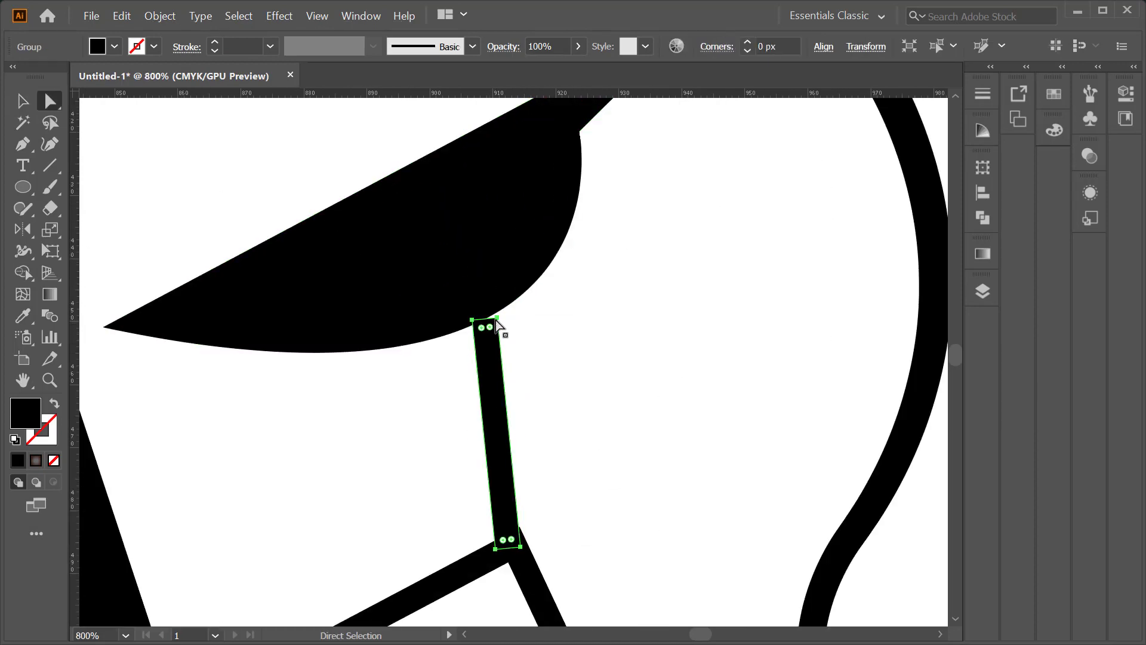
{"action": "left_click_drag", "start_coordinate": [498, 318], "coordinate": [471, 375]}
Step: Adjust the left eye bar's bottom corner and snap its top onto the eye's edge
{"action": "scroll", "coordinate": [496, 323], "scroll_direction": "down", "scroll_amount": 1}
{"action": "scroll", "coordinate": [478, 414], "scroll_direction": "up", "scroll_amount": 2}
{"action": "scroll", "coordinate": [472, 375], "scroll_direction": "down", "scroll_amount": 2}
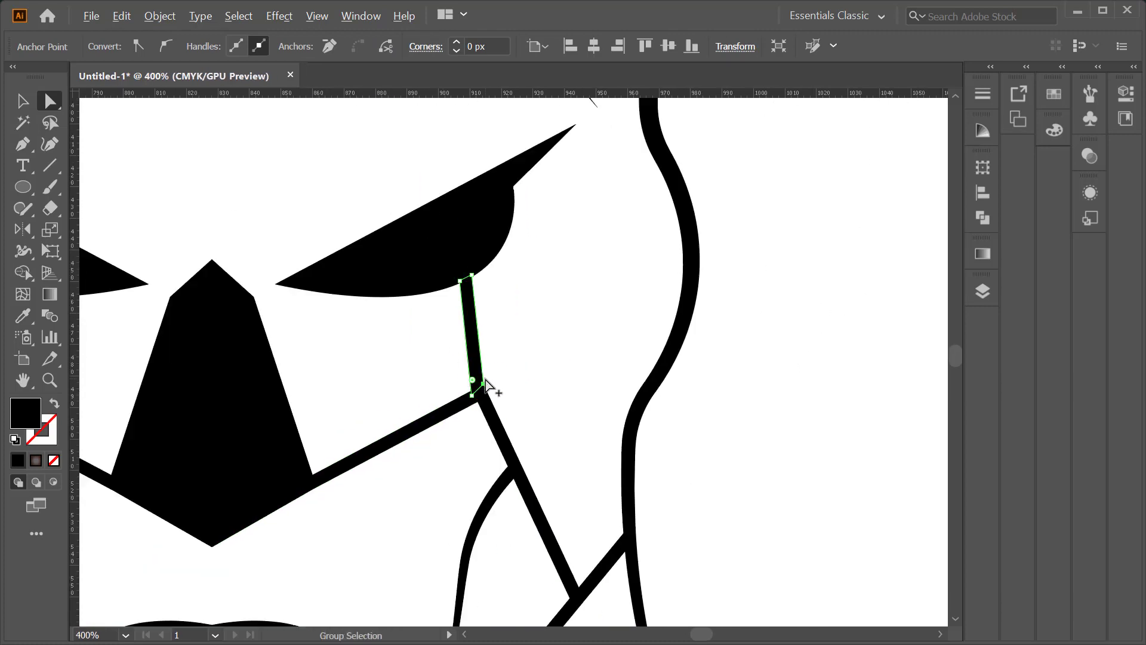
{"action": "scroll", "coordinate": [334, 376], "scroll_direction": "down", "scroll_amount": 1}
{"action": "scroll", "coordinate": [205, 374], "scroll_direction": "up", "scroll_amount": 3}
{"action": "left_click_drag", "start_coordinate": [210, 461], "coordinate": [213, 409]}
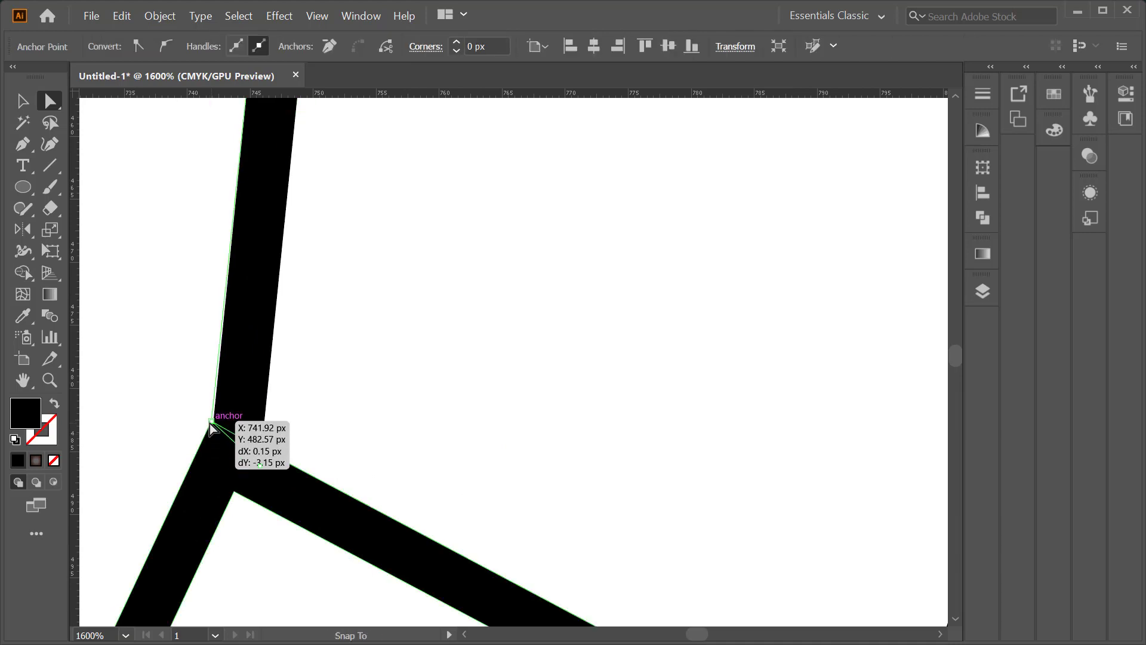
{"action": "scroll", "coordinate": [212, 409], "scroll_direction": "down", "scroll_amount": 3}
{"action": "scroll", "coordinate": [202, 332], "scroll_direction": "up", "scroll_amount": 4}
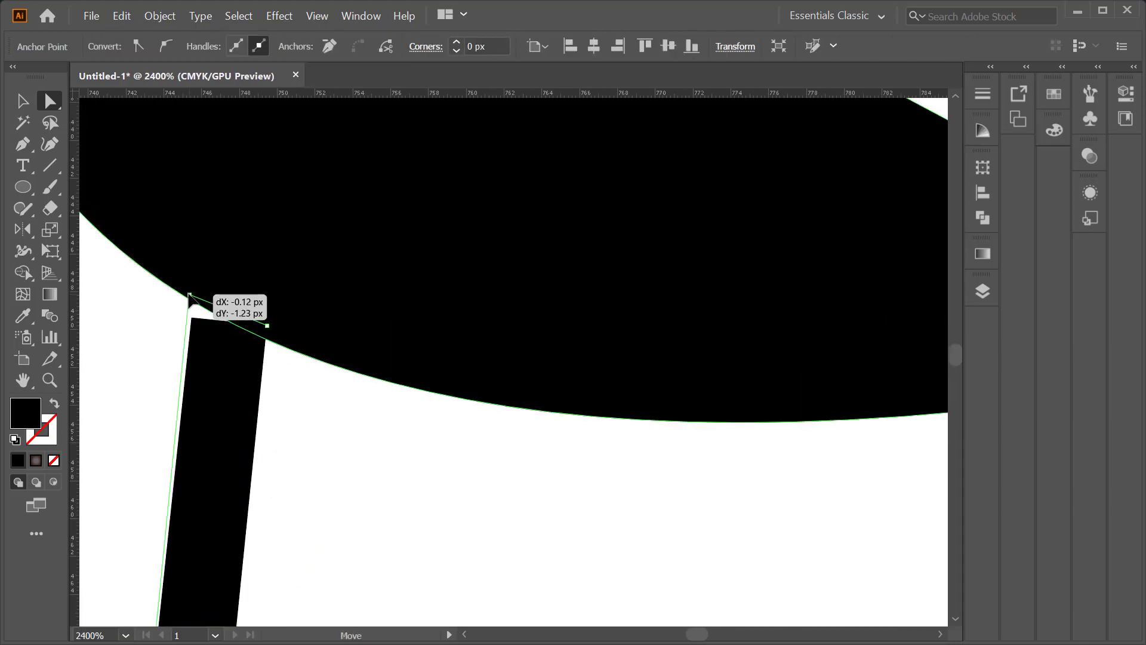
{"action": "left_click_drag", "start_coordinate": [192, 319], "coordinate": [199, 296]}
{"action": "scroll", "coordinate": [284, 358], "scroll_direction": "down", "scroll_amount": 6}
{"action": "scroll", "coordinate": [487, 466], "scroll_direction": "up", "scroll_amount": 2}
{"action": "scroll", "coordinate": [494, 469], "scroll_direction": "down", "scroll_amount": 2}
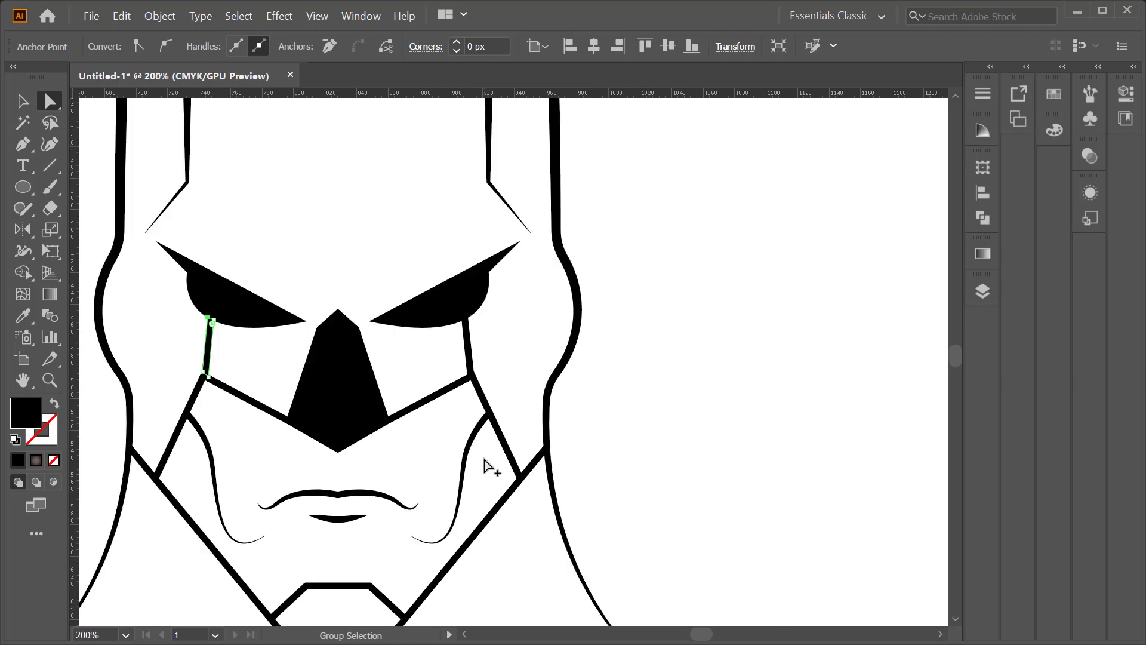
{"action": "scroll", "coordinate": [495, 469], "scroll_direction": "down", "scroll_amount": 2}
Step: Select the right cheek line group and bring up the Pathfinder panel
{"action": "key", "text": "v"}
{"action": "key", "text": "ctrl+shift+a"}
{"action": "left_click", "coordinate": [475, 388], "text": "shift"}
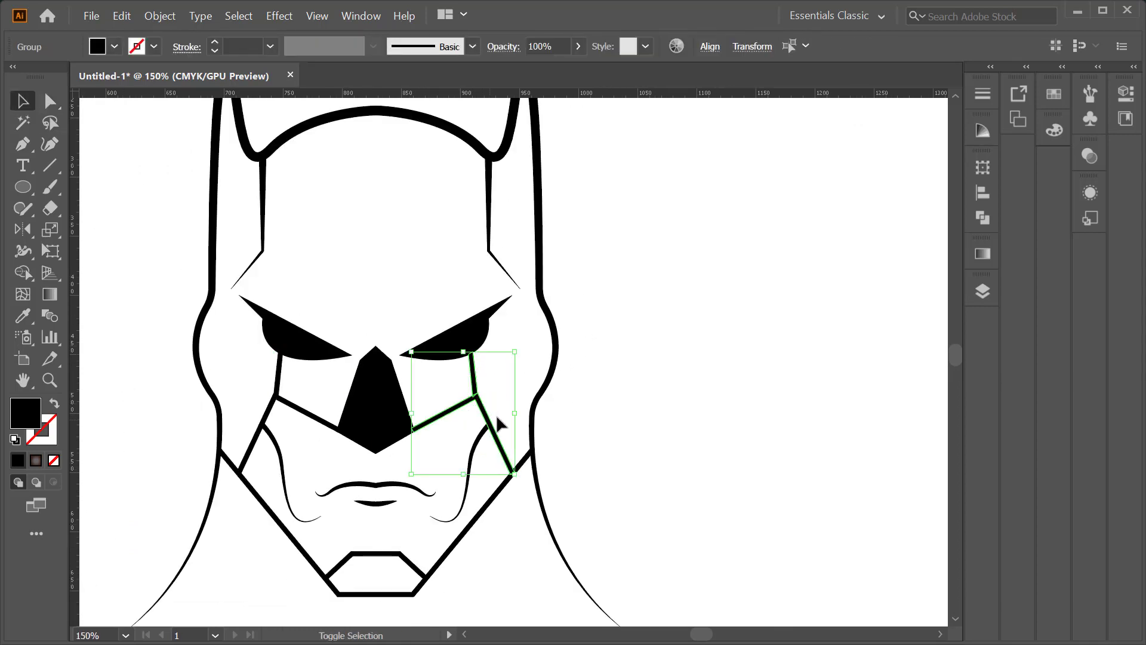
{"action": "left_click", "coordinate": [279, 380], "text": "shift"}
{"action": "left_click", "coordinate": [653, 353]}
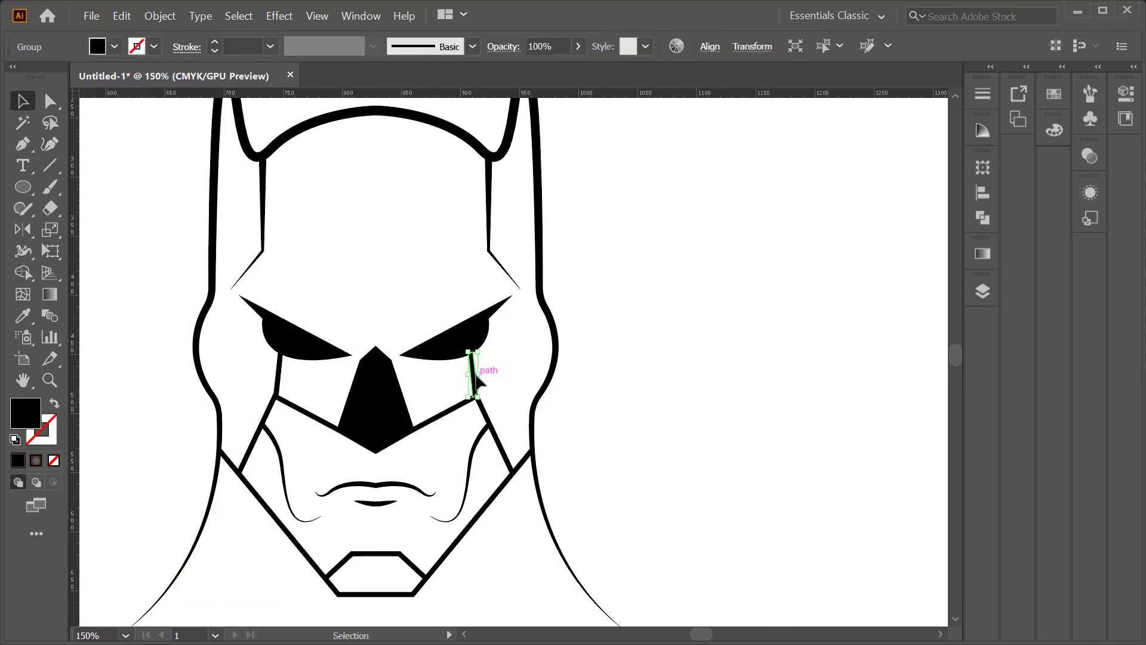
{"action": "left_click", "coordinate": [476, 379]}
{"action": "left_click", "coordinate": [983, 292]}
{"action": "left_click", "coordinate": [983, 217]}
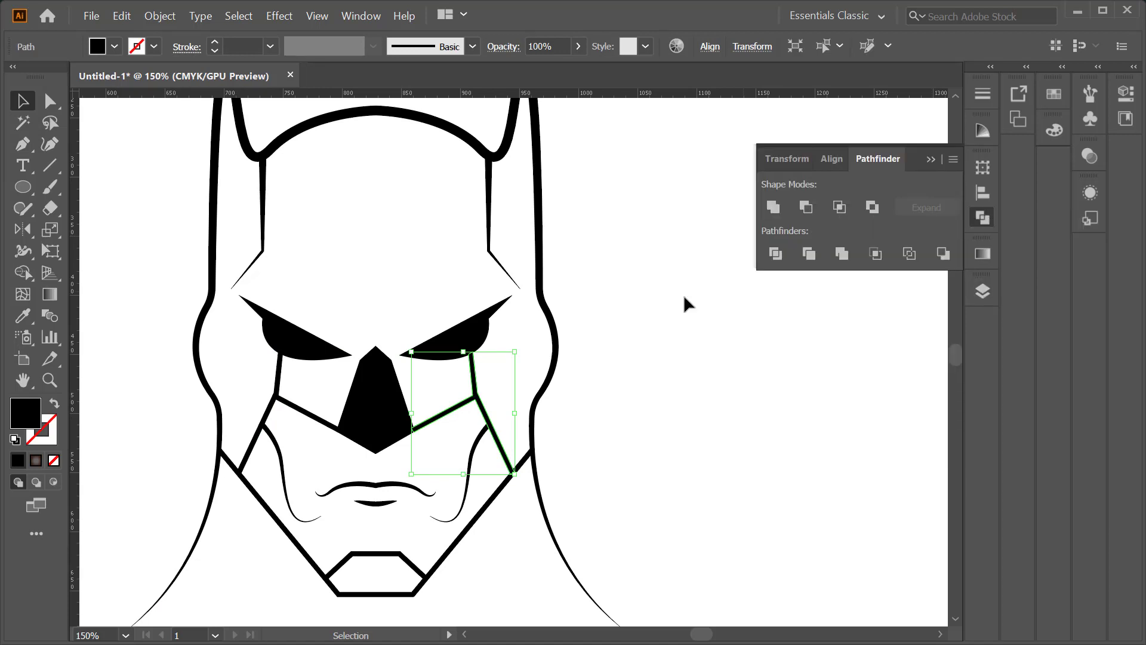
Step: Unite the right jaw line and right cheek line into one shape
{"action": "left_click", "coordinate": [280, 380]}
{"action": "left_click", "coordinate": [635, 394]}
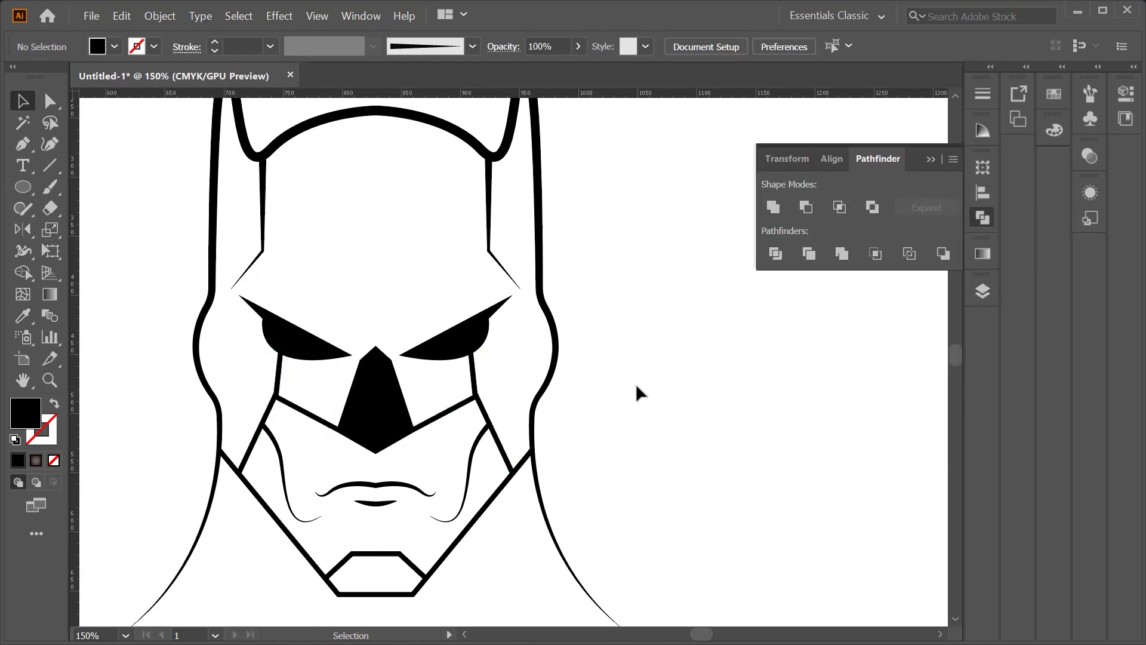
{"action": "left_click", "coordinate": [513, 471]}
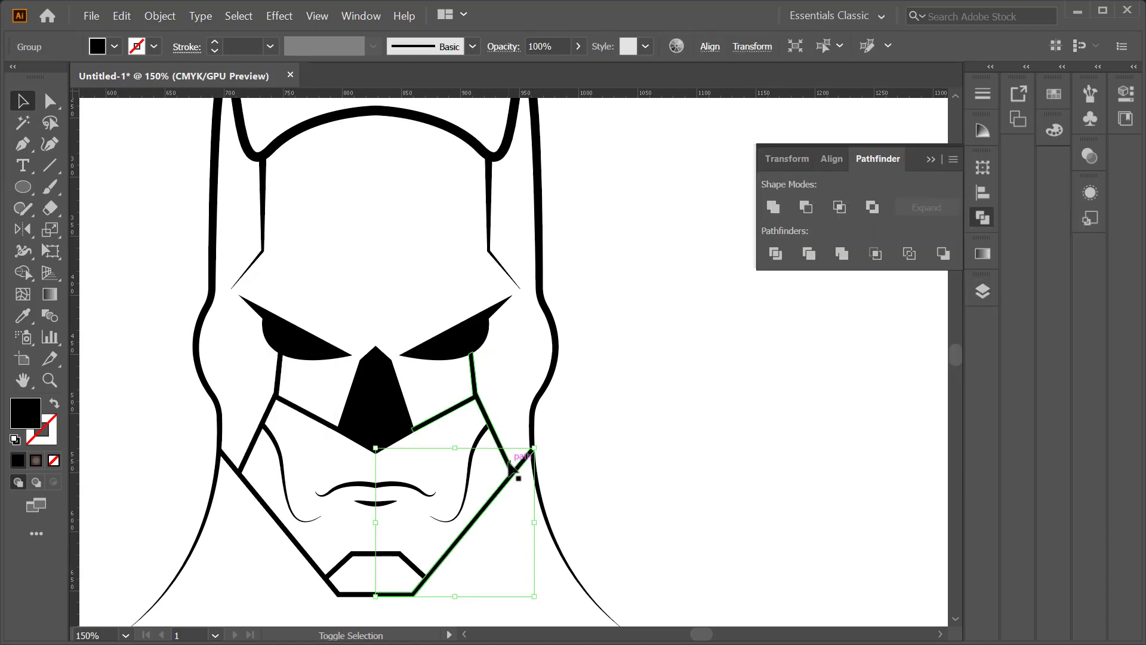
{"action": "left_click", "coordinate": [509, 463], "text": "shift"}
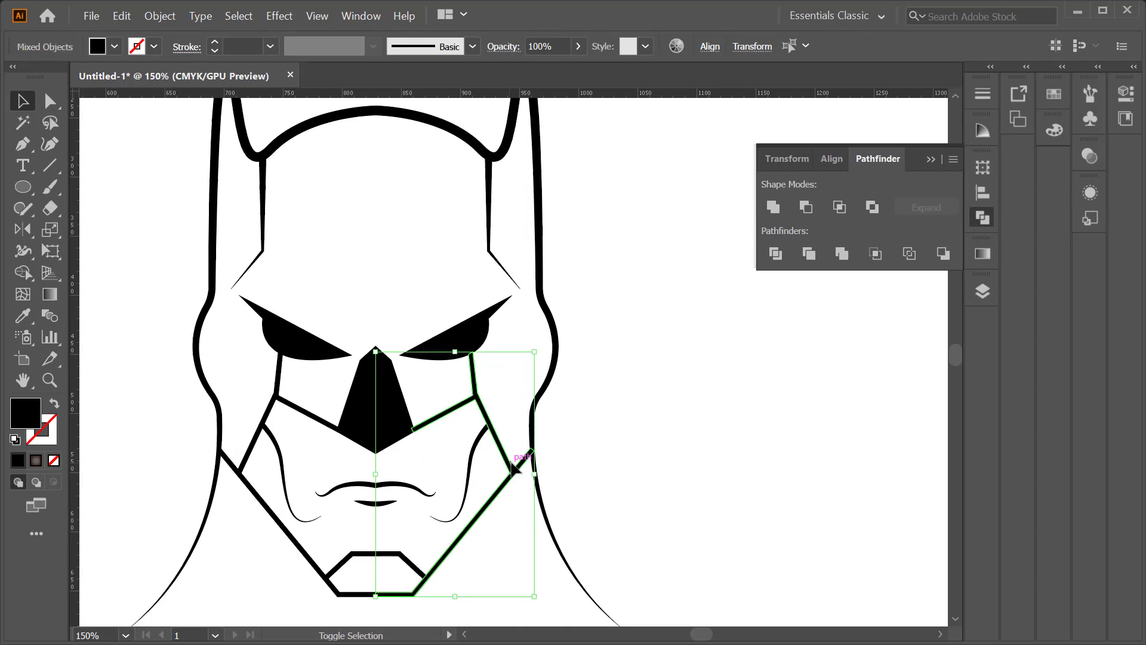
{"action": "left_click", "coordinate": [773, 206]}
{"action": "left_click", "coordinate": [587, 427]}
Step: Unite the left cheek line and left jaw line into one shape
{"action": "scroll", "coordinate": [568, 442], "scroll_direction": "down", "scroll_amount": 3}
{"action": "scroll", "coordinate": [513, 478], "scroll_direction": "left", "scroll_amount": 2}
{"action": "left_click", "coordinate": [270, 385]}
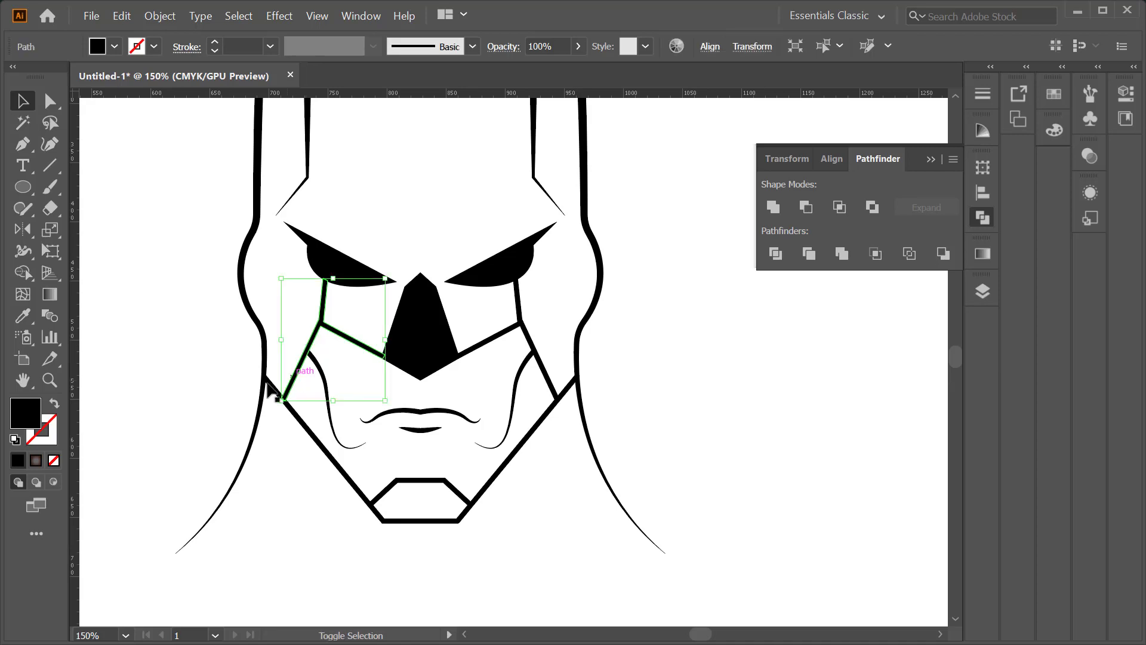
{"action": "left_click", "coordinate": [350, 464], "text": "shift"}
{"action": "left_click", "coordinate": [774, 206]}
{"action": "key", "text": "ctrl+shift+a"}
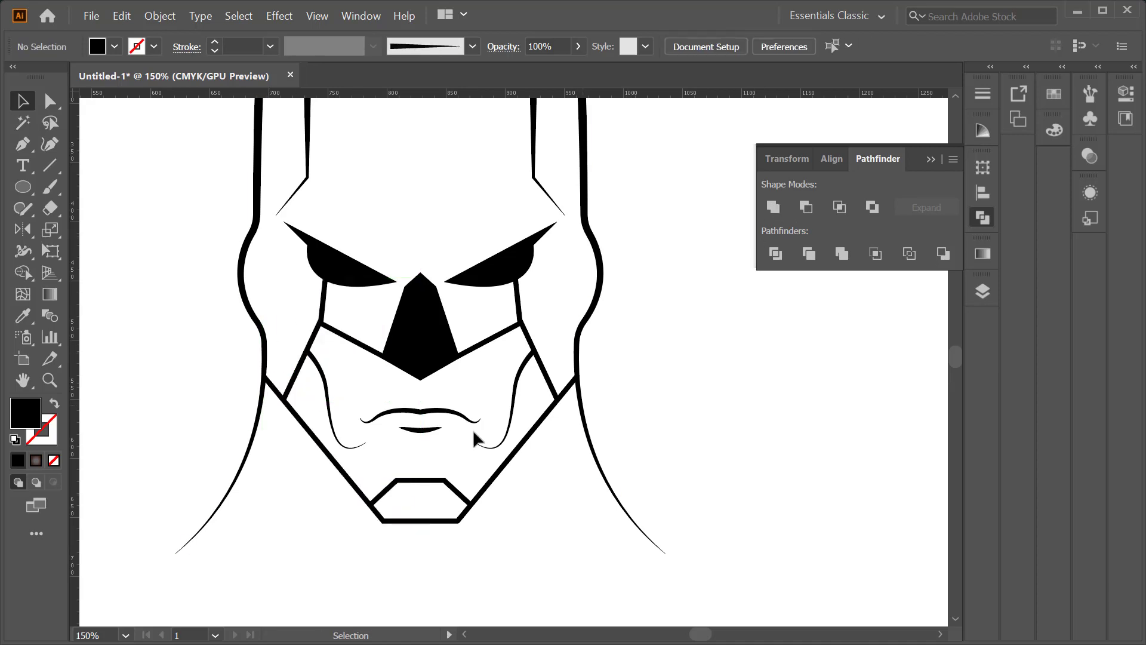
Step: Draw a vertical line rising from the nose's top point
{"action": "key", "text": "ctrl+minus"}
{"action": "key", "text": "ctrl+plus"}
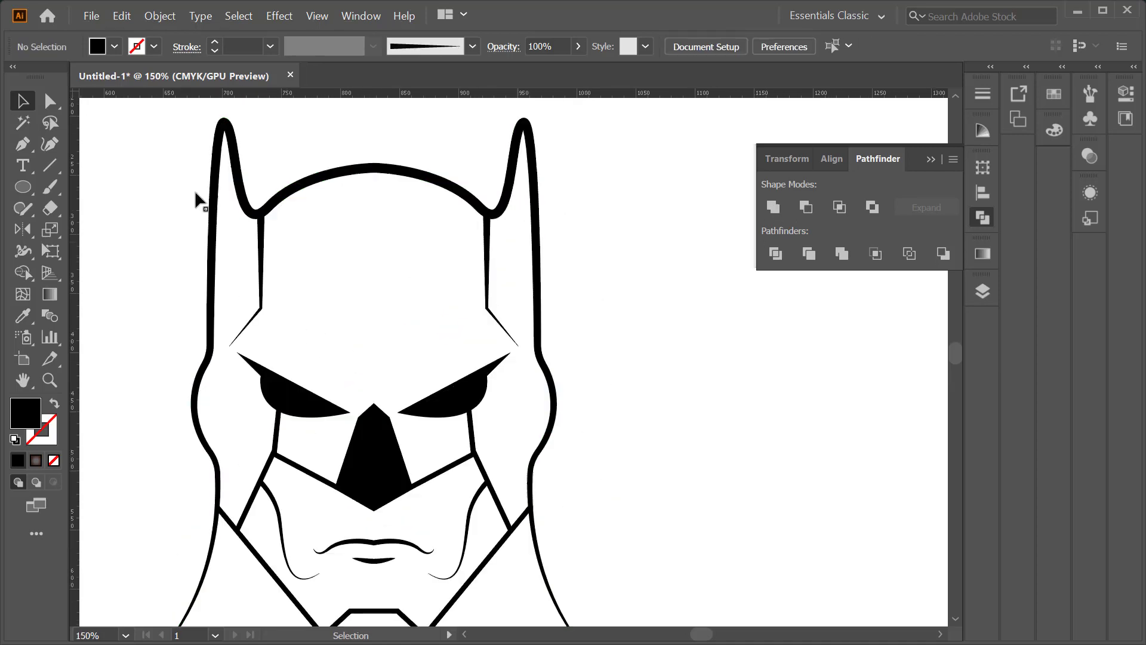
{"action": "key", "text": "ctrl+minus"}
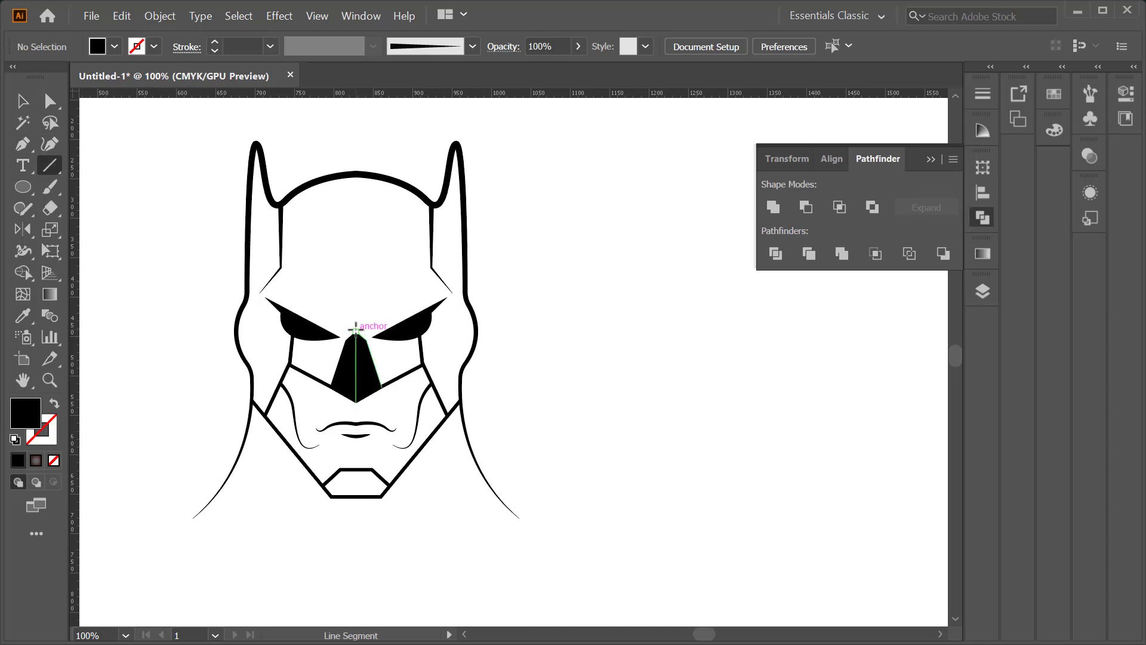
{"action": "left_click_drag", "start_coordinate": [355, 328], "coordinate": [356, 140]}
Step: Reset default white fill and black stroke, then extend the vertical line down through the face
{"action": "left_click", "coordinate": [15, 440]}
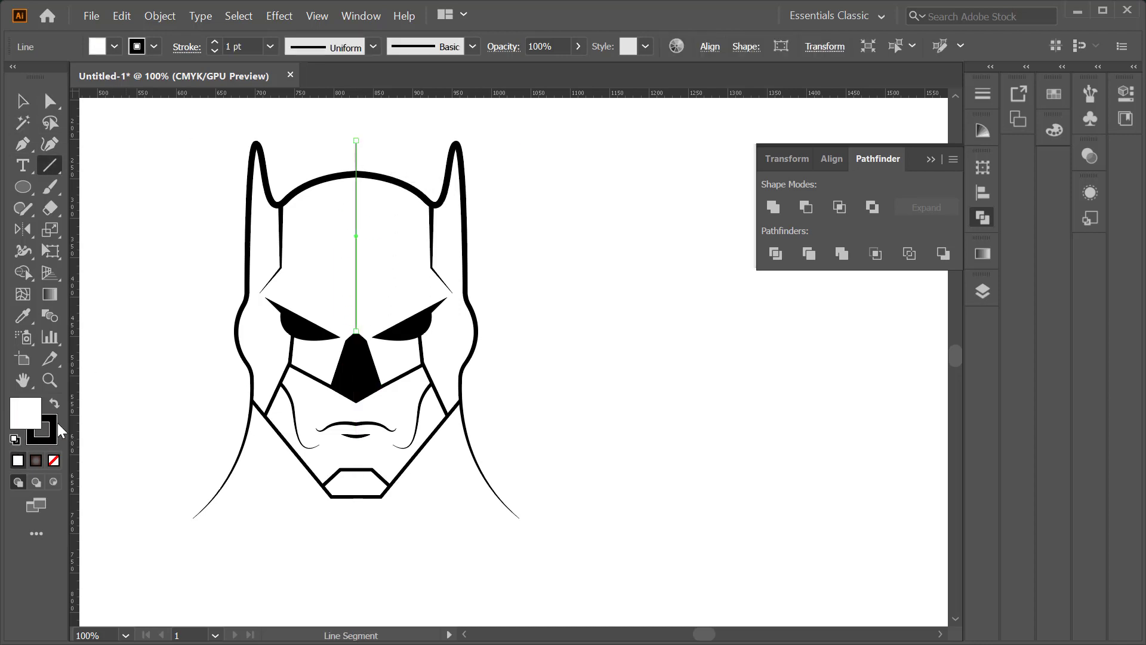
{"action": "left_click", "coordinate": [50, 102]}
{"action": "left_click_drag", "start_coordinate": [355, 331], "coordinate": [353, 511]}
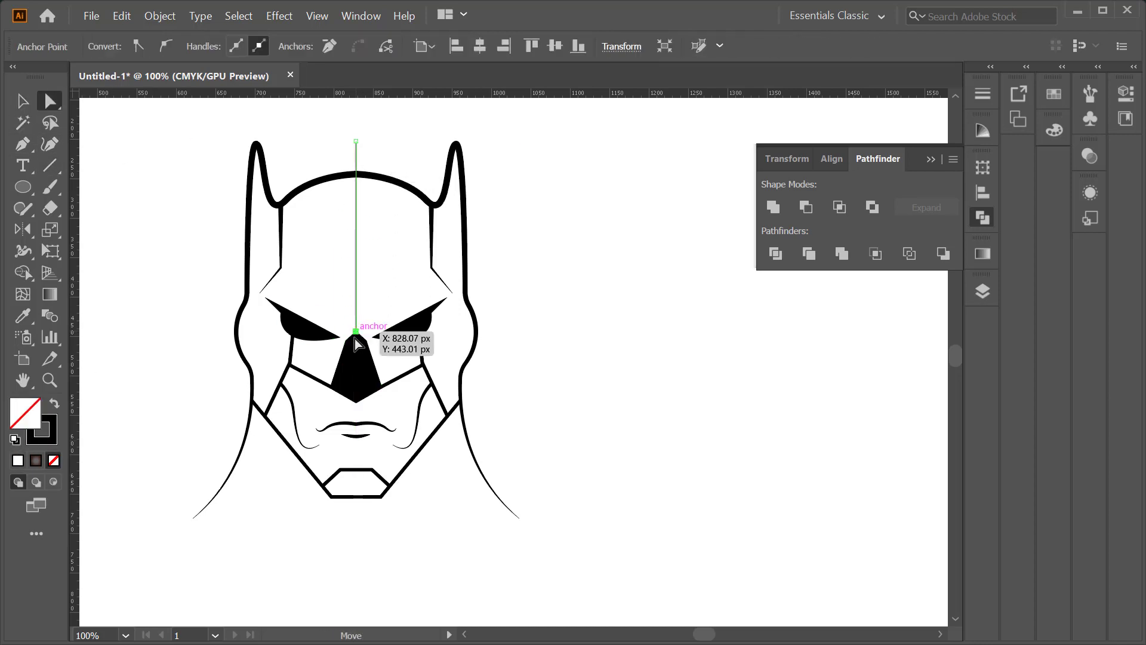
{"action": "key", "text": "v"}
{"action": "left_click", "coordinate": [202, 185]}
Step: Marquee-select the face and Shape Builder-merge the upper-left face regions
{"action": "left_click_drag", "start_coordinate": [181, 120], "coordinate": [548, 575]}
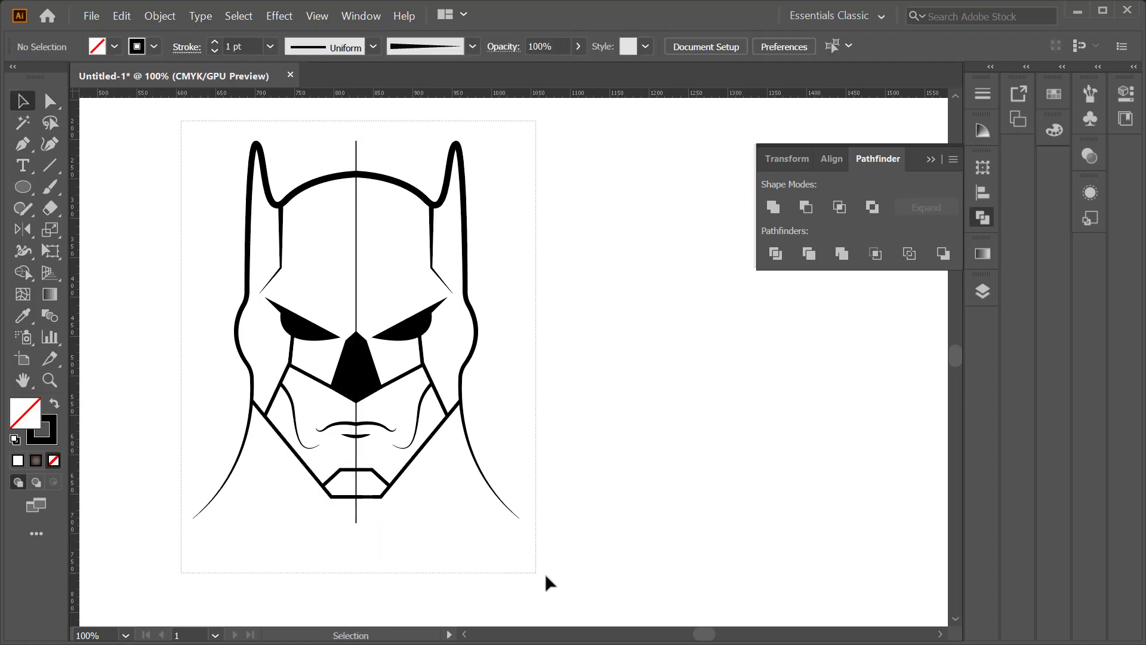
{"action": "left_click", "coordinate": [23, 272]}
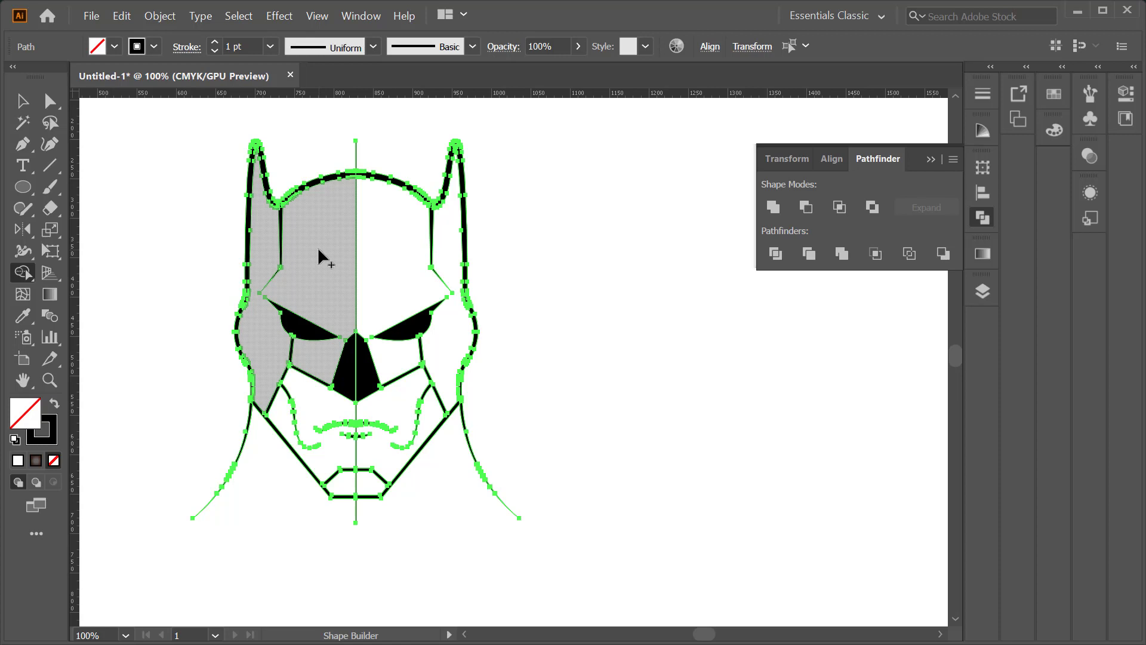
{"action": "left_click", "coordinate": [315, 407]}
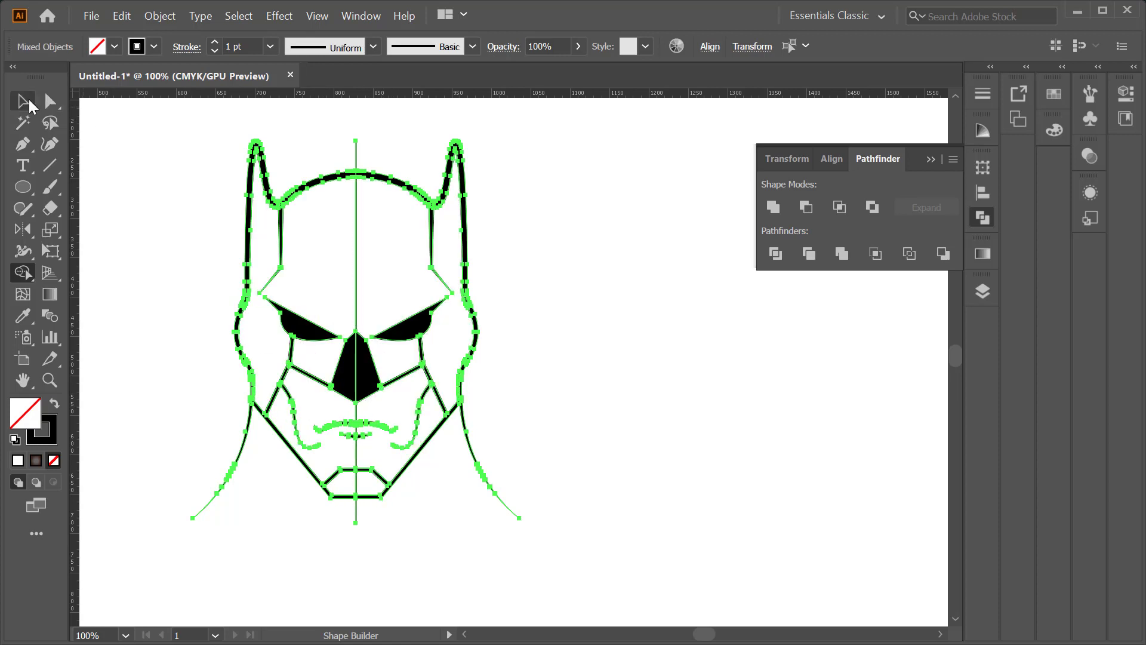
{"action": "left_click", "coordinate": [23, 102]}
{"action": "left_click", "coordinate": [170, 171]}
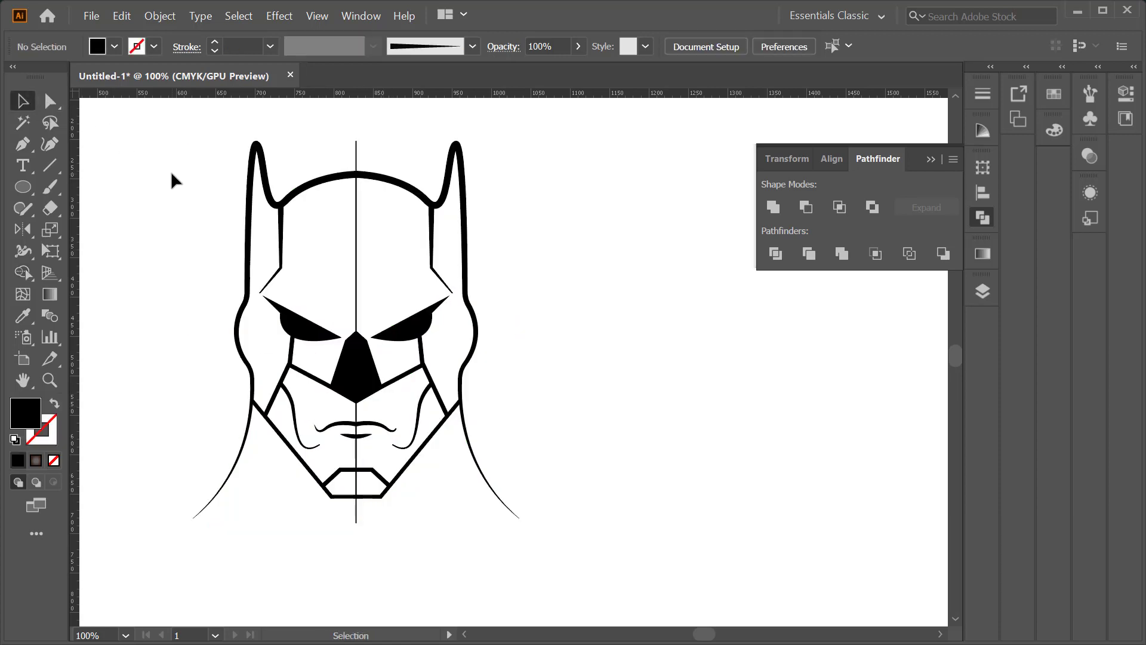
Step: Reselect the artwork, reapply Shape Builder, then inspect the merged left-half shape
{"action": "left_click_drag", "start_coordinate": [222, 124], "coordinate": [533, 537]}
{"action": "left_click", "coordinate": [22, 272]}
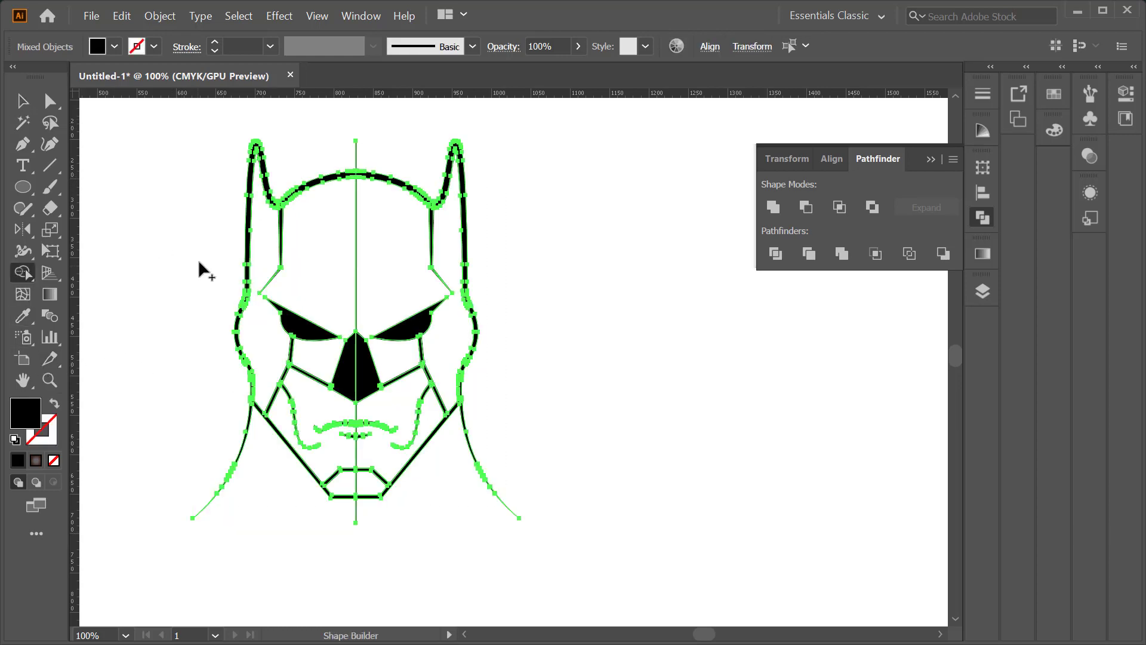
{"action": "left_click", "coordinate": [24, 103]}
{"action": "left_click", "coordinate": [180, 222]}
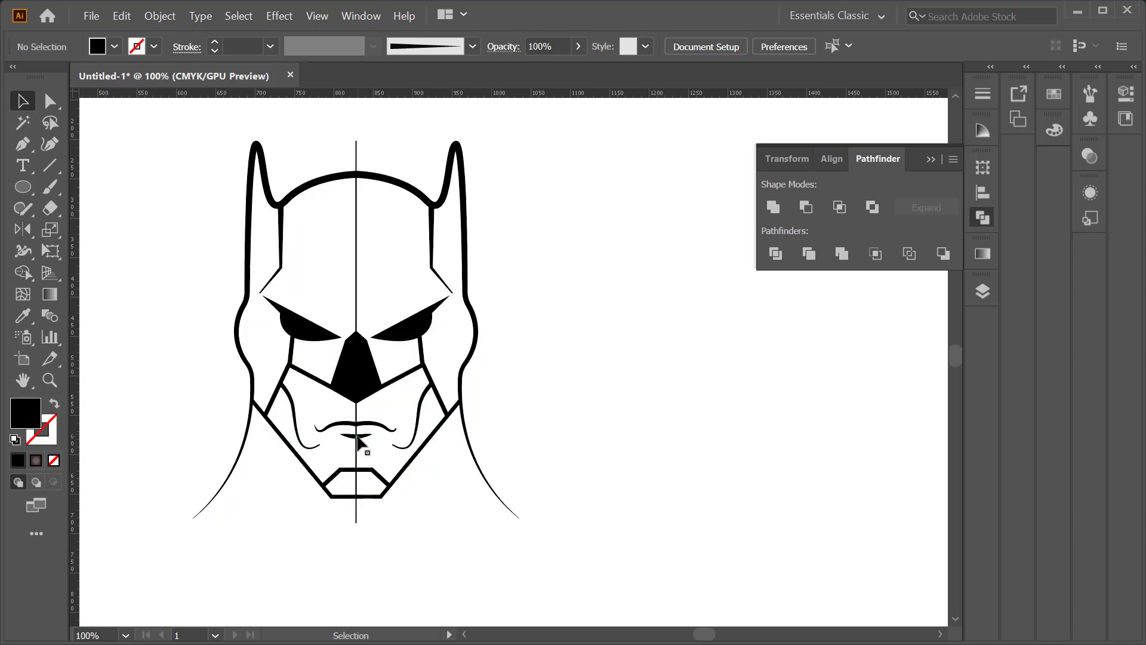
{"action": "left_click", "coordinate": [357, 160]}
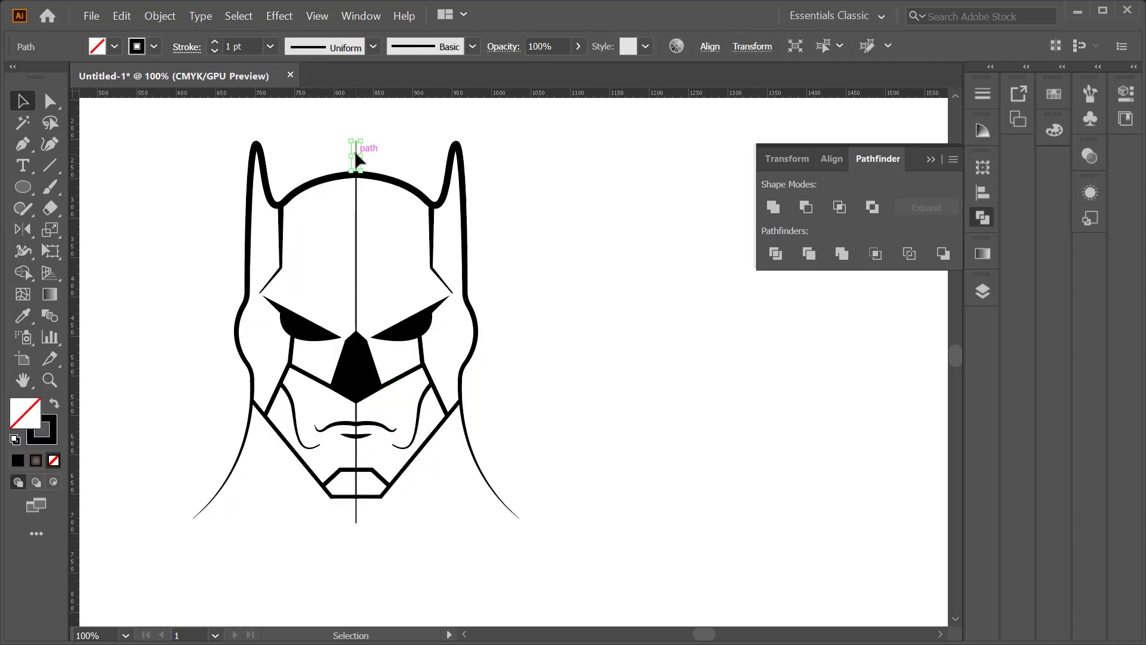
{"action": "left_click", "coordinate": [357, 210]}
{"action": "left_click", "coordinate": [416, 506]}
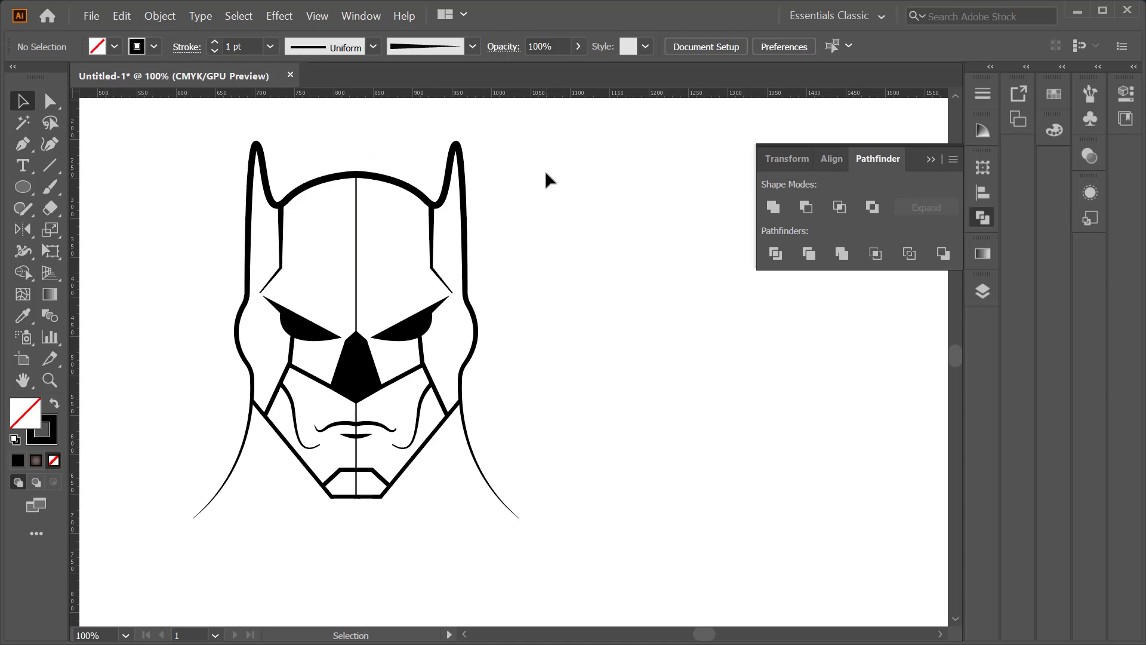
Step: Select the upper and lower left face shapes and eyedropper the dark brown swatch onto them
{"action": "scroll", "coordinate": [362, 206], "scroll_direction": "up", "scroll_amount": 2}
{"action": "scroll", "coordinate": [388, 215], "scroll_direction": "down", "scroll_amount": 3}
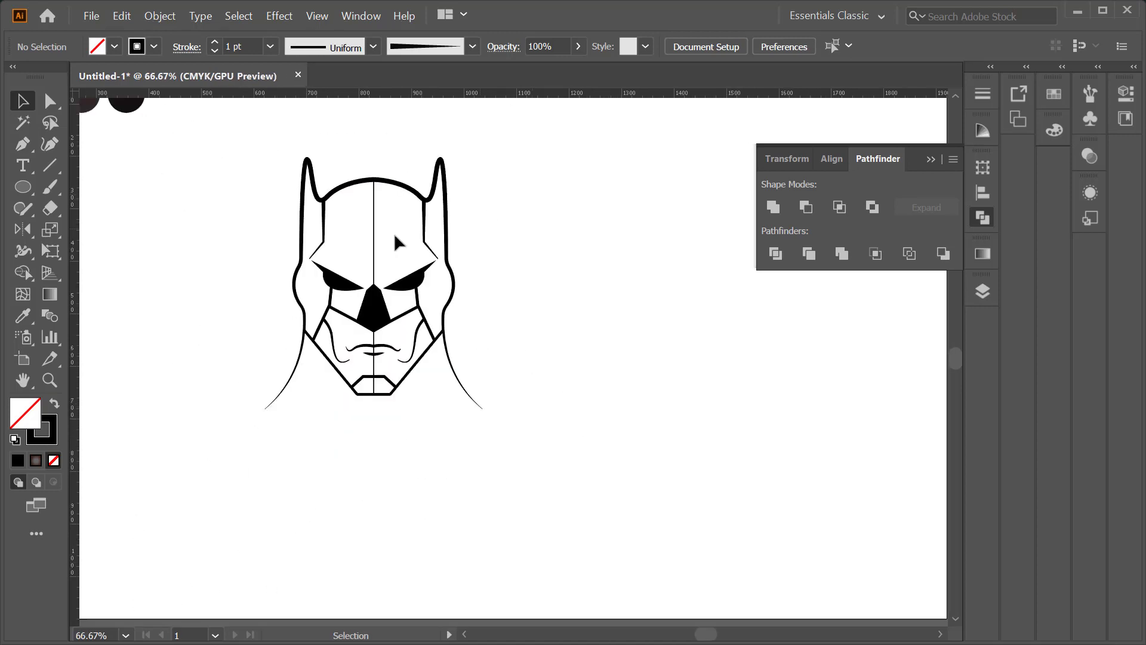
{"action": "left_click", "coordinate": [372, 210]}
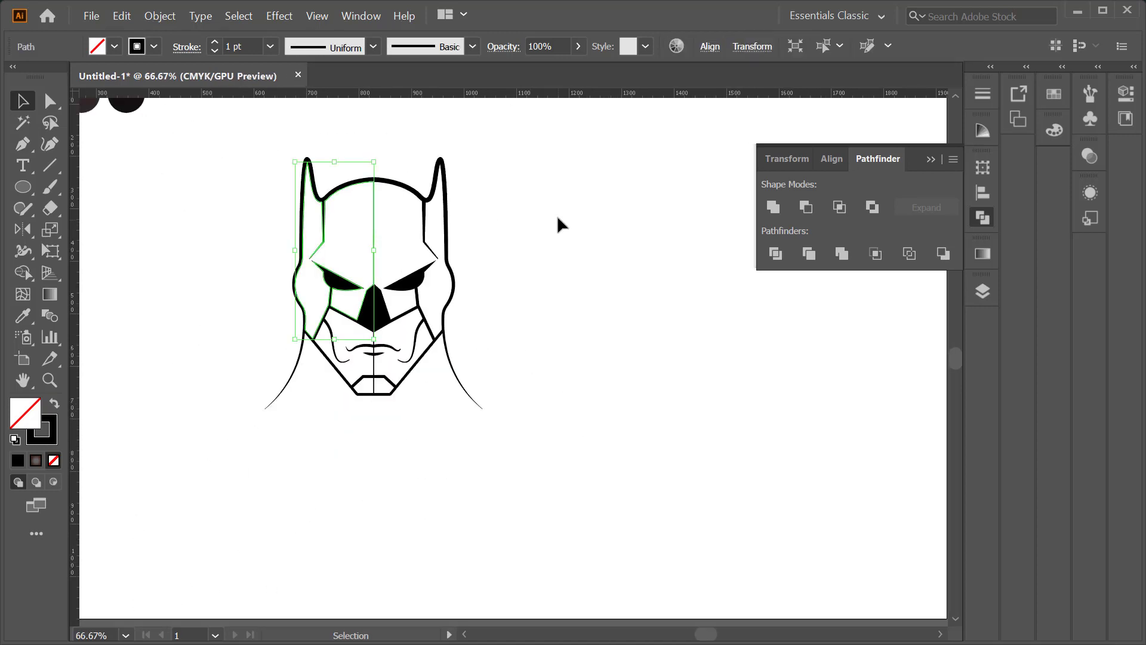
{"action": "left_click", "coordinate": [525, 379]}
{"action": "scroll", "coordinate": [404, 255], "scroll_direction": "up", "scroll_amount": 2}
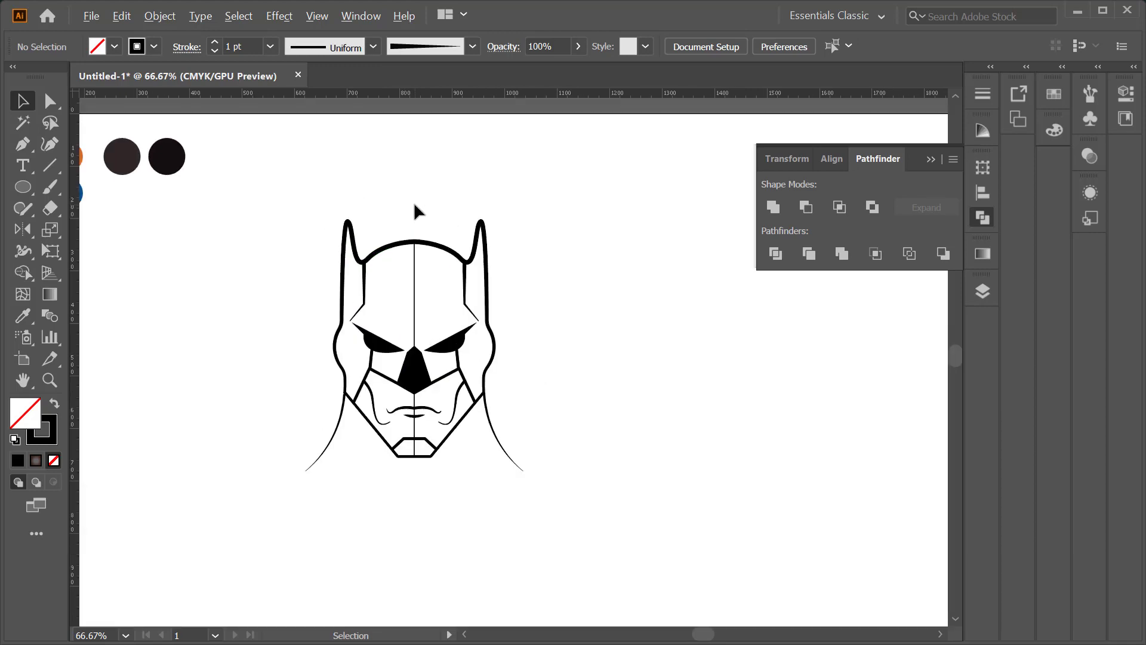
{"action": "left_click", "coordinate": [402, 242]}
{"action": "left_click", "coordinate": [389, 358], "text": "shift"}
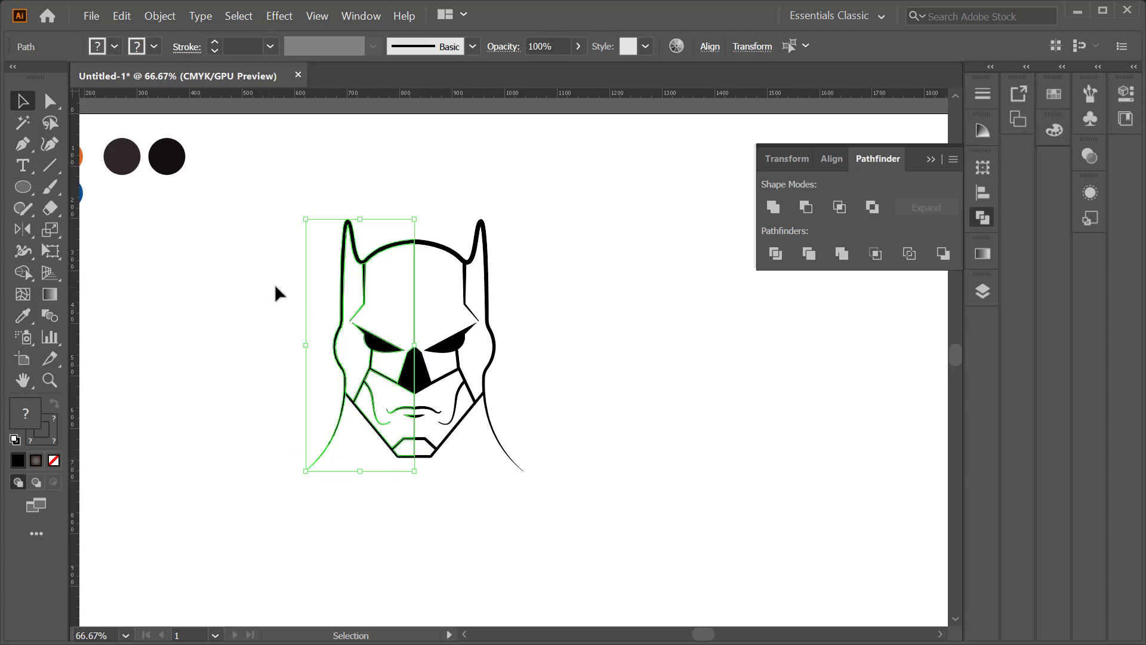
{"action": "key", "text": "ctrl+minus"}
{"action": "key", "text": "i"}
{"action": "left_click", "coordinate": [236, 175]}
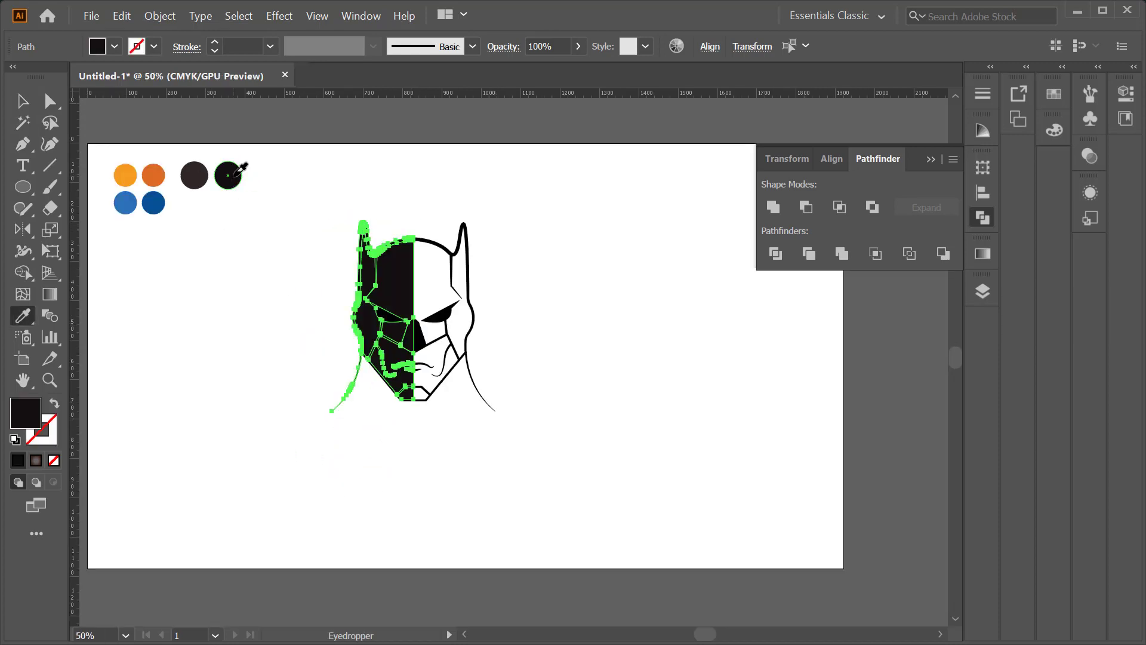
{"action": "left_click", "coordinate": [194, 175]}
Step: Fill the upper left face near-black and the left eye dark brown
{"action": "key", "text": "v"}
{"action": "left_click", "coordinate": [145, 270]}
{"action": "key", "text": "ctrl+plus"}
{"action": "left_click", "coordinate": [406, 280]}
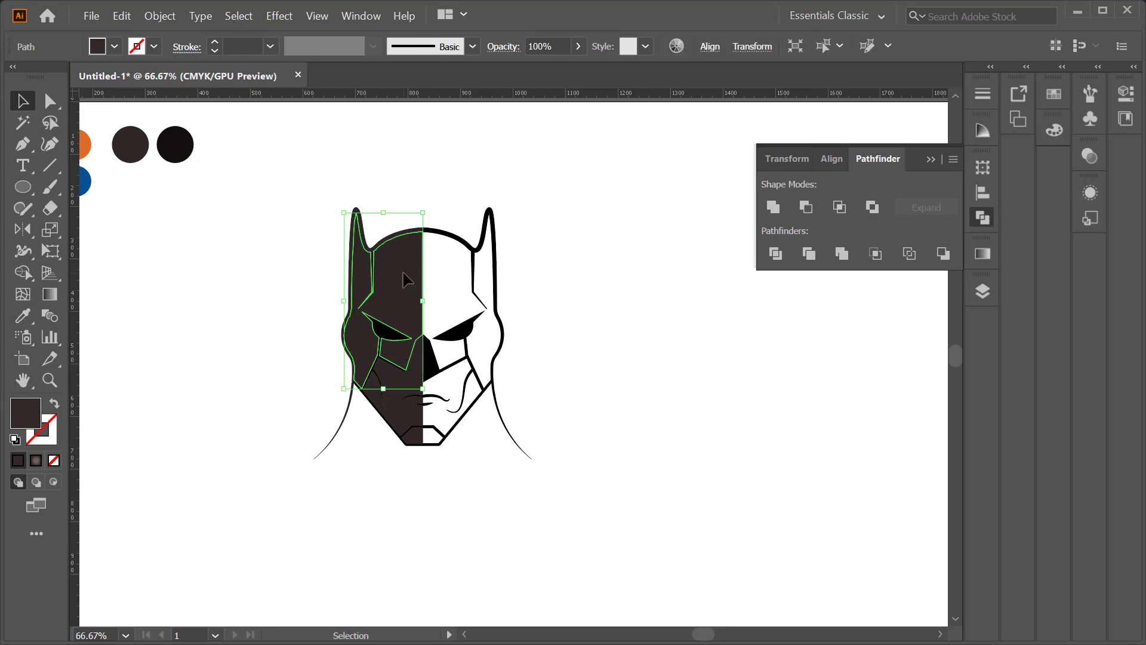
{"action": "key", "text": "i"}
{"action": "left_click", "coordinate": [186, 141]}
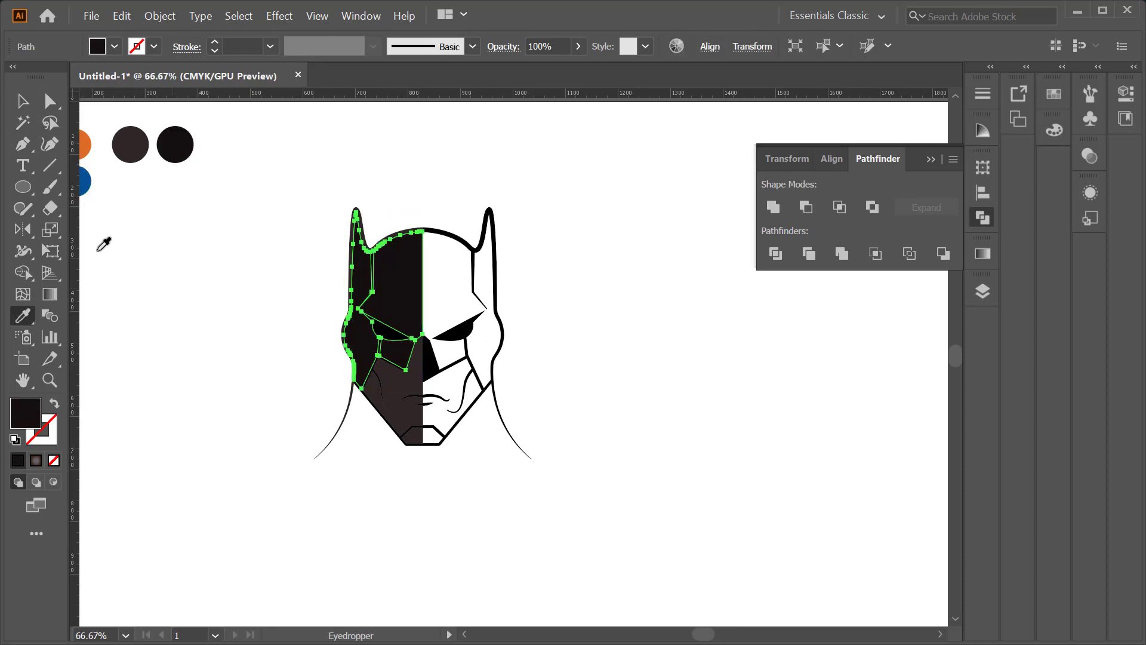
{"action": "key", "text": "v"}
{"action": "left_click", "coordinate": [385, 327]}
{"action": "key", "text": "i"}
{"action": "left_click", "coordinate": [140, 143]}
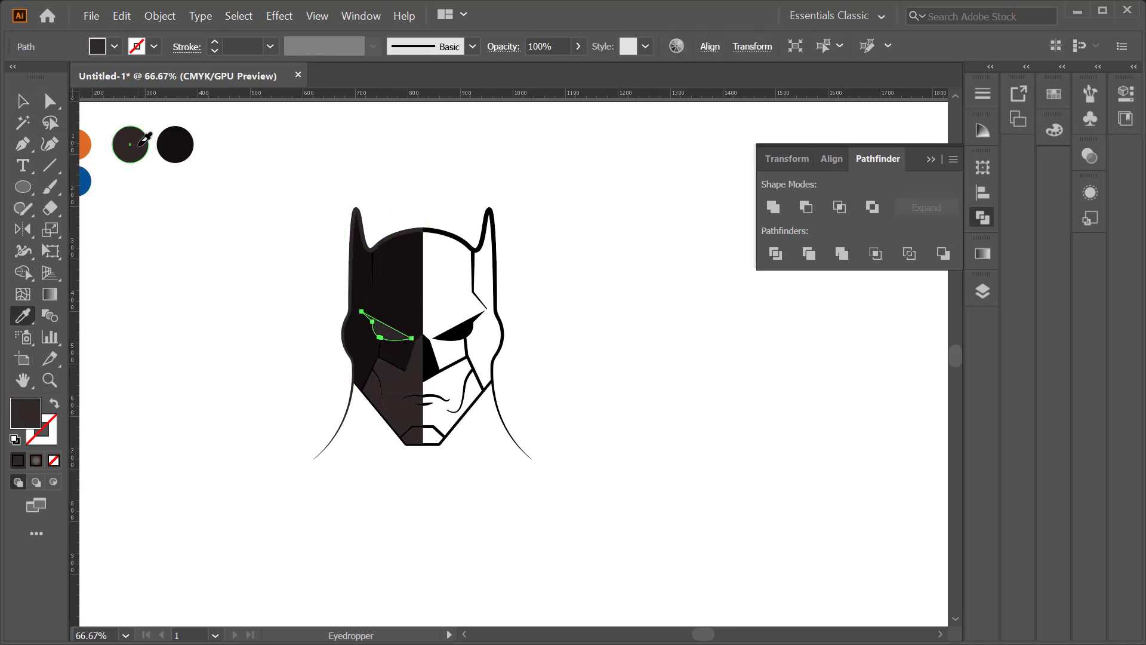
{"action": "key", "text": "v"}
{"action": "left_click", "coordinate": [220, 327]}
Step: Recolour the left crack, cheek and lip lines with the face brown
{"action": "scroll", "coordinate": [381, 354], "scroll_direction": "up", "scroll_amount": 3}
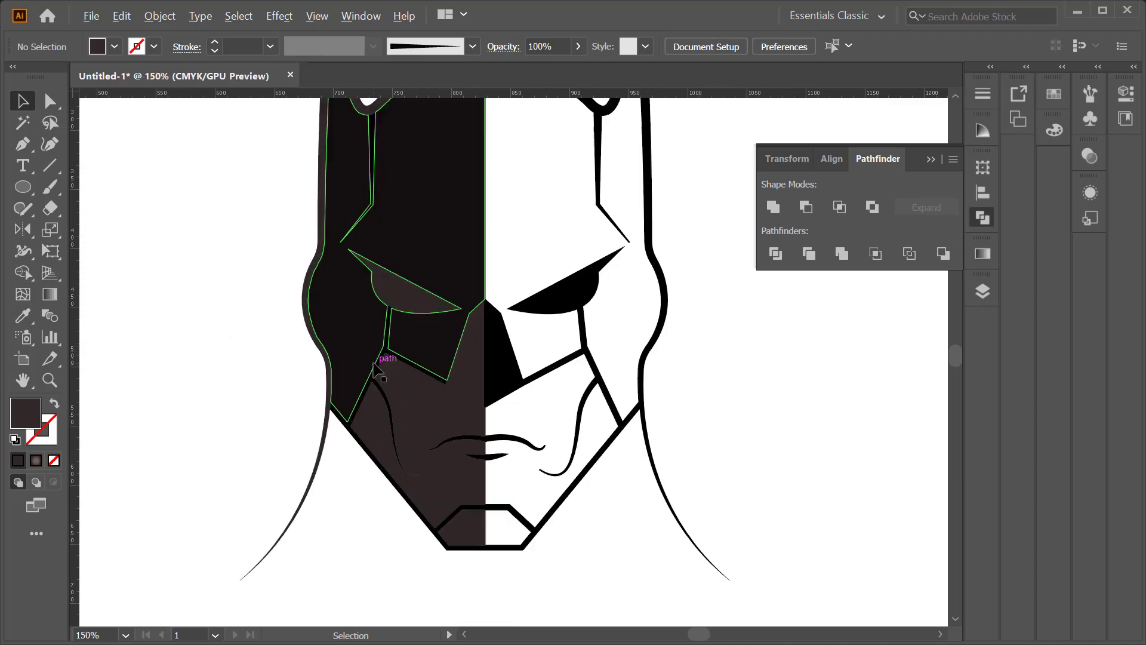
{"action": "scroll", "coordinate": [379, 364], "scroll_direction": "up", "scroll_amount": 3}
{"action": "left_click", "coordinate": [379, 395]}
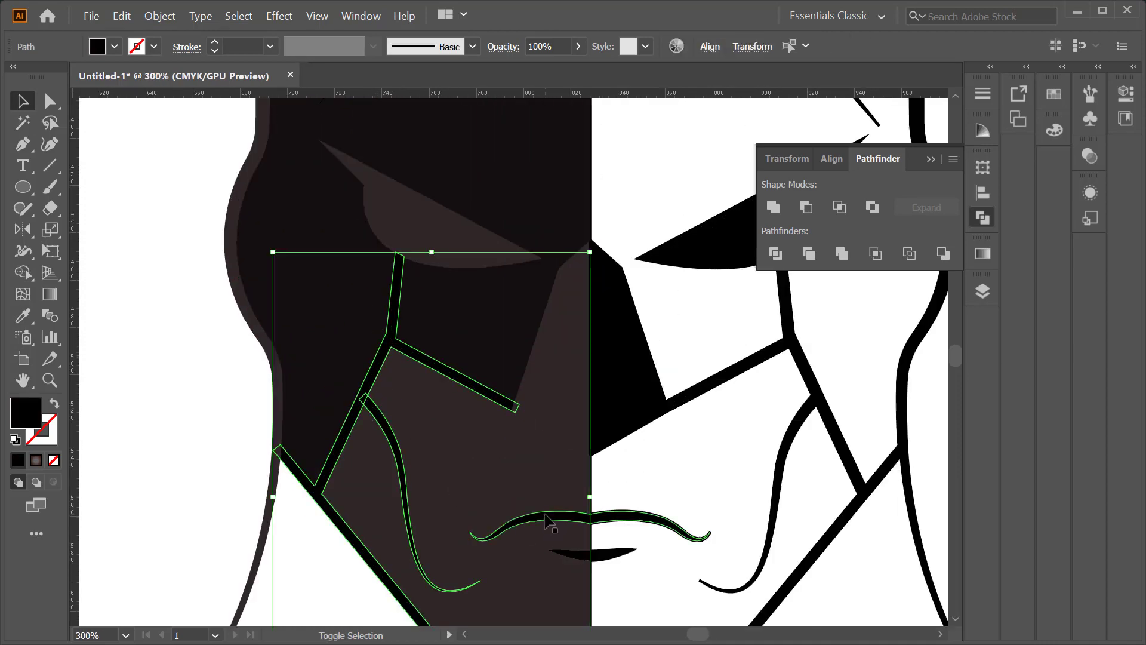
{"action": "left_click", "coordinate": [546, 522], "text": "shift"}
{"action": "key", "text": "i"}
{"action": "left_click", "coordinate": [441, 226]}
{"action": "key", "text": "ctrl+1"}
{"action": "key", "text": "v"}
{"action": "left_click", "coordinate": [270, 328]}
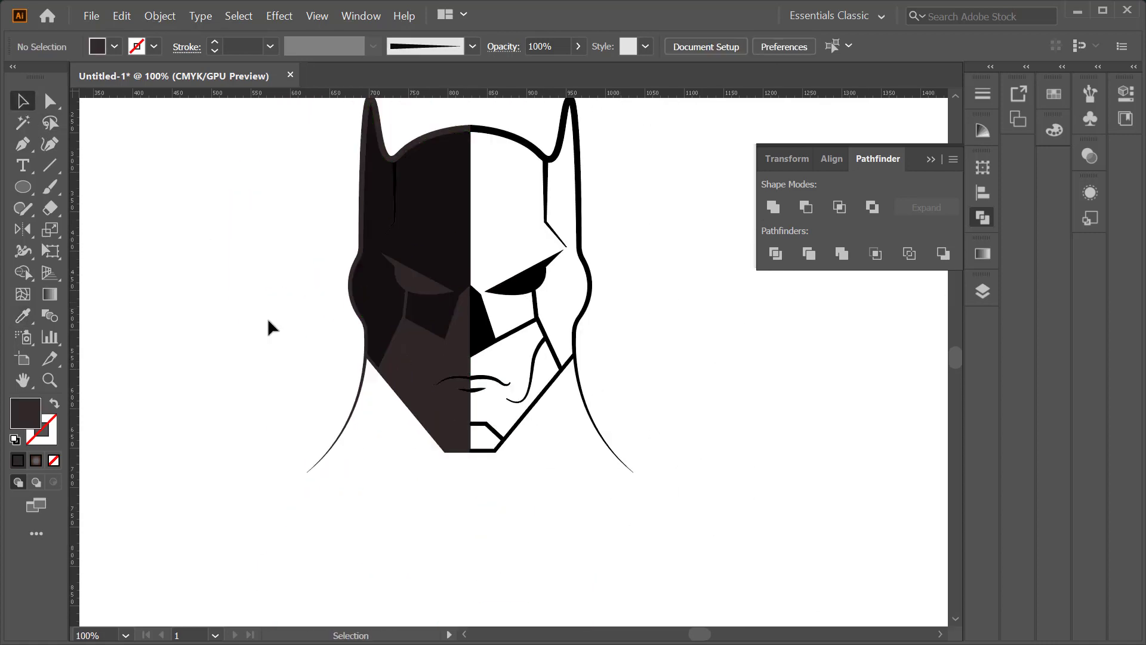
Step: Fill the lower-left cheek with the darker face colour and select the right lower face
{"action": "left_click", "coordinate": [418, 370]}
{"action": "key", "text": "i"}
{"action": "left_click", "coordinate": [430, 227]}
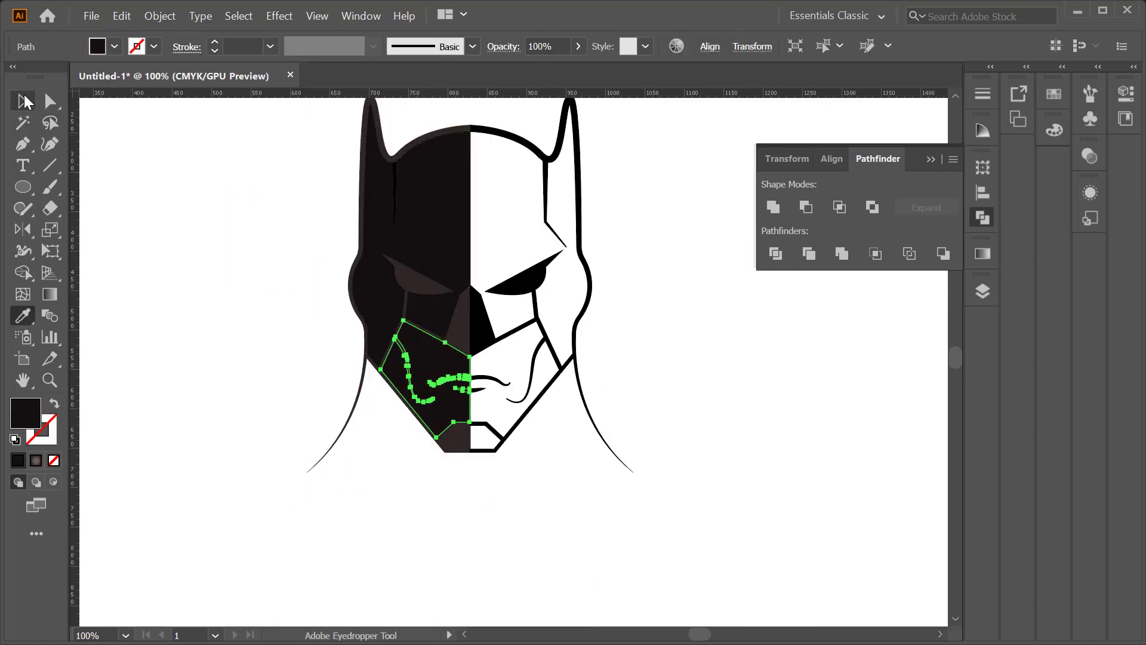
{"action": "left_click", "coordinate": [24, 101]}
{"action": "key", "text": "ctrl+shift+a"}
{"action": "key", "text": "ctrl+plus"}
{"action": "key", "text": "ctrl+plus"}
{"action": "key", "text": "ctrl+plus"}
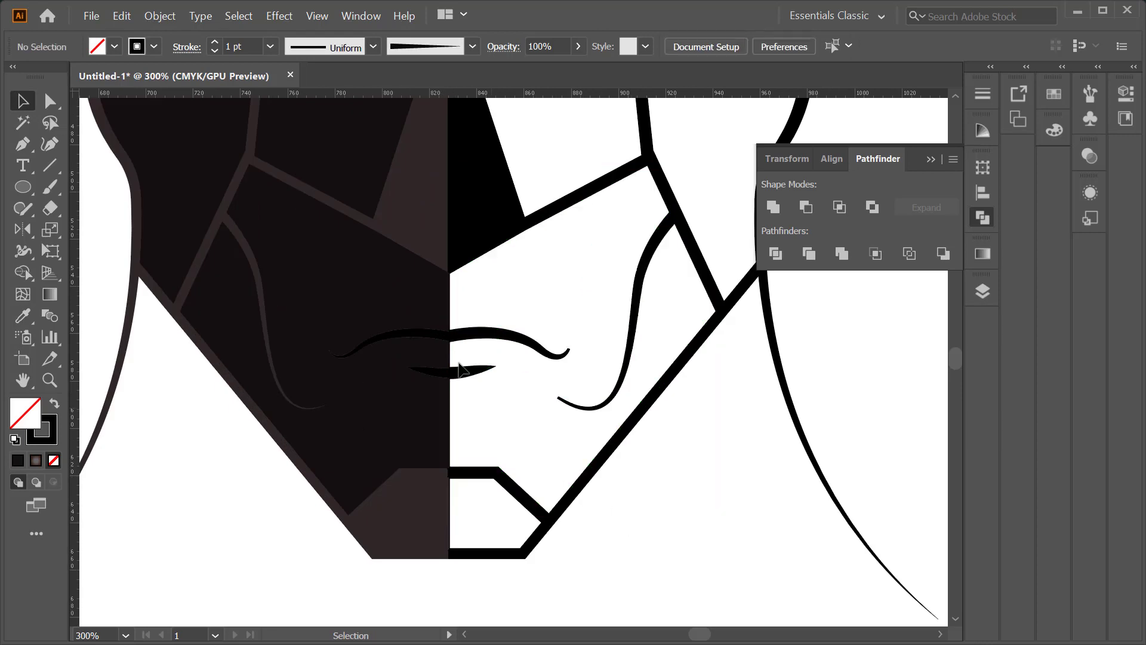
{"action": "left_click", "coordinate": [452, 338]}
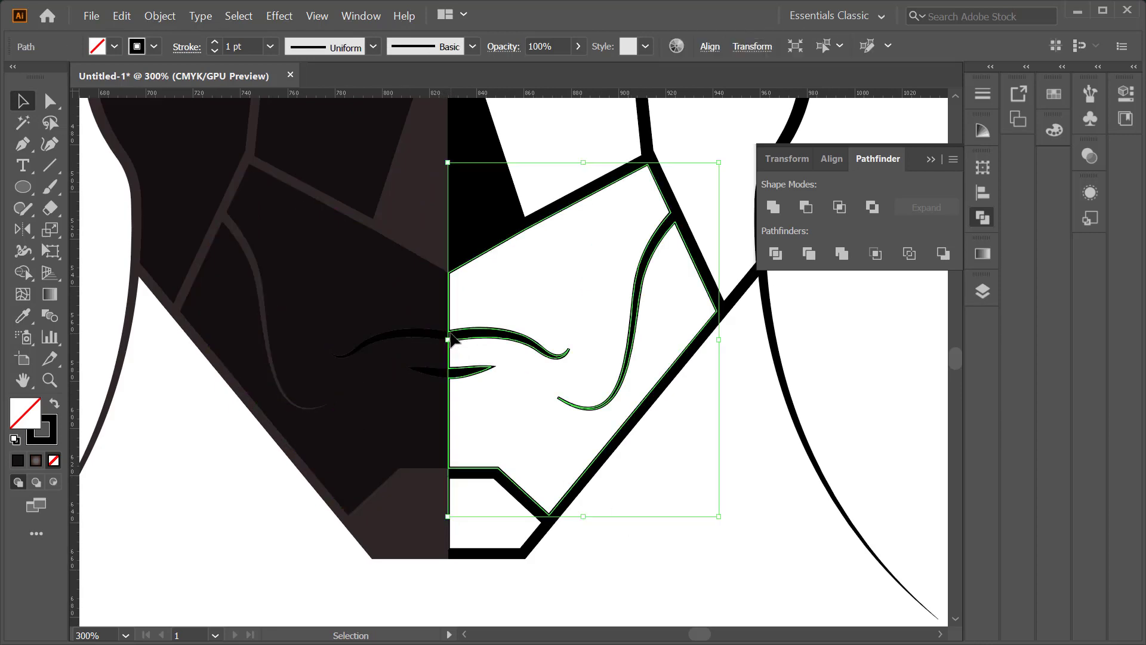
Step: Draw a vertical centre line from the nose to the chin and select the lower face paths
{"action": "left_click", "coordinate": [49, 165]}
{"action": "left_click_drag", "start_coordinate": [449, 562], "coordinate": [449, 240]}
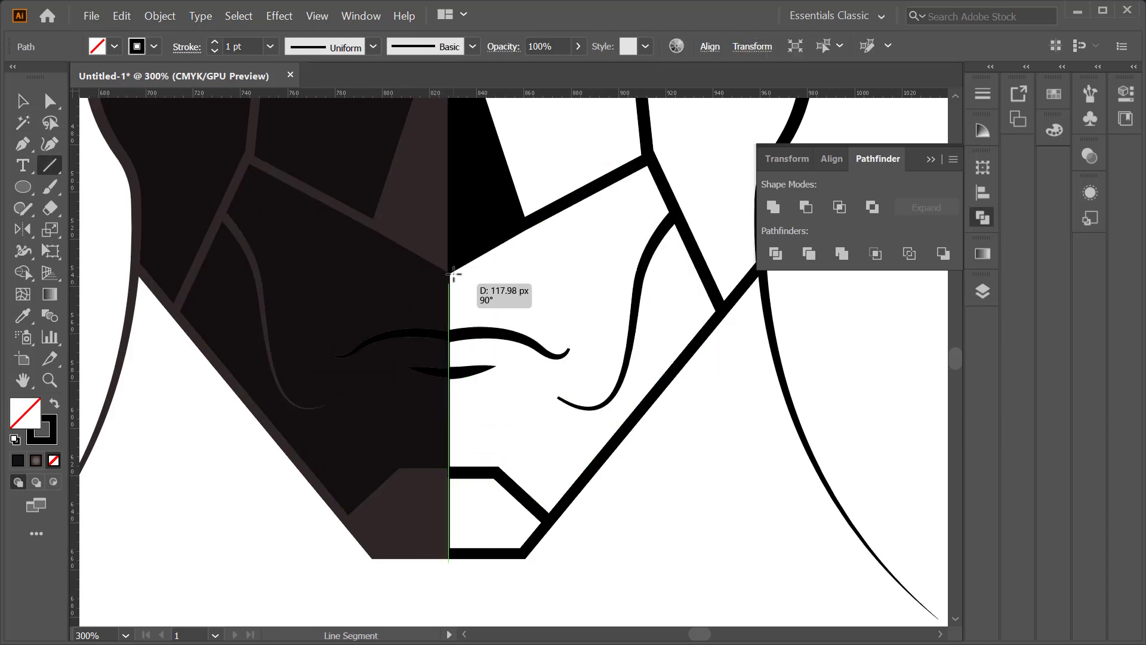
{"action": "key", "text": "v"}
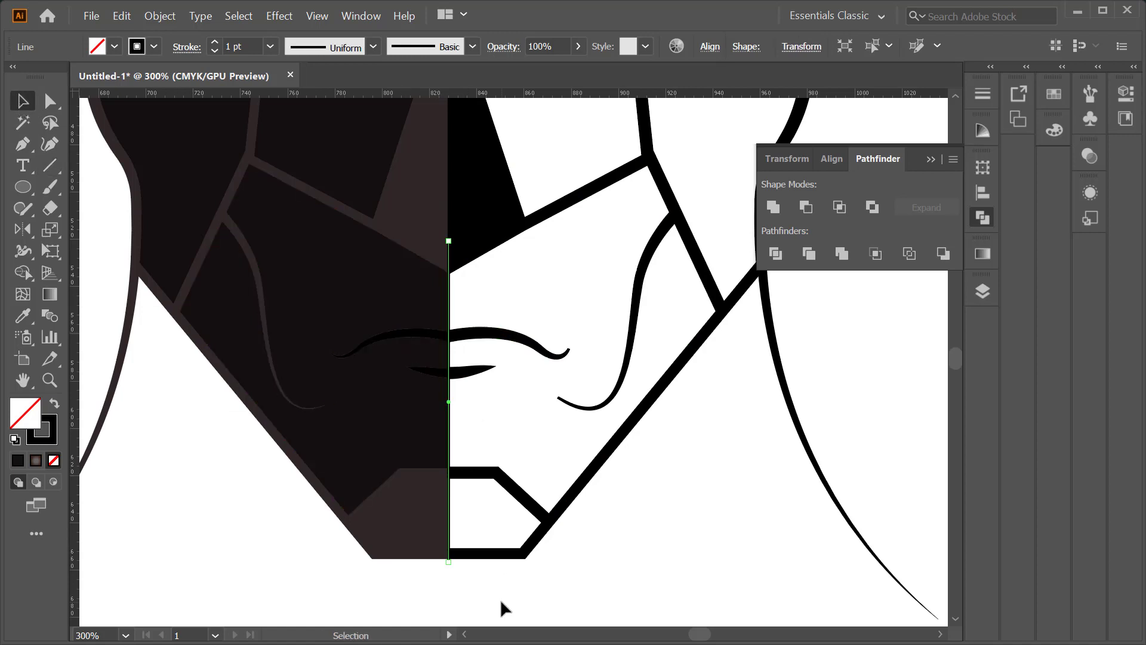
{"action": "left_click_drag", "start_coordinate": [500, 599], "coordinate": [322, 306]}
Step: Shape Builder-merge the left face region with the moustache pieces, undoing an accidental delete
{"action": "left_click", "coordinate": [22, 272]}
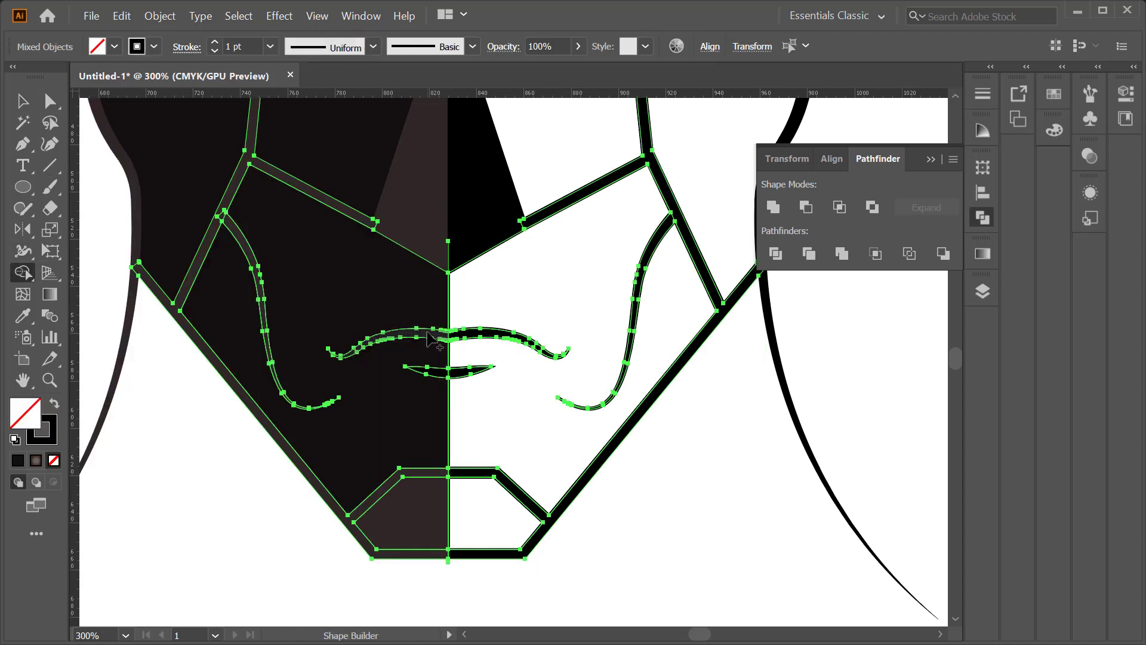
{"action": "left_click_drag", "start_coordinate": [394, 335], "coordinate": [427, 370]}
{"action": "key", "text": "v"}
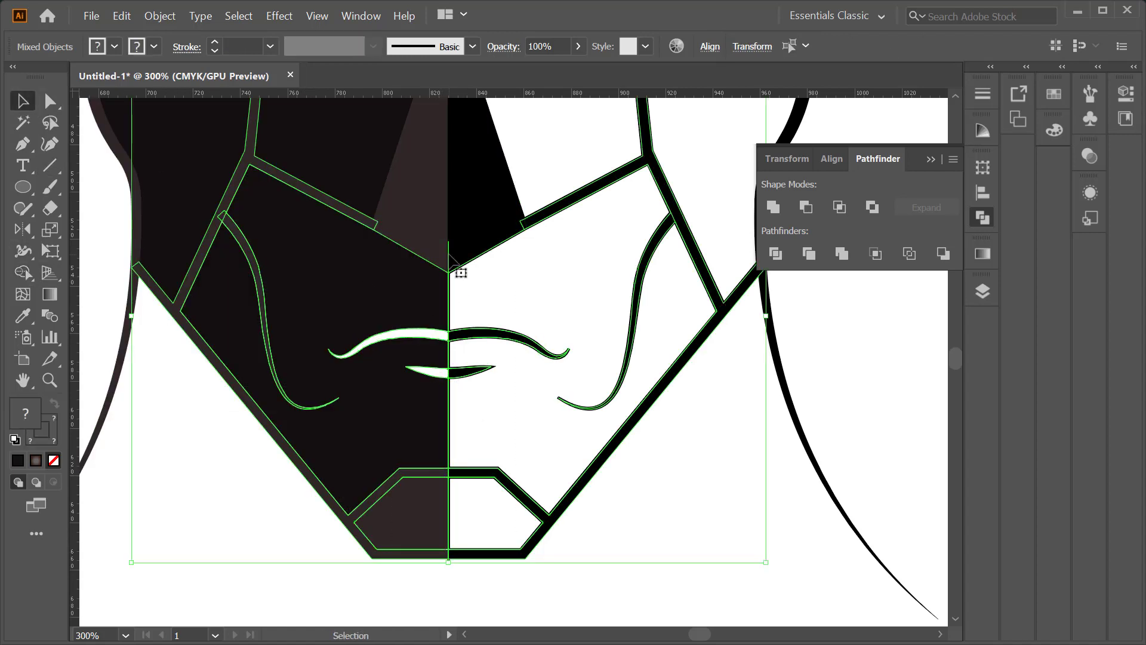
{"action": "key", "text": "Delete"}
{"action": "key", "text": "ctrl+z"}
{"action": "scroll", "coordinate": [521, 435], "scroll_direction": "down", "scroll_amount": 3}
{"action": "scroll", "coordinate": [453, 264], "scroll_direction": "down", "scroll_amount": 2}
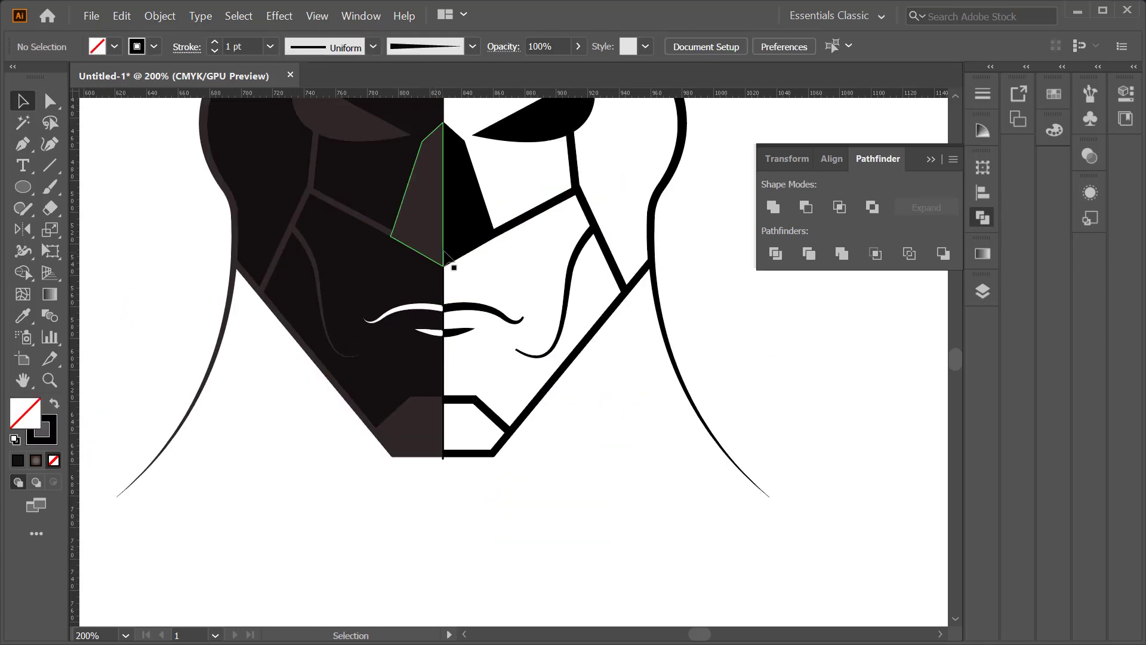
{"action": "scroll", "coordinate": [449, 256], "scroll_direction": "up", "scroll_amount": 8}
Step: Fill the white left moustache and mouth curves with the dark mask colour
{"action": "scroll", "coordinate": [449, 256], "scroll_direction": "down", "scroll_amount": 5}
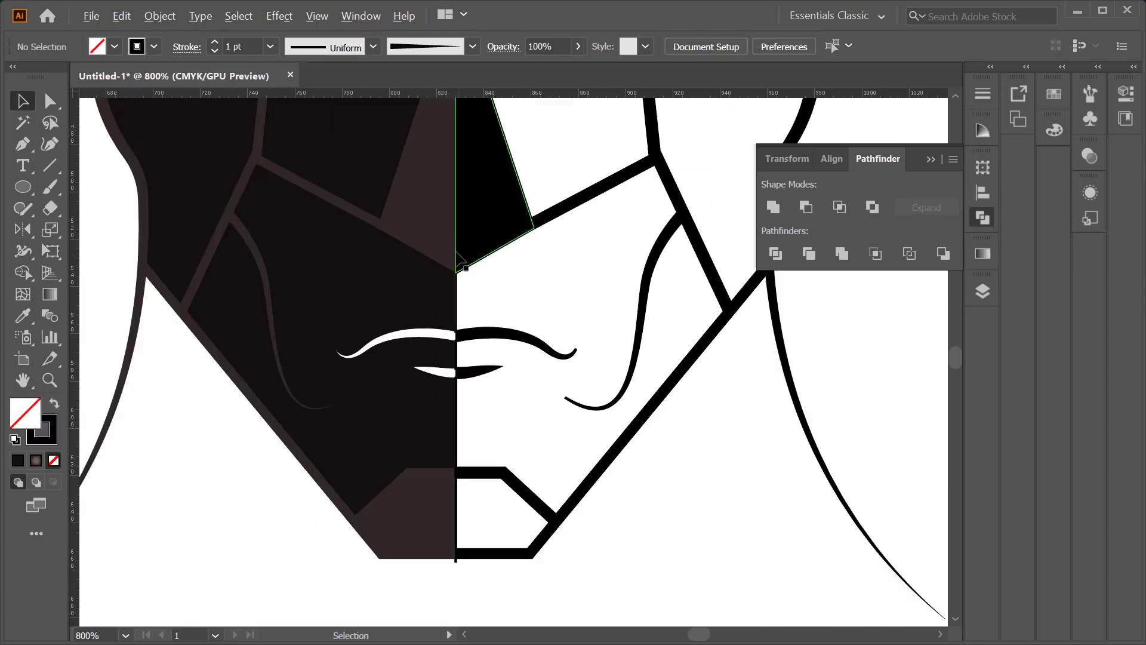
{"action": "left_click", "coordinate": [454, 404]}
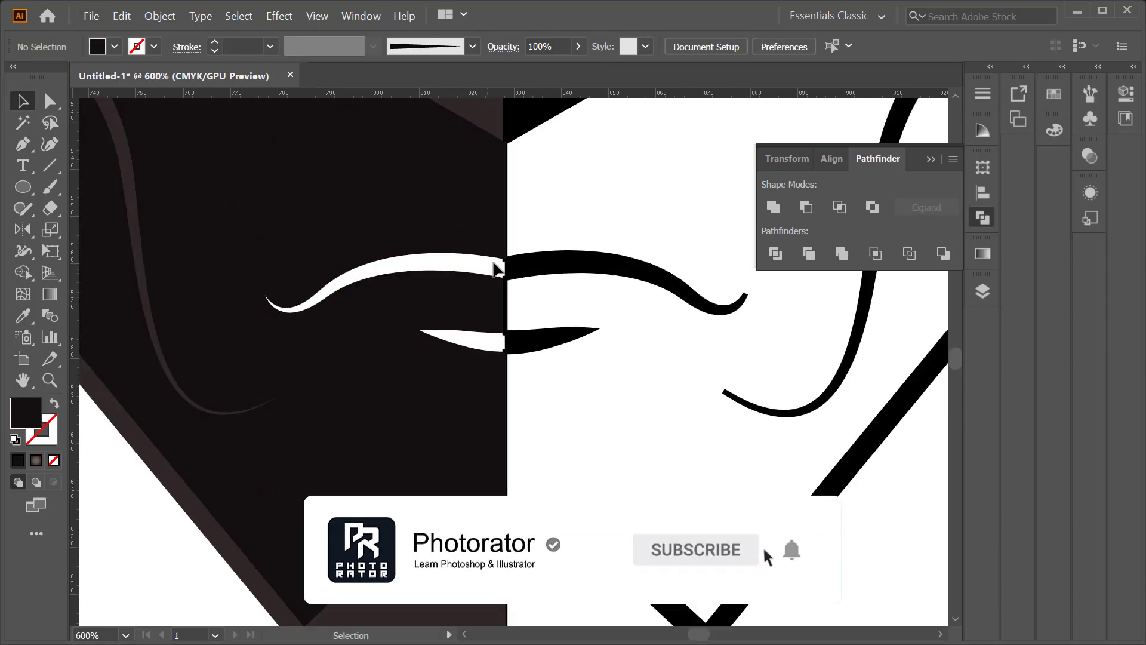
{"action": "left_click", "coordinate": [500, 267]}
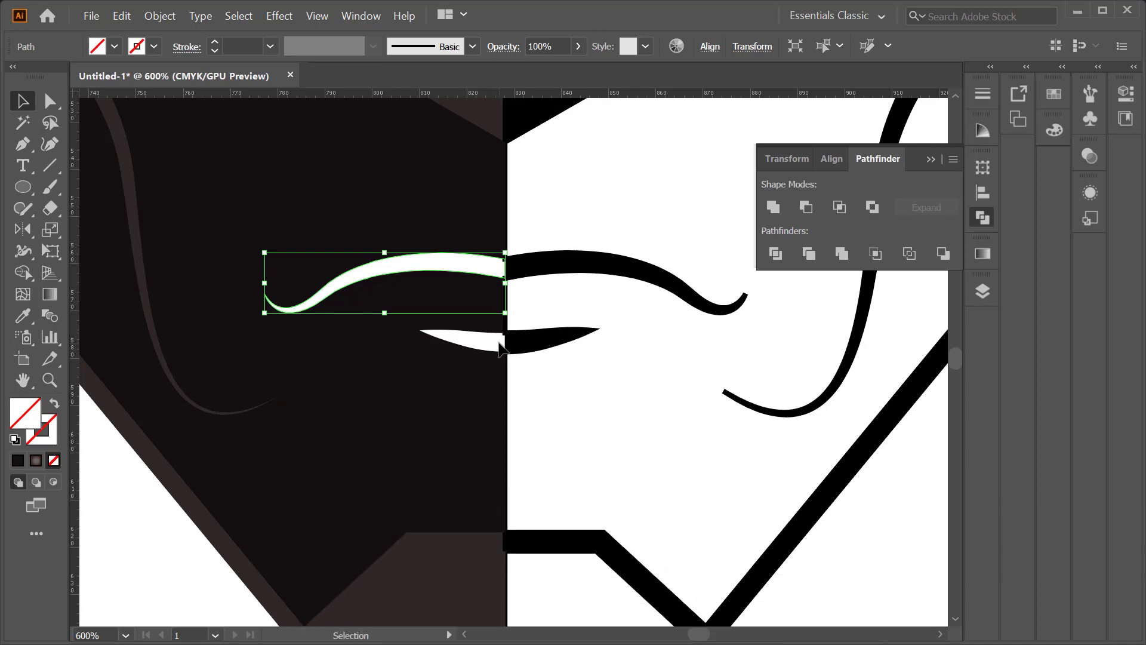
{"action": "left_click", "coordinate": [499, 338]}
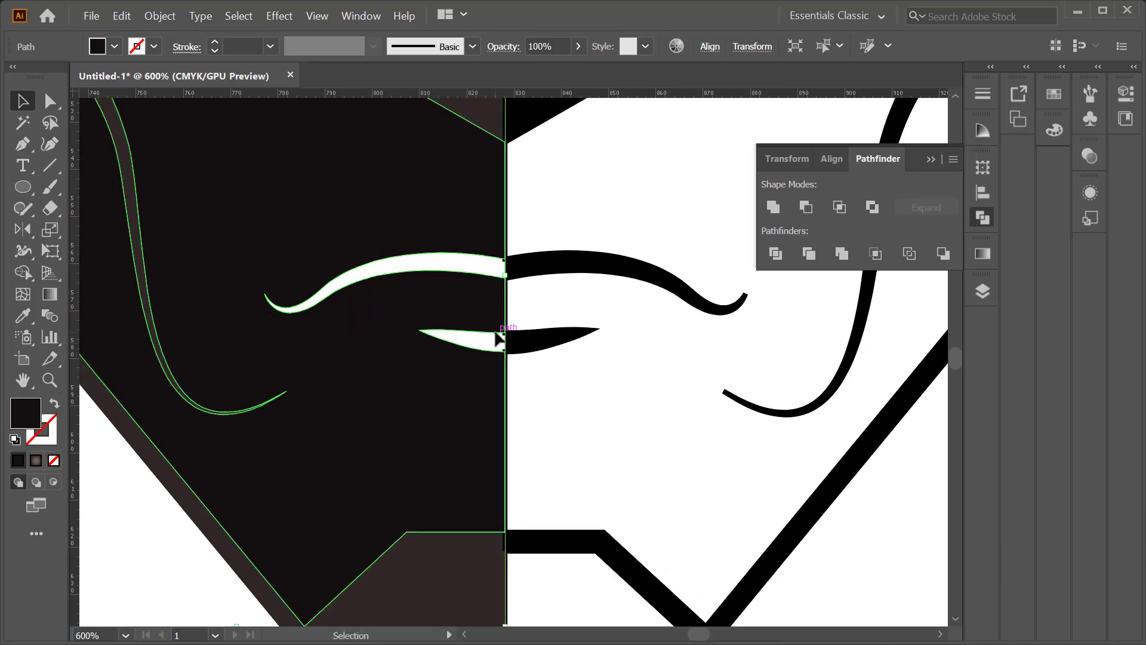
{"action": "left_click", "coordinate": [175, 514]}
{"action": "left_click", "coordinate": [486, 341]}
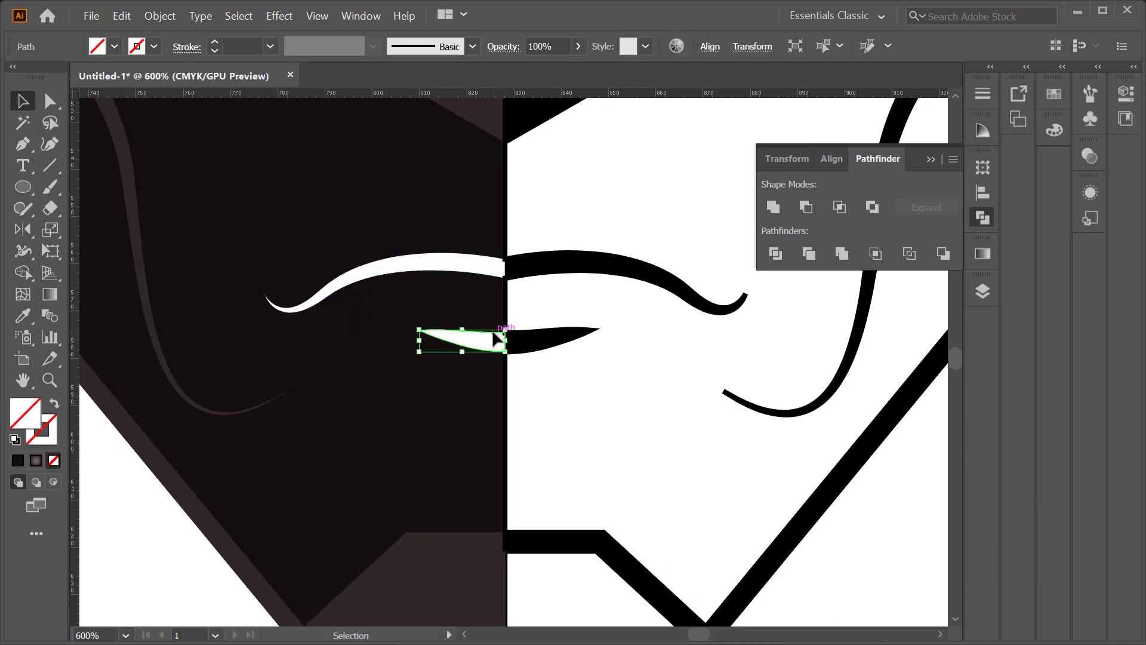
{"action": "left_click", "coordinate": [485, 262], "text": "shift"}
{"action": "key", "text": "i"}
{"action": "left_click", "coordinate": [213, 292]}
{"action": "key", "text": "ctrl+minus"}
{"action": "key", "text": "ctrl+minus"}
{"action": "key", "text": "ctrl+minus"}
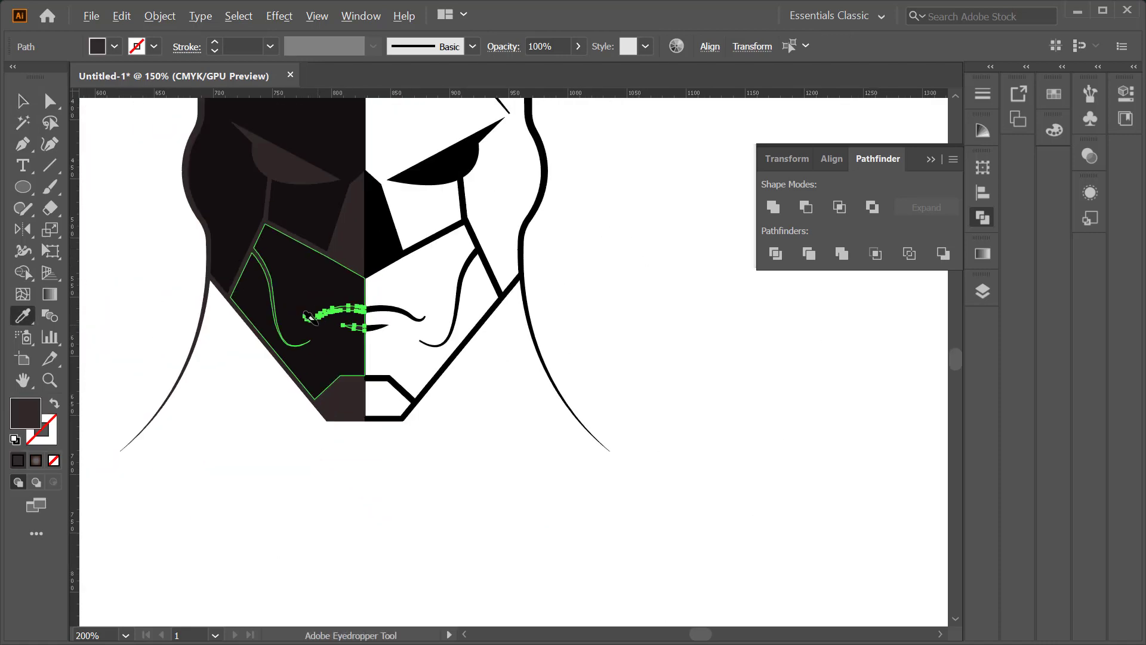
{"action": "key", "text": "v"}
{"action": "left_click", "coordinate": [213, 406]}
{"action": "key", "text": "ctrl+plus"}
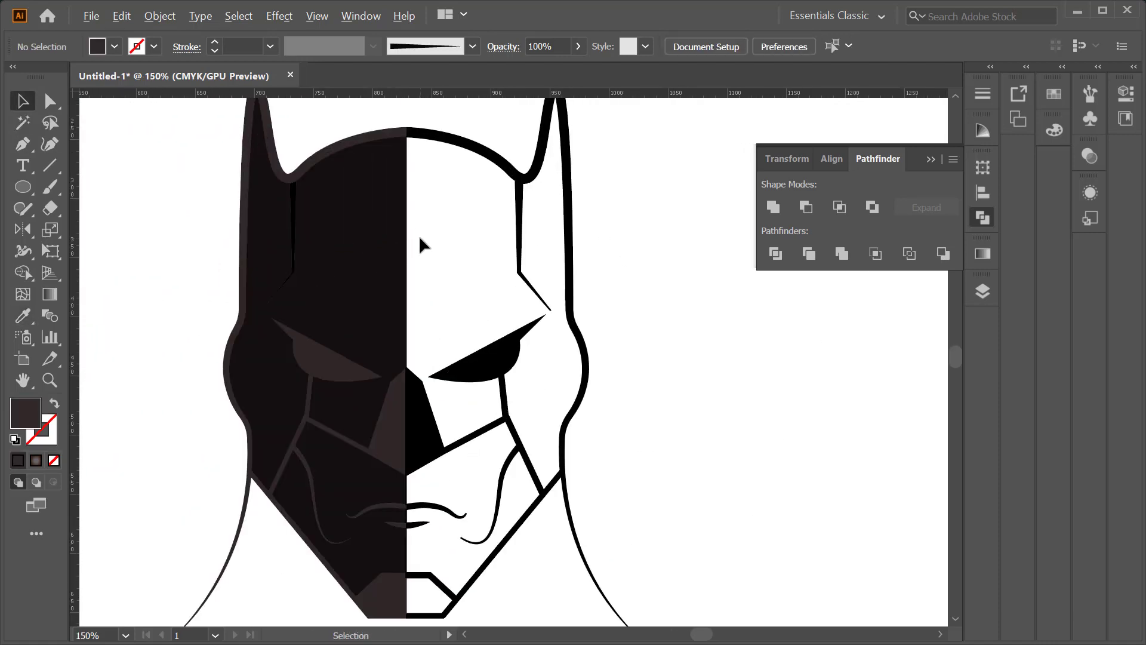
Step: Give the dark line above the left eye the lighter brown eye colour
{"action": "left_click", "coordinate": [320, 205]}
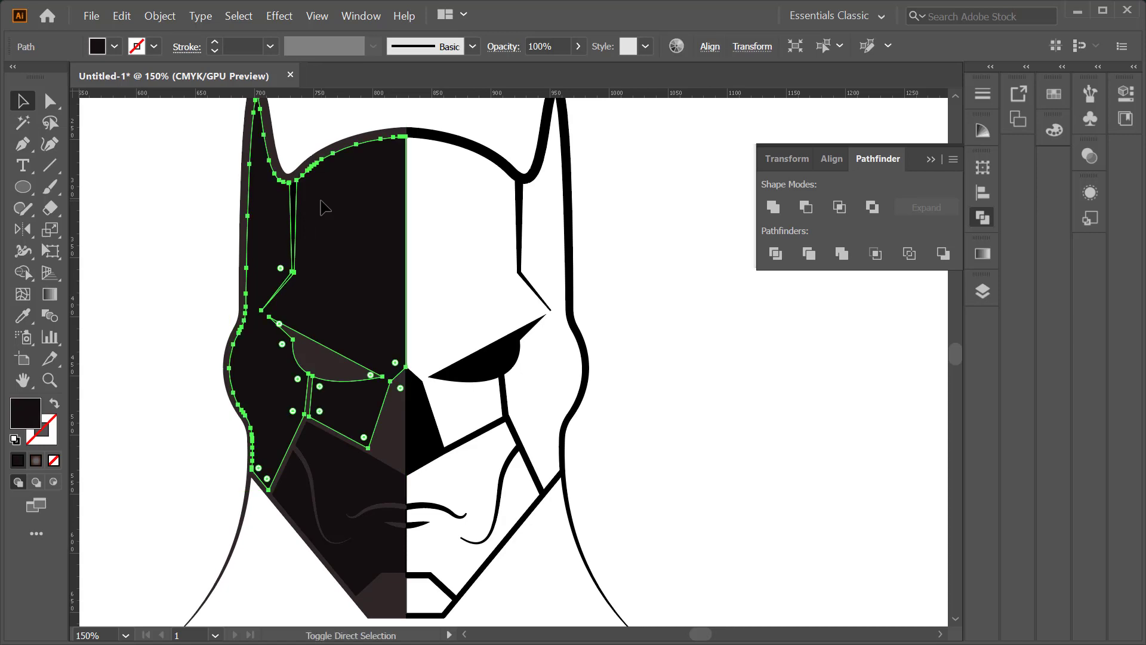
{"action": "left_click", "coordinate": [187, 205]}
{"action": "left_click", "coordinate": [292, 190]}
{"action": "key", "text": "i"}
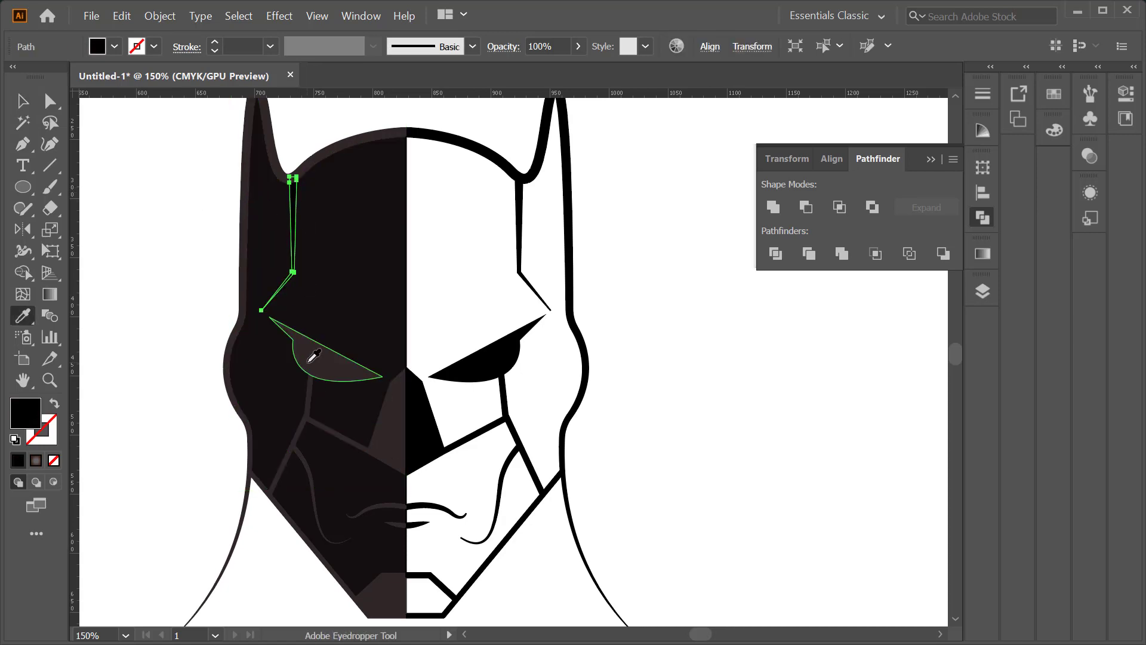
{"action": "left_click", "coordinate": [306, 358]}
{"action": "left_click", "coordinate": [23, 101]}
{"action": "left_click", "coordinate": [179, 149]}
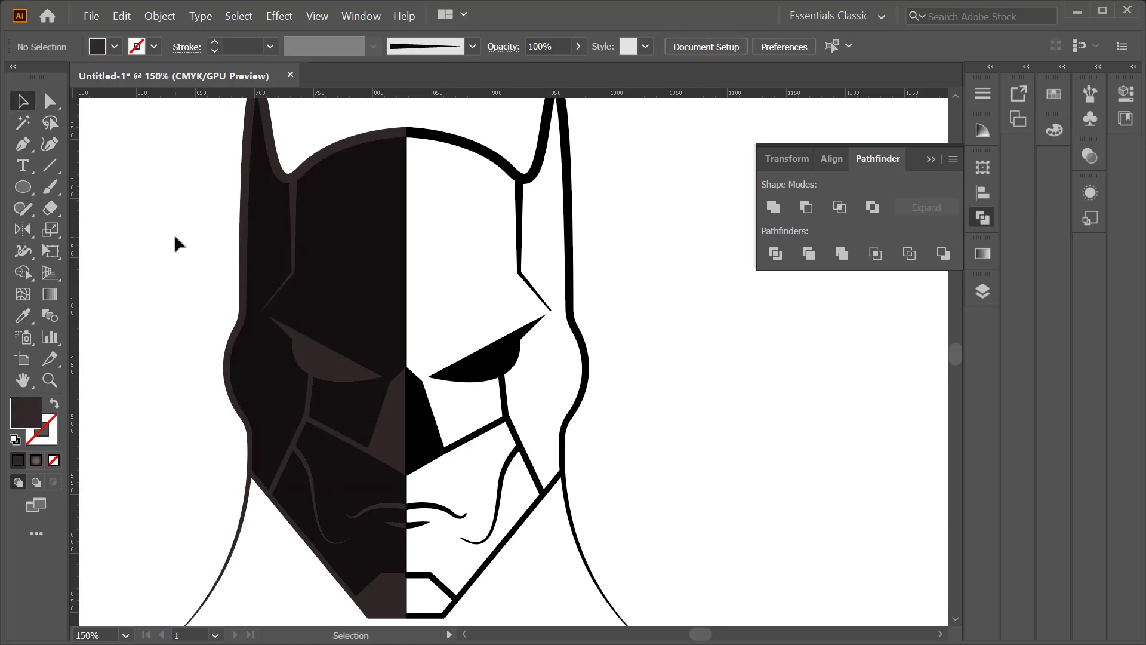
Step: Fill the white chin with the dark mask colour and move the whole mask slightly left
{"action": "scroll", "coordinate": [159, 191], "scroll_direction": "down", "scroll_amount": 1}
{"action": "scroll", "coordinate": [154, 196], "scroll_direction": "down", "scroll_amount": 1}
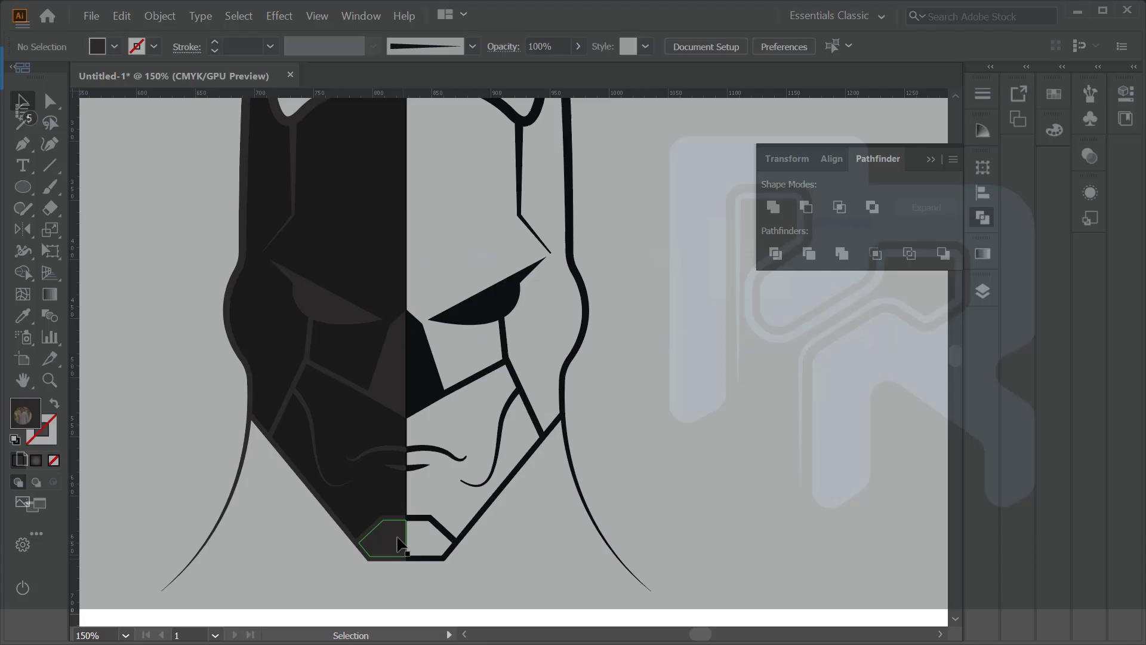
{"action": "left_click", "coordinate": [399, 545]}
{"action": "key", "text": "i"}
{"action": "left_click", "coordinate": [376, 483]}
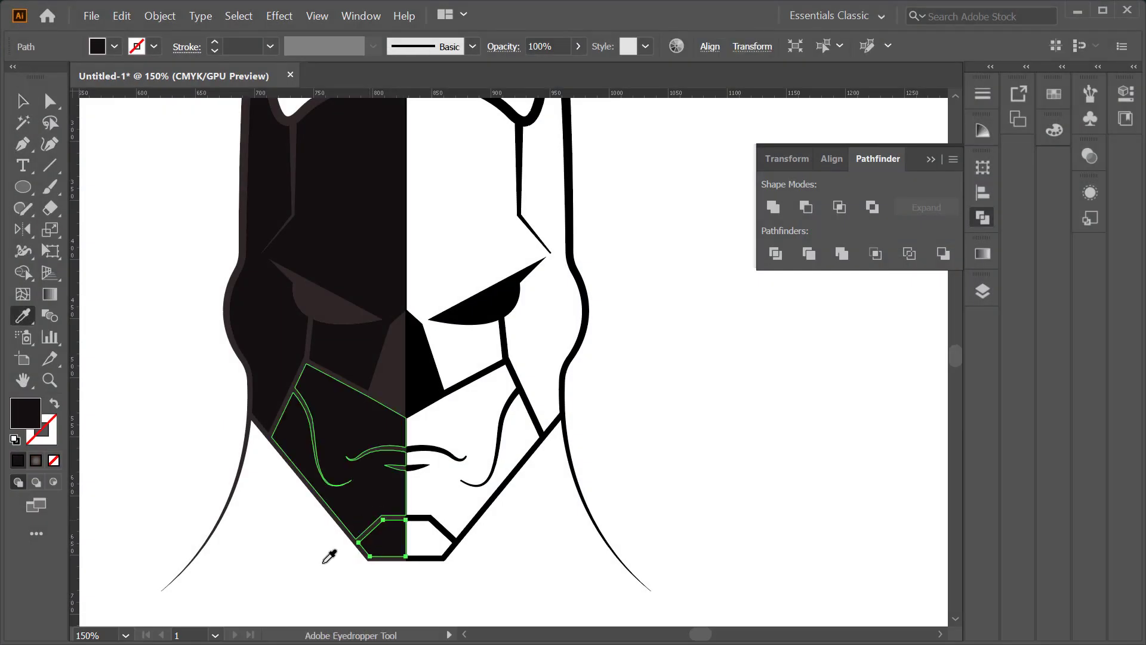
{"action": "key", "text": "v"}
{"action": "left_click", "coordinate": [739, 536]}
{"action": "scroll", "coordinate": [597, 333], "scroll_direction": "down", "scroll_amount": 1}
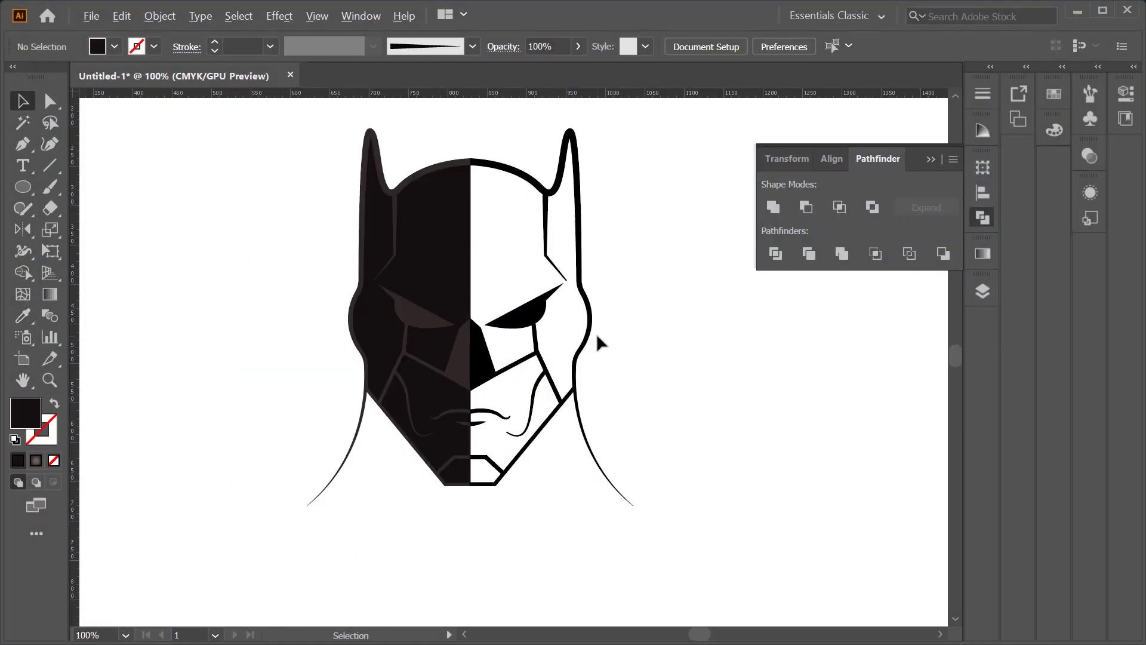
{"action": "mouse_move", "coordinate": [301, 405]}
{"action": "left_mouse_down"}
{"action": "mouse_move", "coordinate": [589, 274]}
{"action": "mouse_move", "coordinate": [511, 280]}
{"action": "left_mouse_up"}
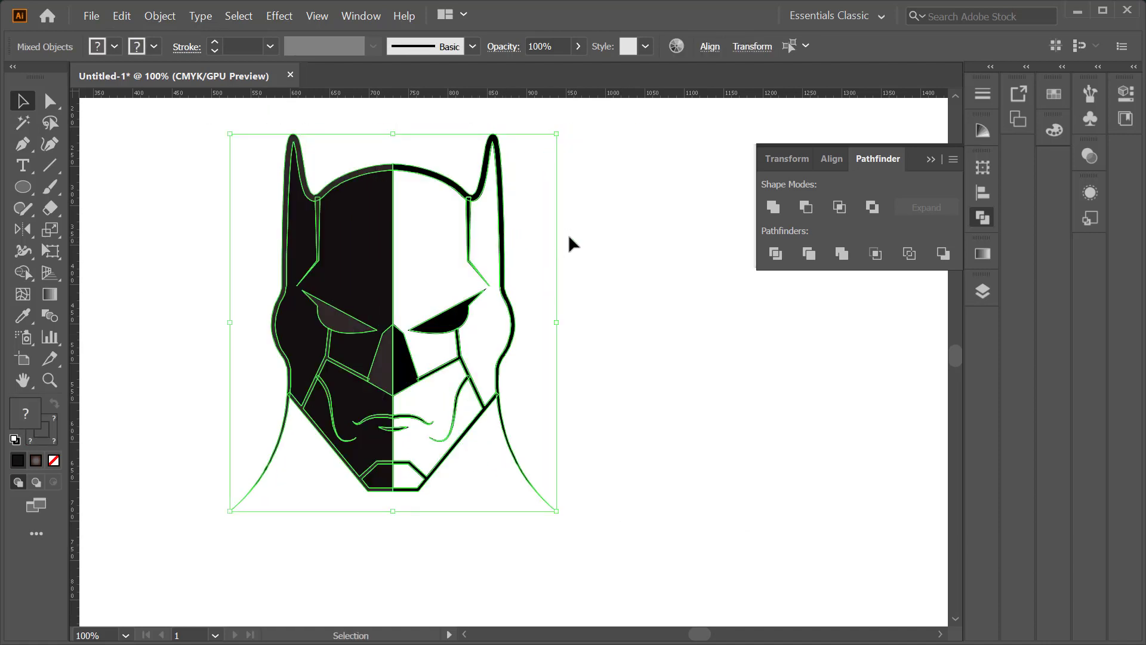
Step: Move both dark colour circles above the mask
{"action": "left_click", "coordinate": [569, 234]}
{"action": "key", "text": "space"}
{"action": "left_click_drag", "start_coordinate": [485, 327], "coordinate": [539, 397]}
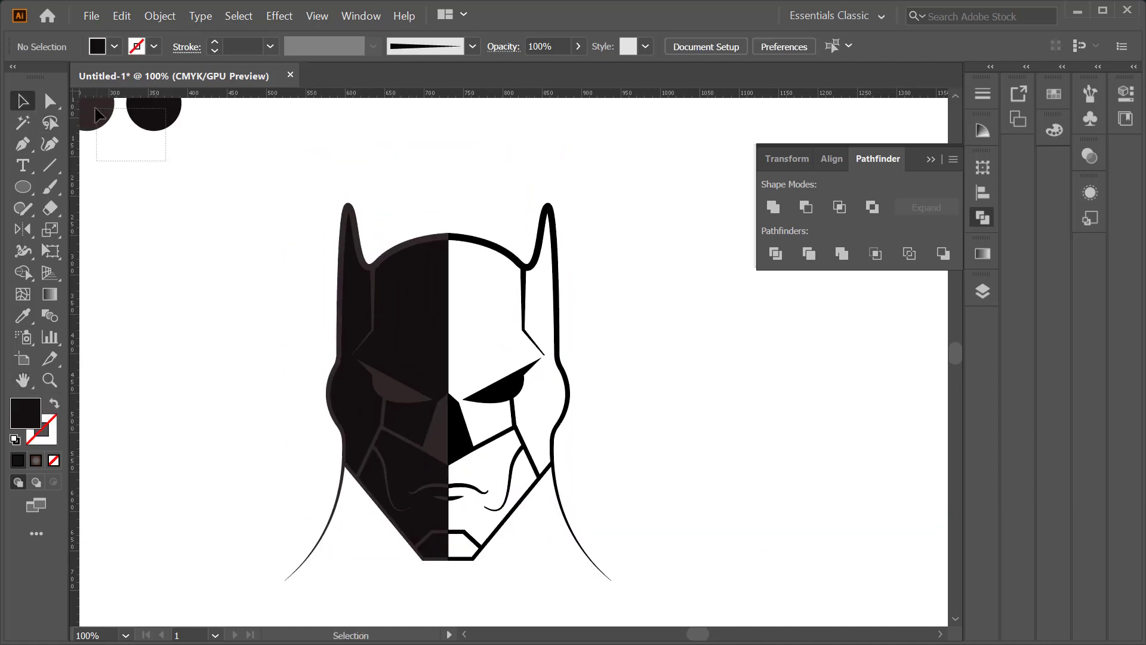
{"action": "left_click_drag", "start_coordinate": [99, 113], "coordinate": [427, 189]}
{"action": "left_click", "coordinate": [597, 261]}
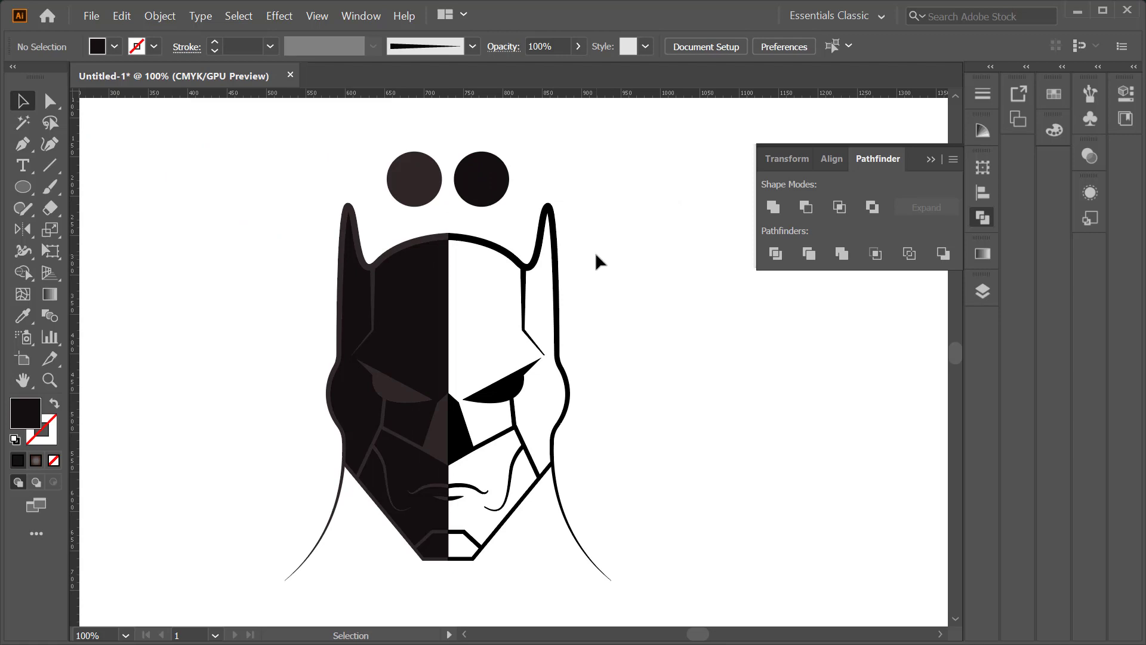
Step: Eyedropper the circle colours onto the right eye and right half of the face
{"action": "left_click", "coordinate": [507, 391]}
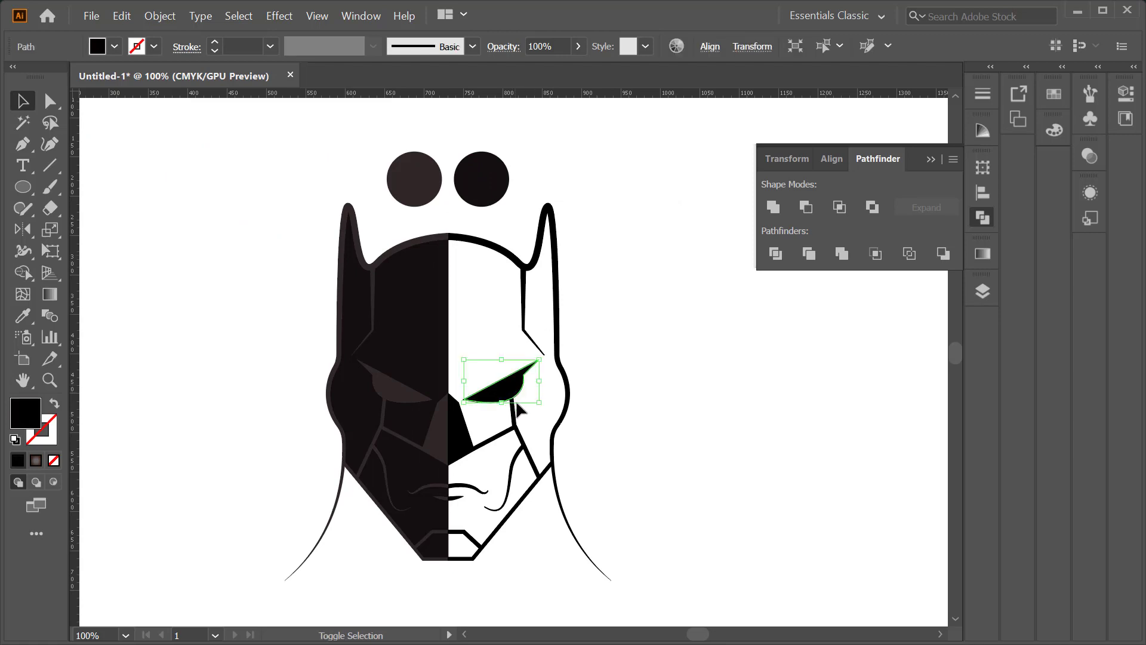
{"action": "key", "text": "i"}
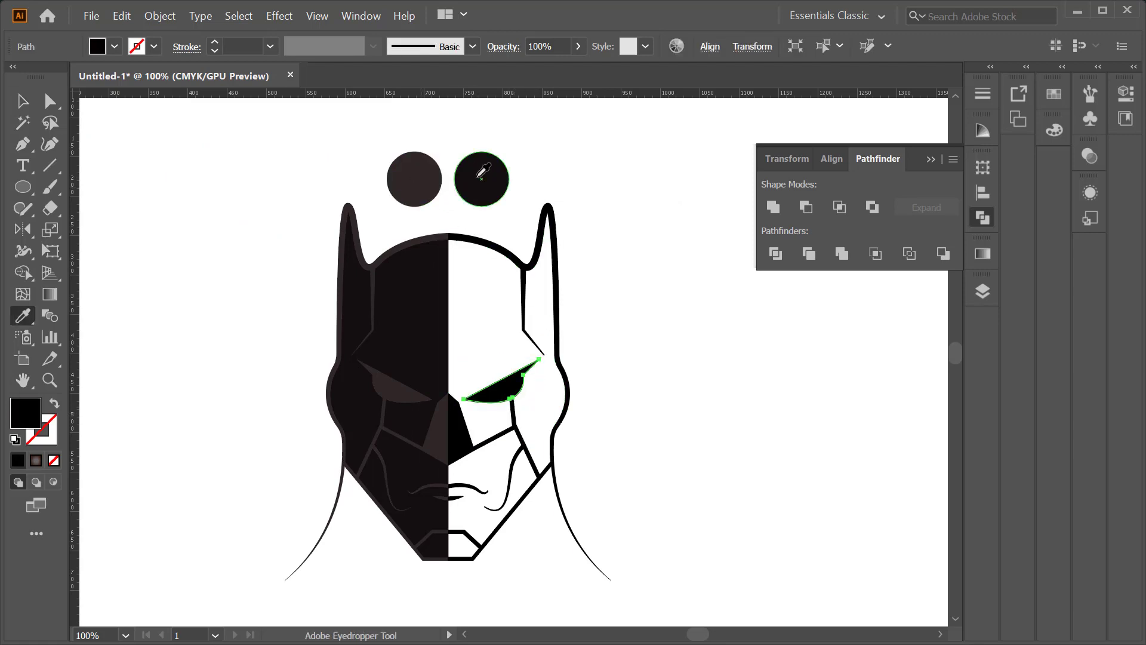
{"action": "left_click", "coordinate": [21, 103]}
{"action": "left_click", "coordinate": [480, 310]}
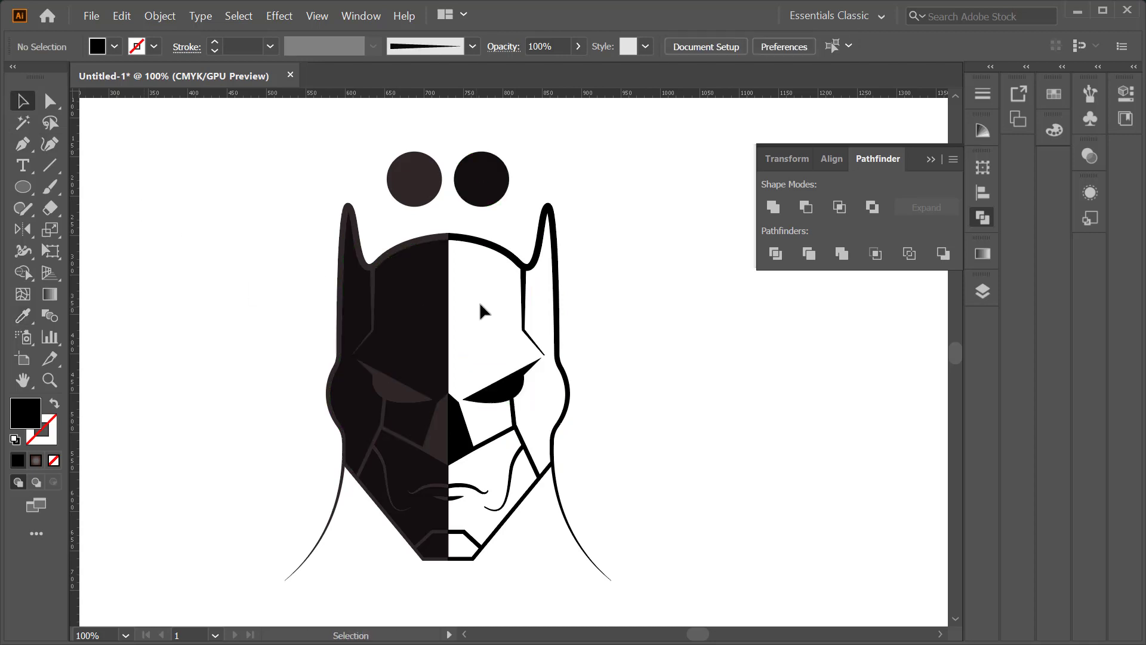
{"action": "left_click", "coordinate": [549, 255]}
{"action": "key", "text": "i"}
{"action": "left_click", "coordinate": [432, 179]}
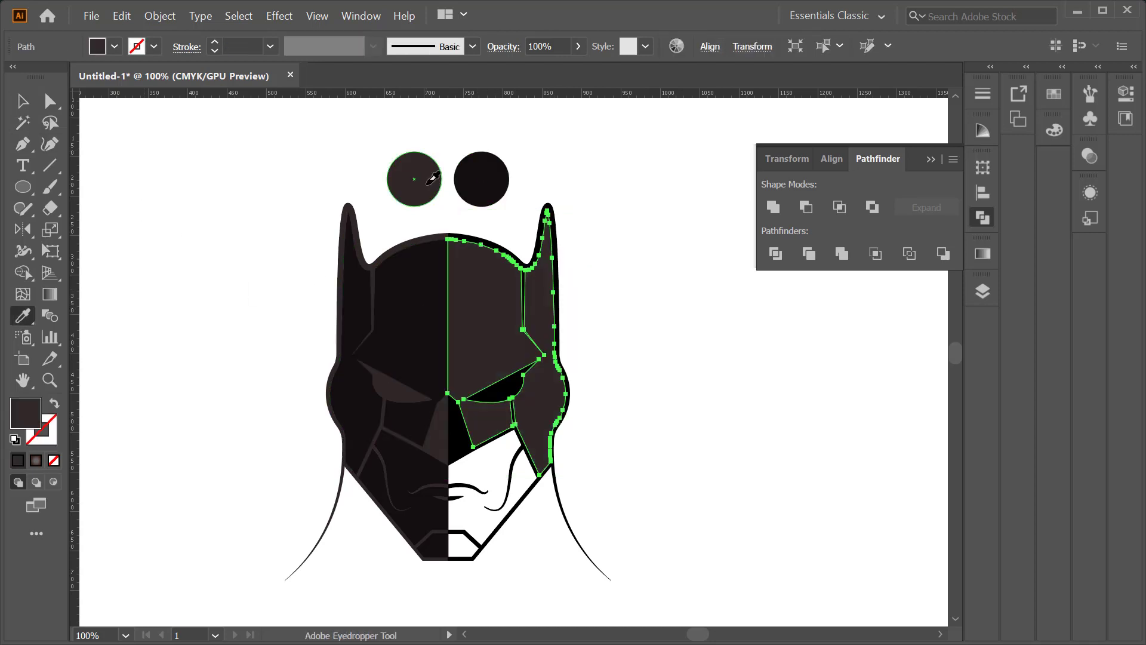
Step: Fill the remaining right face sections, lower face and chin piece dark brown
{"action": "left_click", "coordinate": [32, 105]}
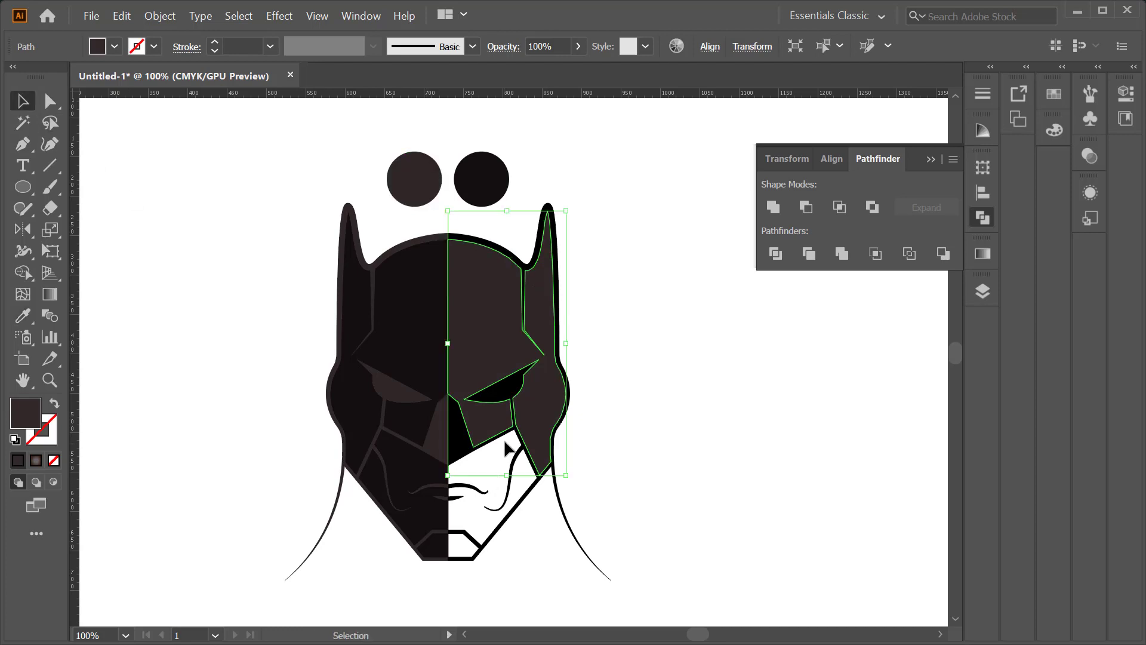
{"action": "left_click", "coordinate": [534, 514]}
{"action": "key", "text": "i"}
{"action": "left_click", "coordinate": [508, 358]}
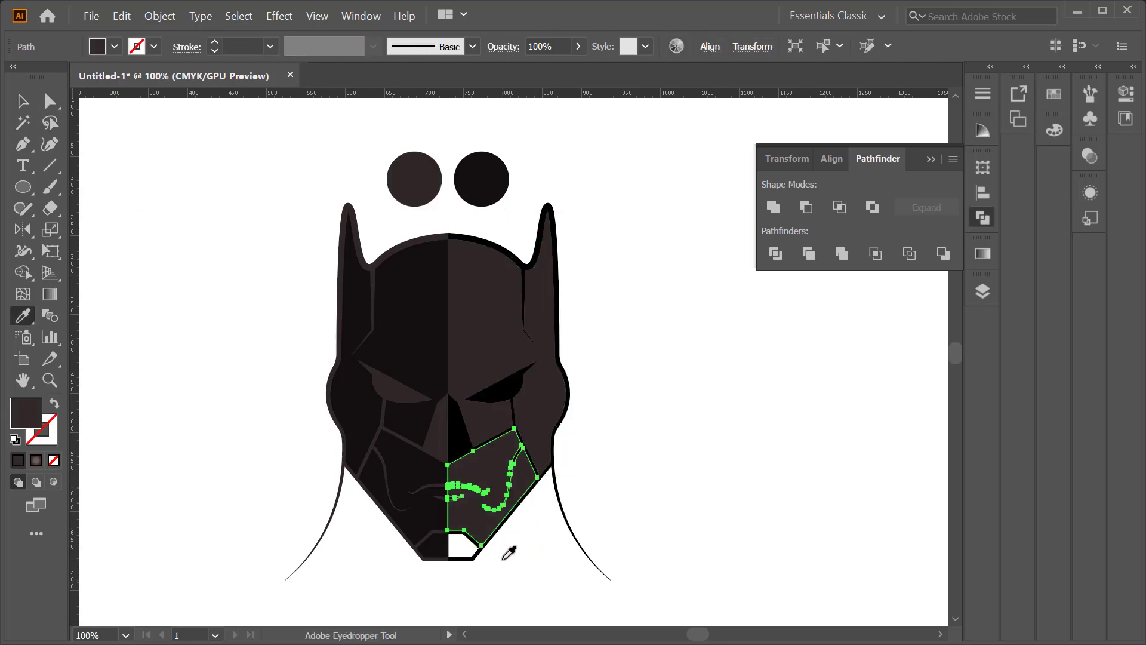
{"action": "key", "text": "v"}
{"action": "left_click", "coordinate": [498, 557]}
{"action": "left_click", "coordinate": [463, 546]}
{"action": "key", "text": "i"}
{"action": "left_click", "coordinate": [507, 507]}
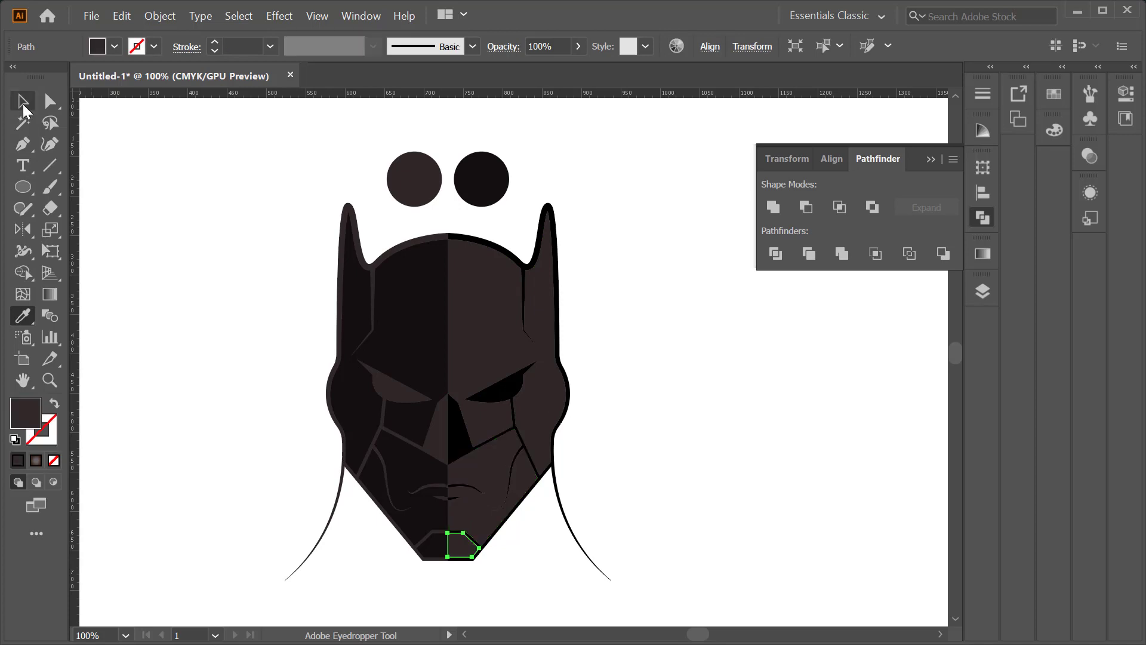
{"action": "left_click", "coordinate": [22, 101]}
{"action": "left_click", "coordinate": [460, 518]}
{"action": "left_click", "coordinate": [467, 323]}
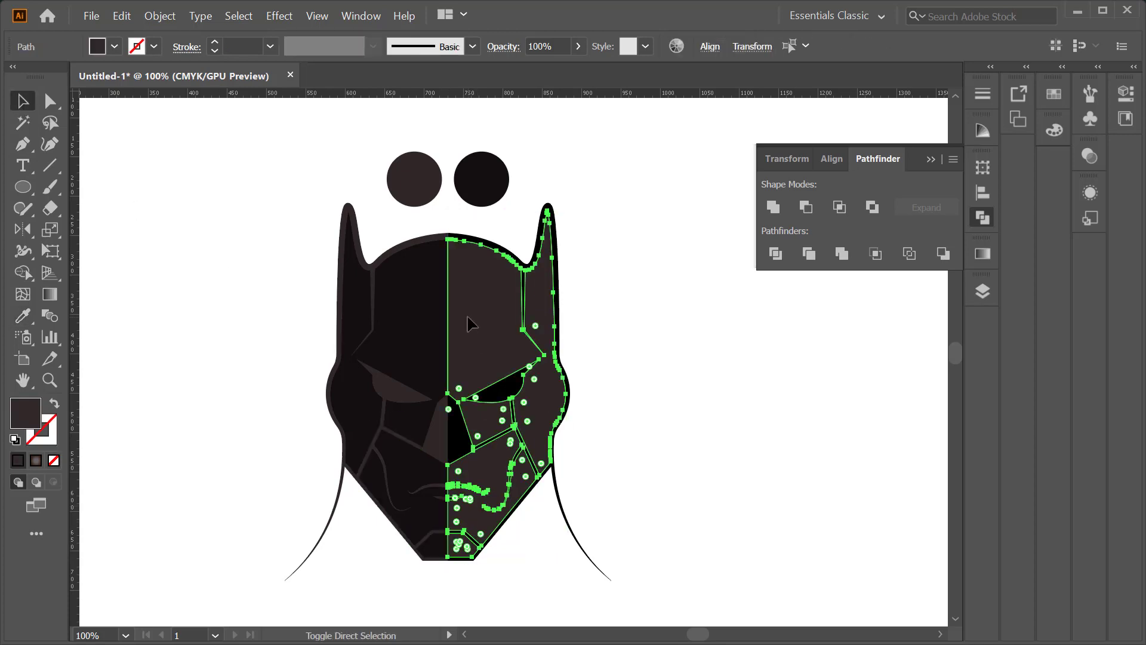
{"action": "left_click", "coordinate": [627, 308]}
{"action": "scroll", "coordinate": [561, 251], "scroll_direction": "down", "scroll_amount": 2}
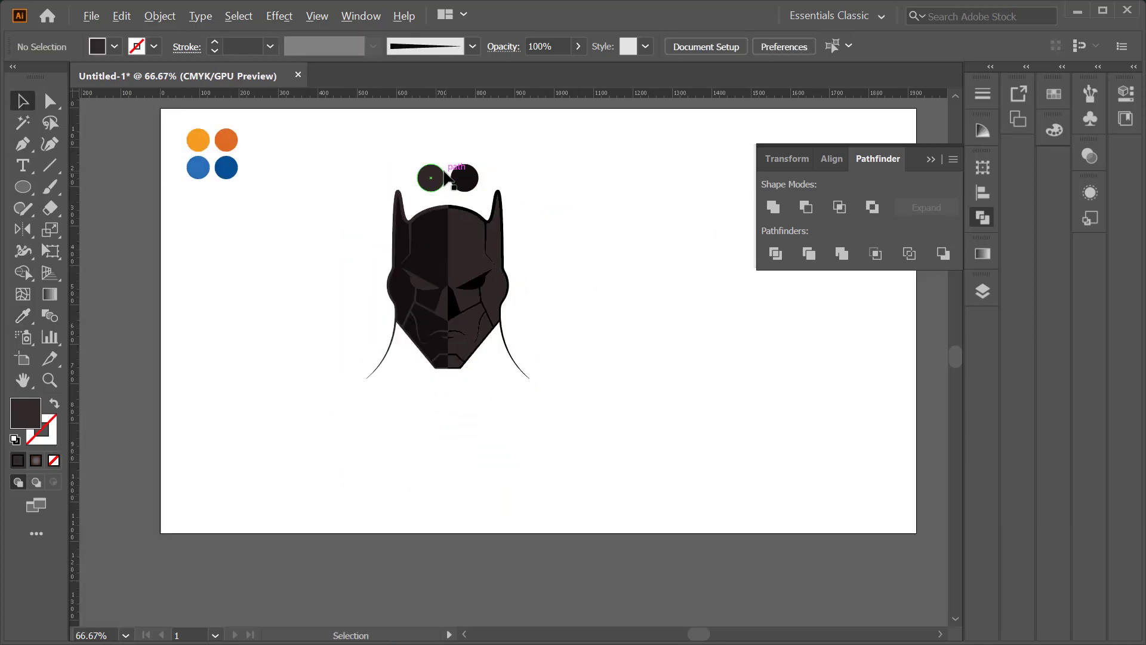
{"action": "scroll", "coordinate": [434, 290], "scroll_direction": "up", "scroll_amount": 5}
{"action": "scroll", "coordinate": [421, 167], "scroll_direction": "down", "scroll_amount": 2}
{"action": "scroll", "coordinate": [684, 508], "scroll_direction": "up", "scroll_amount": 1}
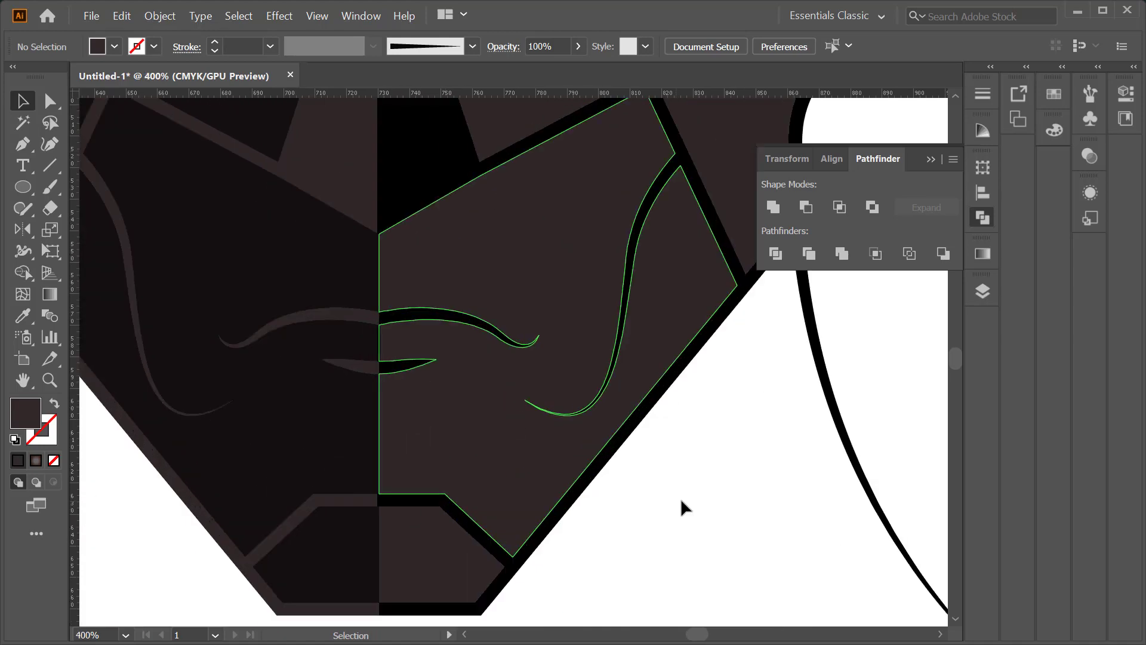
{"action": "left_click", "coordinate": [379, 346]}
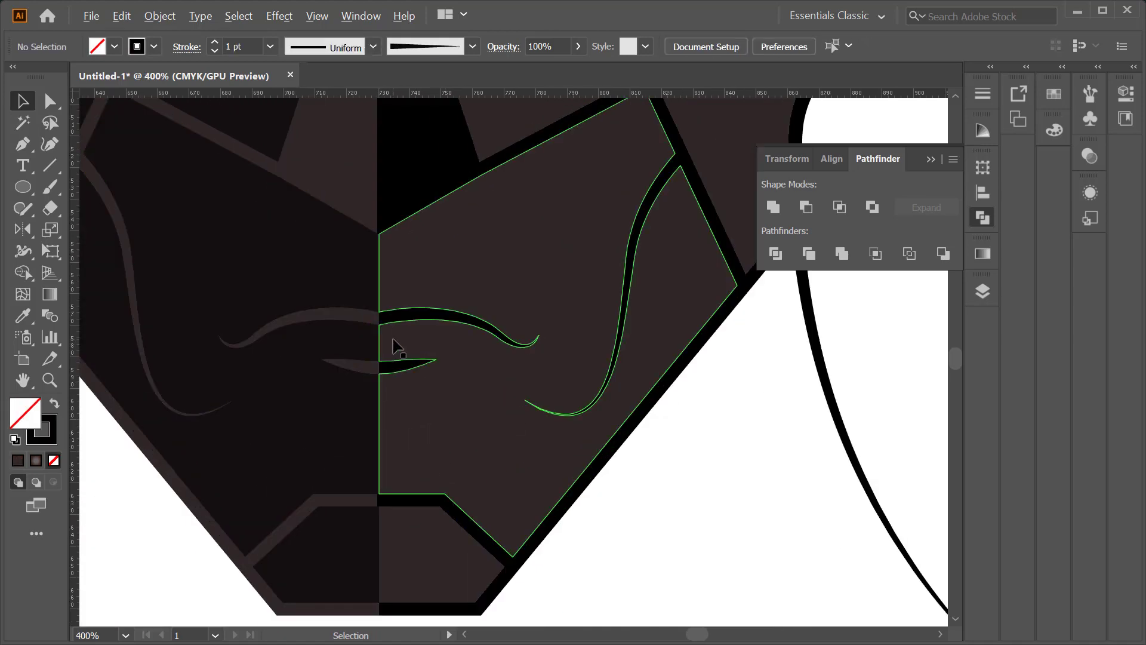
{"action": "scroll", "coordinate": [394, 345], "scroll_direction": "down", "scroll_amount": 5}
{"action": "scroll", "coordinate": [406, 328], "scroll_direction": "up", "scroll_amount": 1}
{"action": "scroll", "coordinate": [405, 328], "scroll_direction": "up", "scroll_amount": 2}
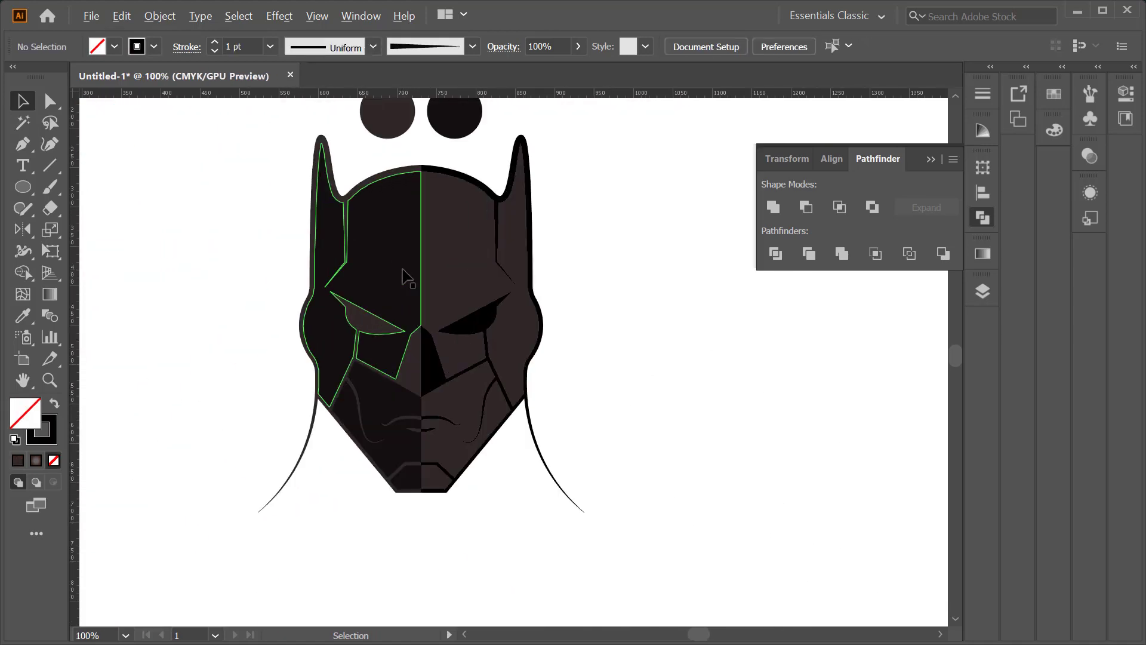
{"action": "scroll", "coordinate": [565, 195], "scroll_direction": "up", "scroll_amount": 1}
{"action": "scroll", "coordinate": [529, 219], "scroll_direction": "up", "scroll_amount": 2}
{"action": "scroll", "coordinate": [684, 222], "scroll_direction": "down", "scroll_amount": 1}
{"action": "left_click", "coordinate": [539, 167]}
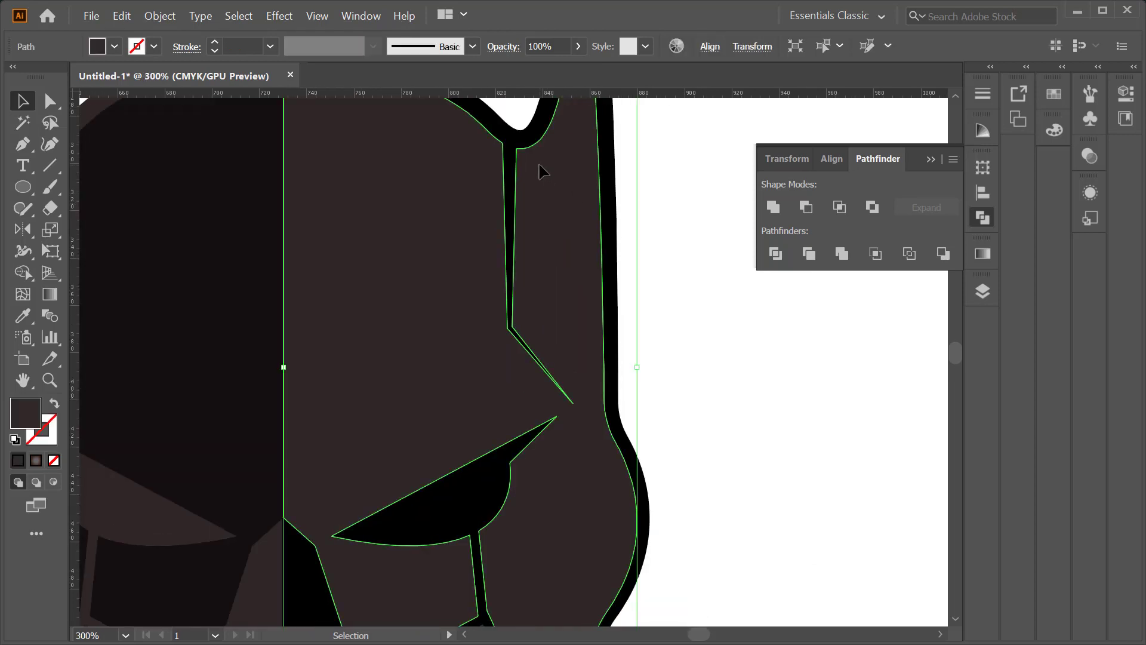
{"action": "key", "text": "a"}
{"action": "key", "text": "v"}
{"action": "left_click", "coordinate": [660, 233]}
{"action": "scroll", "coordinate": [589, 186], "scroll_direction": "down", "scroll_amount": 3}
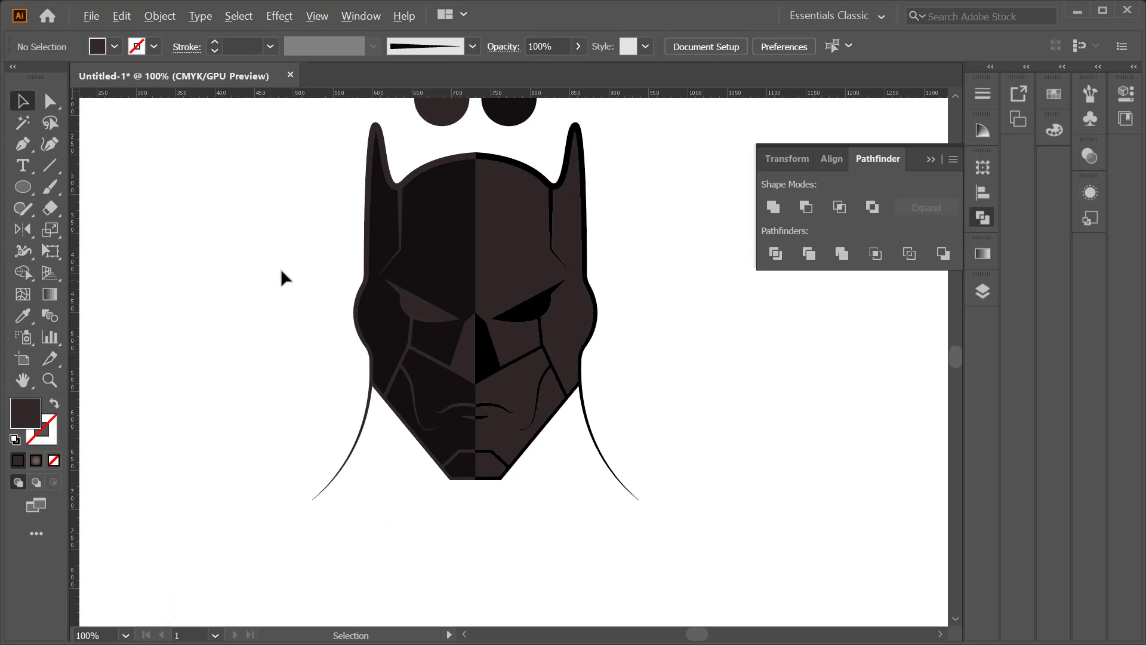
{"action": "scroll", "coordinate": [249, 272], "scroll_direction": "down", "scroll_amount": 1}
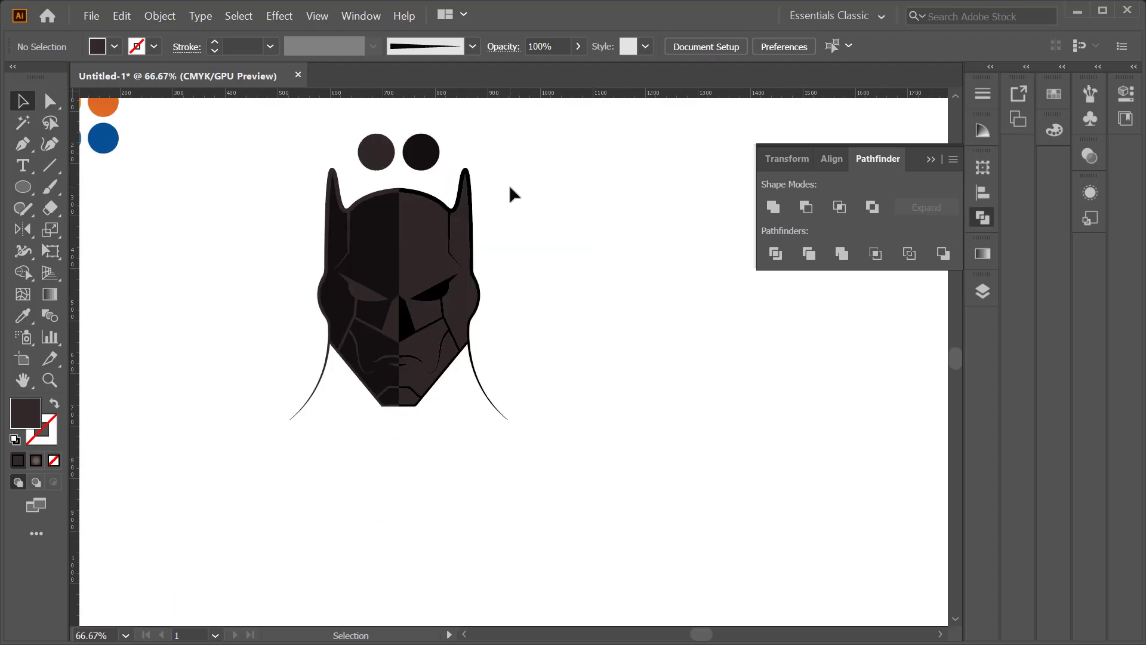
Step: Duplicate the mask to the right and place the two blue circles above it
{"action": "left_click_drag", "start_coordinate": [518, 181], "coordinate": [317, 354]}
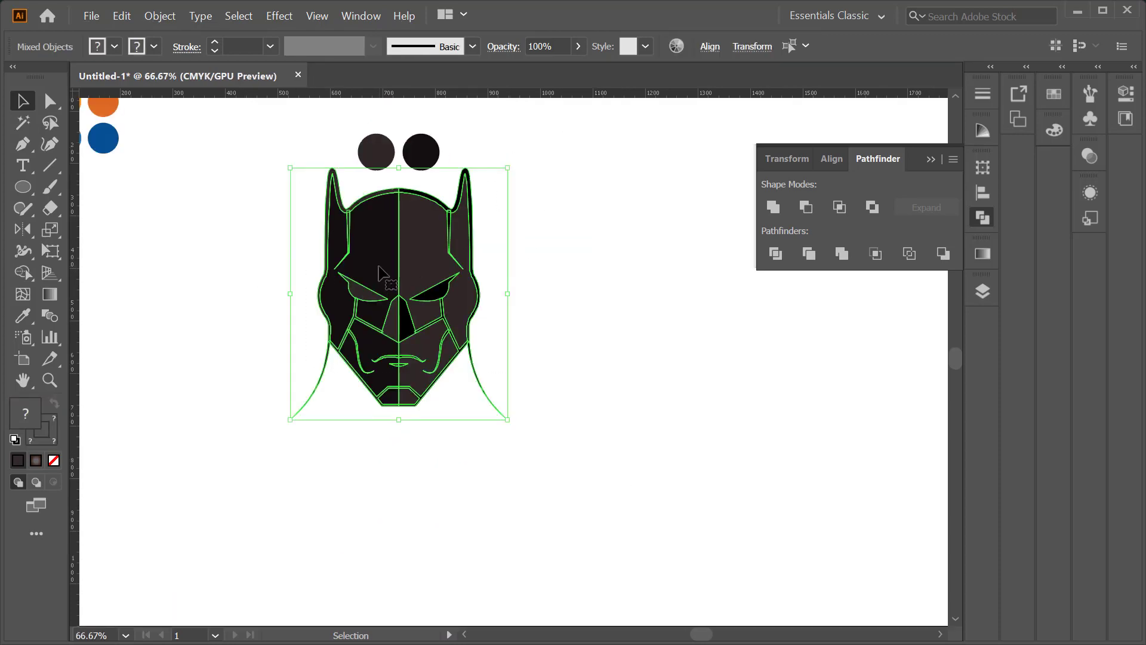
{"action": "left_click_drag", "start_coordinate": [442, 276], "coordinate": [619, 276]}
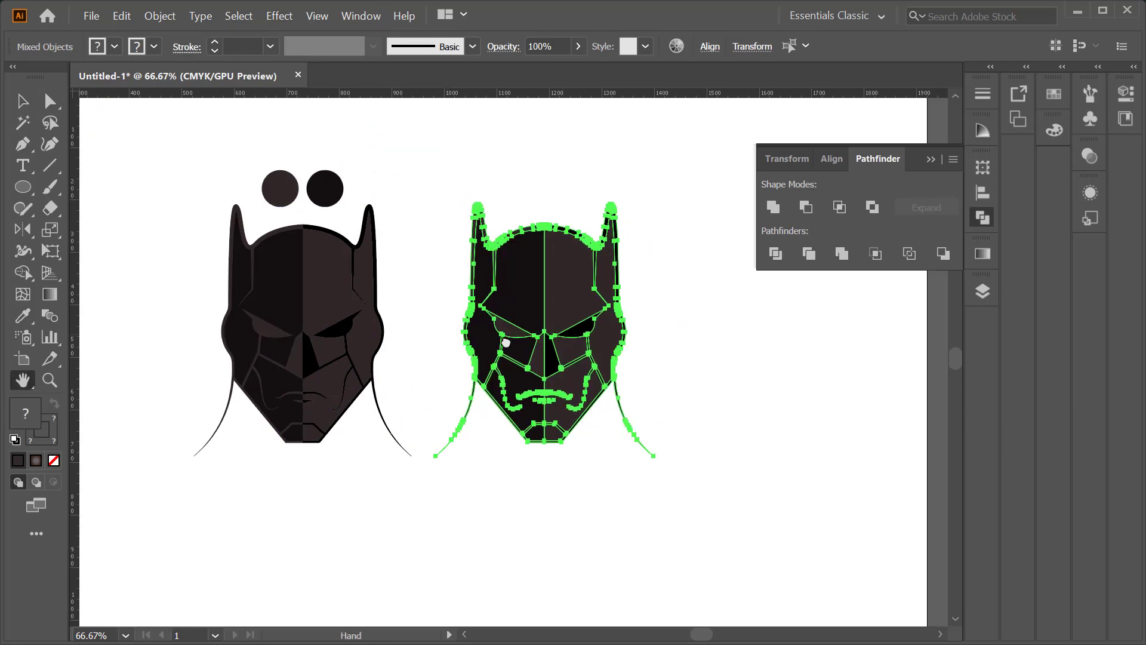
{"action": "left_click_drag", "start_coordinate": [557, 325], "coordinate": [470, 375]}
{"action": "scroll", "coordinate": [470, 375], "scroll_direction": "down", "scroll_amount": 1}
{"action": "left_click", "coordinate": [85, 226]}
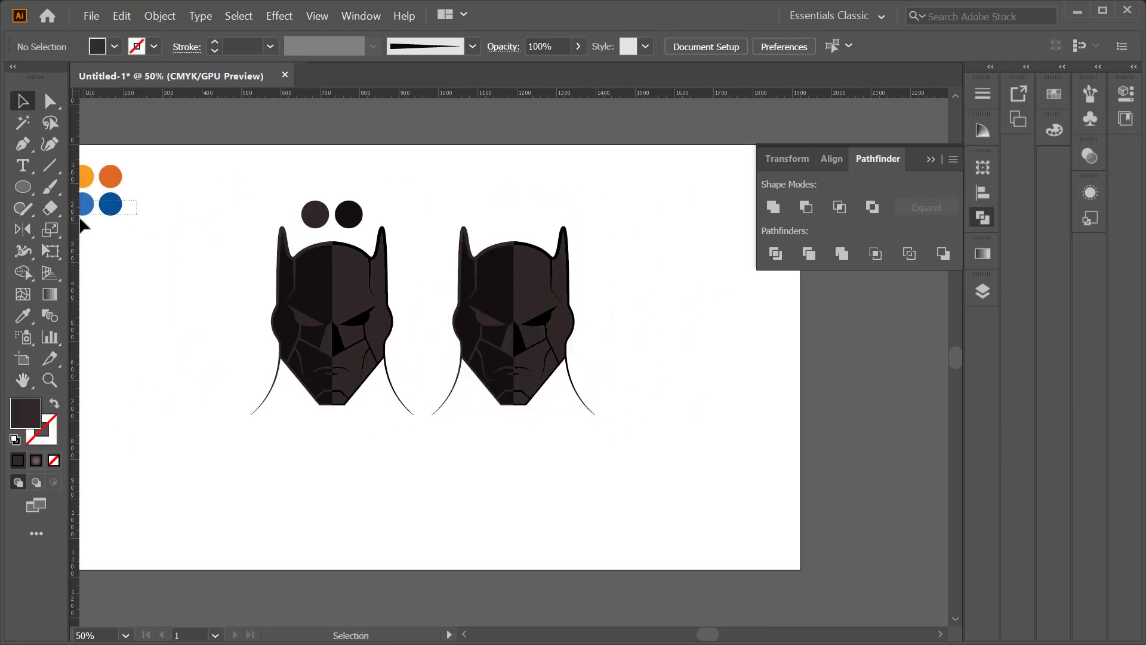
{"action": "left_click_drag", "start_coordinate": [97, 205], "coordinate": [280, 229]}
{"action": "left_click_drag", "start_coordinate": [382, 236], "coordinate": [600, 257]}
{"action": "left_click", "coordinate": [597, 310]}
{"action": "scroll", "coordinate": [595, 281], "scroll_direction": "up", "scroll_amount": 2}
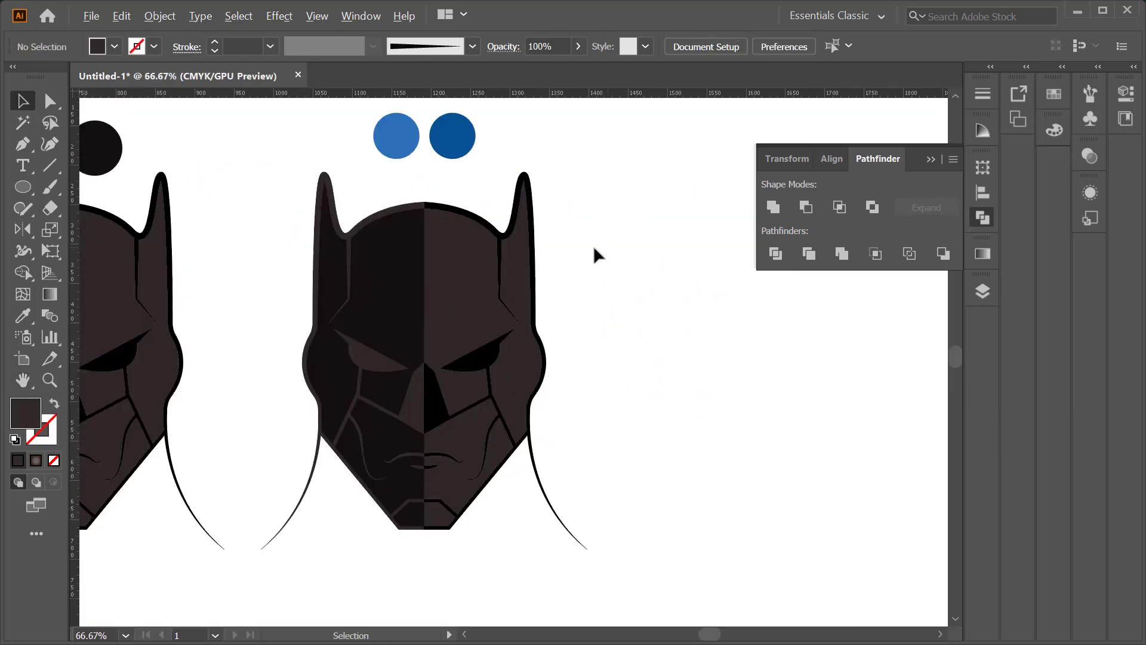
Step: Pull the dark left and right halves and jaw pieces off the outline head
{"action": "left_click_drag", "start_coordinate": [404, 275], "coordinate": [281, 274]}
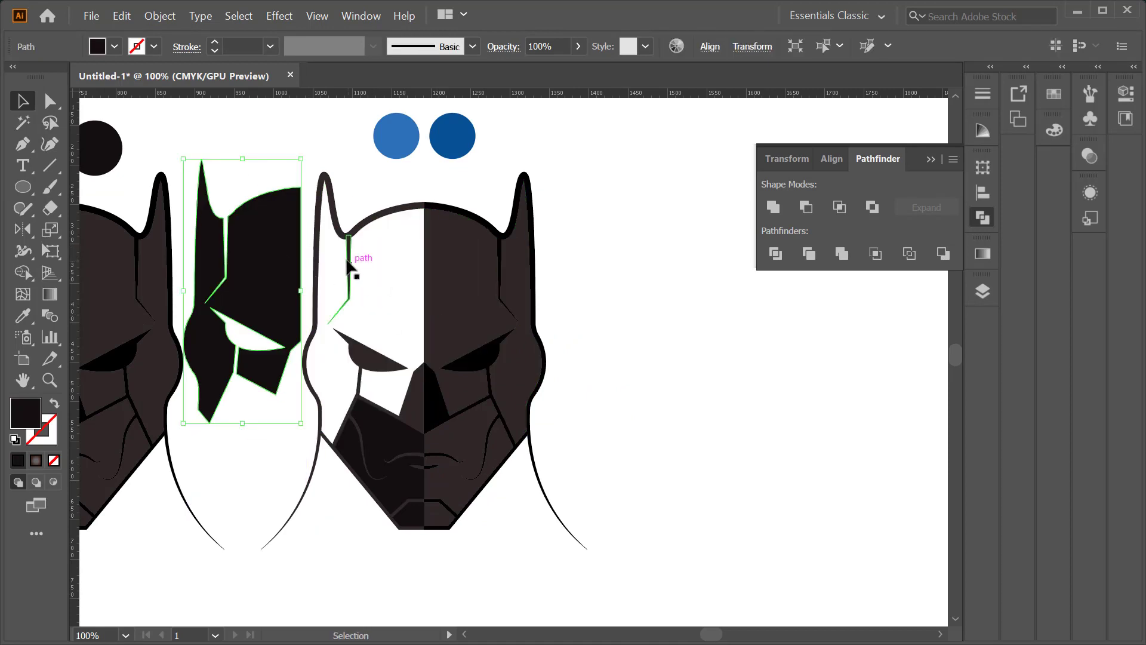
{"action": "scroll", "coordinate": [607, 202], "scroll_direction": "down", "scroll_amount": 1}
{"action": "scroll", "coordinate": [560, 181], "scroll_direction": "up", "scroll_amount": 1}
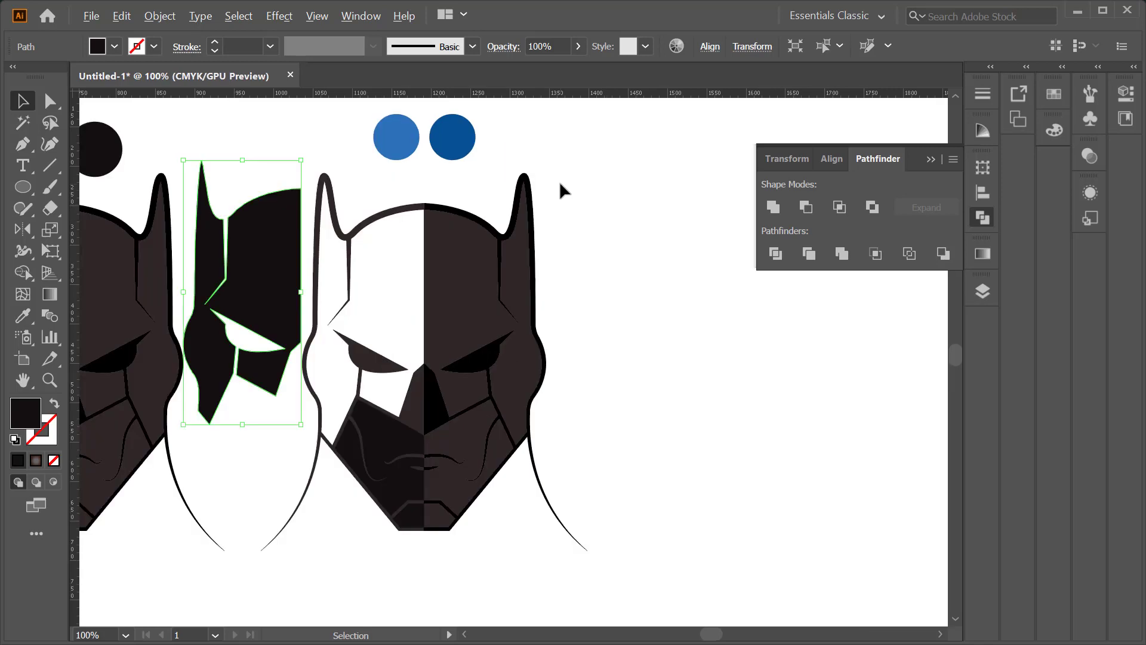
{"action": "scroll", "coordinate": [560, 181], "scroll_direction": "down", "scroll_amount": 1}
{"action": "left_click_drag", "start_coordinate": [515, 234], "coordinate": [666, 235]}
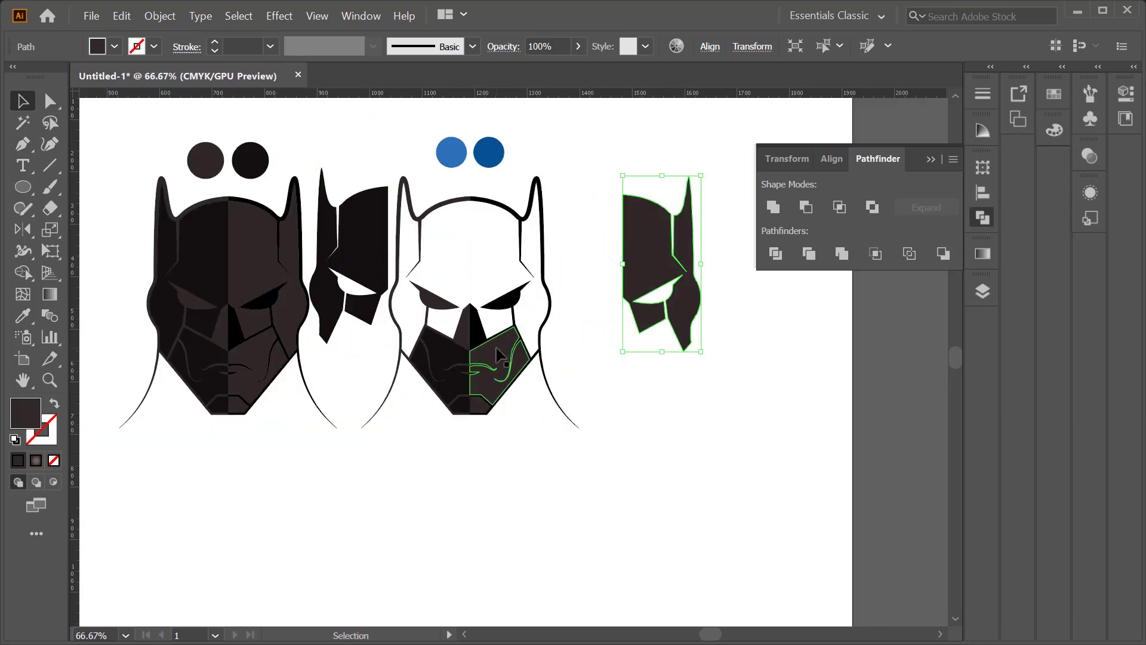
{"action": "left_click_drag", "start_coordinate": [502, 358], "coordinate": [637, 379]}
{"action": "left_click_drag", "start_coordinate": [491, 406], "coordinate": [587, 408]}
{"action": "left_click_drag", "start_coordinate": [456, 408], "coordinate": [426, 476]}
{"action": "left_click_drag", "start_coordinate": [456, 386], "coordinate": [405, 478]}
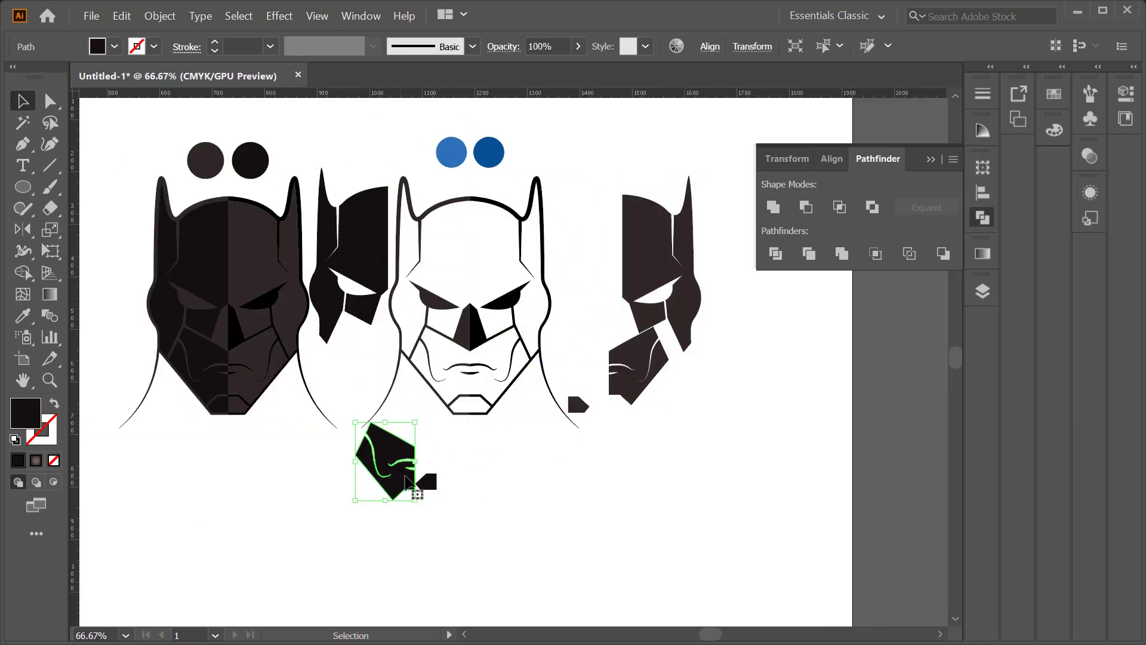
Step: Delete the leftover dark pieces and zoom out to 50%
{"action": "key", "text": "Delete"}
{"action": "left_click", "coordinate": [630, 410]}
{"action": "key", "text": "Delete"}
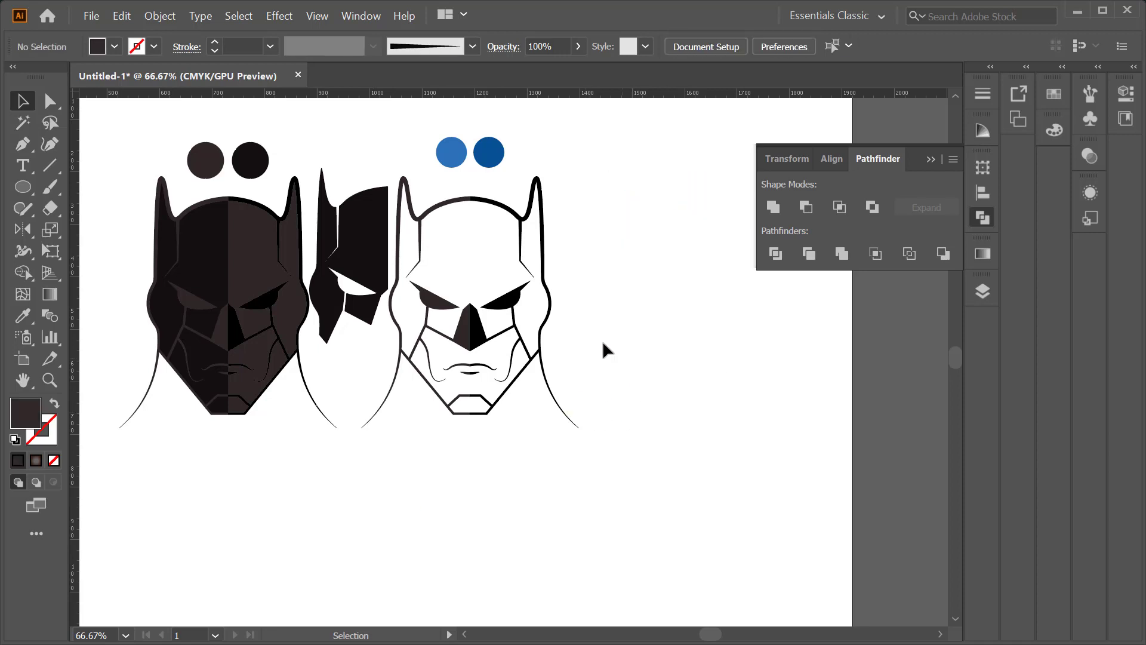
{"action": "left_click_drag", "start_coordinate": [572, 296], "coordinate": [495, 442]}
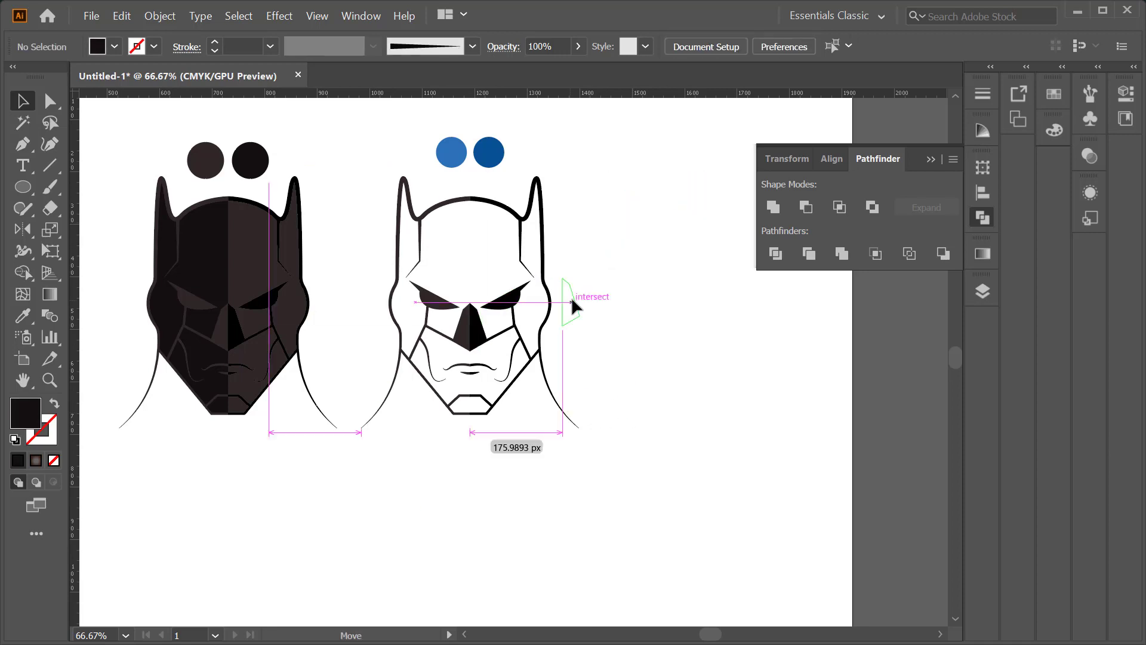
{"action": "key", "text": "ctrl+minus"}
{"action": "left_click_drag", "start_coordinate": [567, 197], "coordinate": [378, 396]}
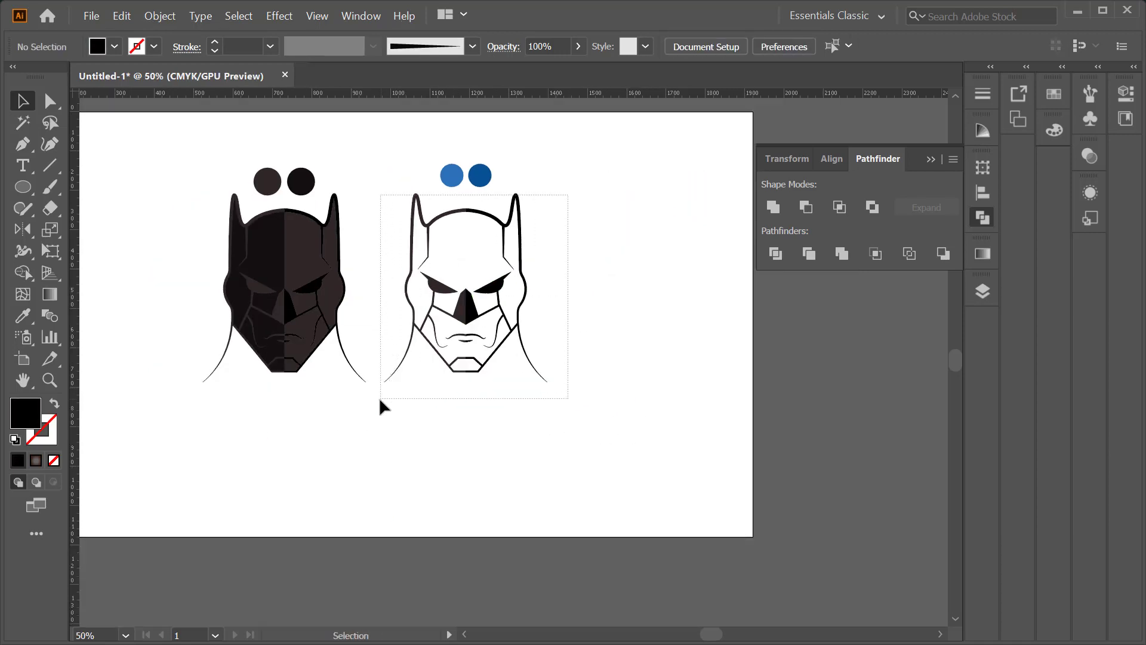
Step: Cover the outline head with a dark-blue rectangle sent behind it
{"action": "left_click_drag", "start_coordinate": [441, 231], "coordinate": [474, 256]}
{"action": "left_click", "coordinate": [617, 237]}
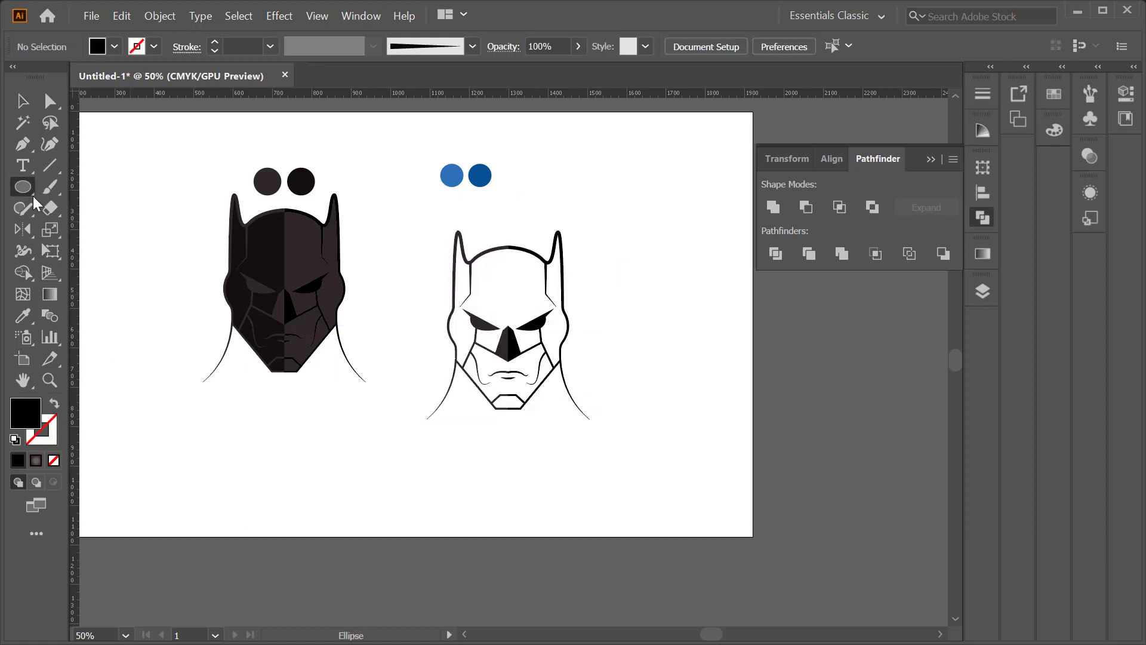
{"action": "left_click_drag", "start_coordinate": [34, 196], "coordinate": [90, 187]}
{"action": "left_click_drag", "start_coordinate": [417, 210], "coordinate": [602, 449]}
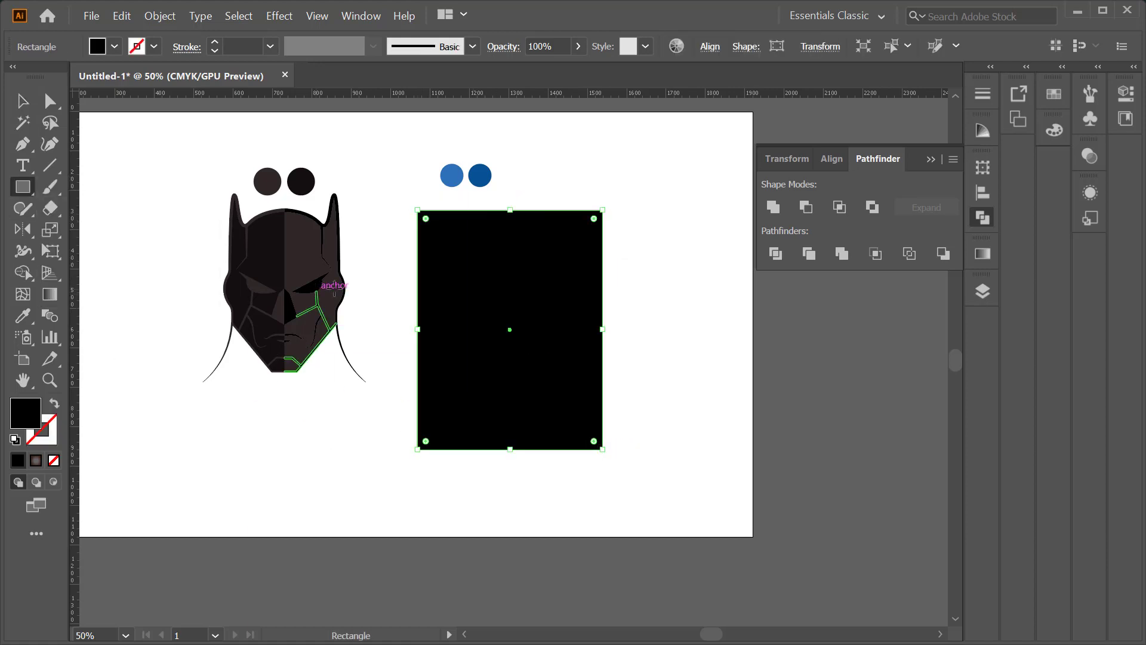
{"action": "key", "text": "i"}
{"action": "left_click", "coordinate": [480, 175]}
{"action": "key", "text": "v"}
{"action": "key", "text": "ctrl+shift+bracketleft"}
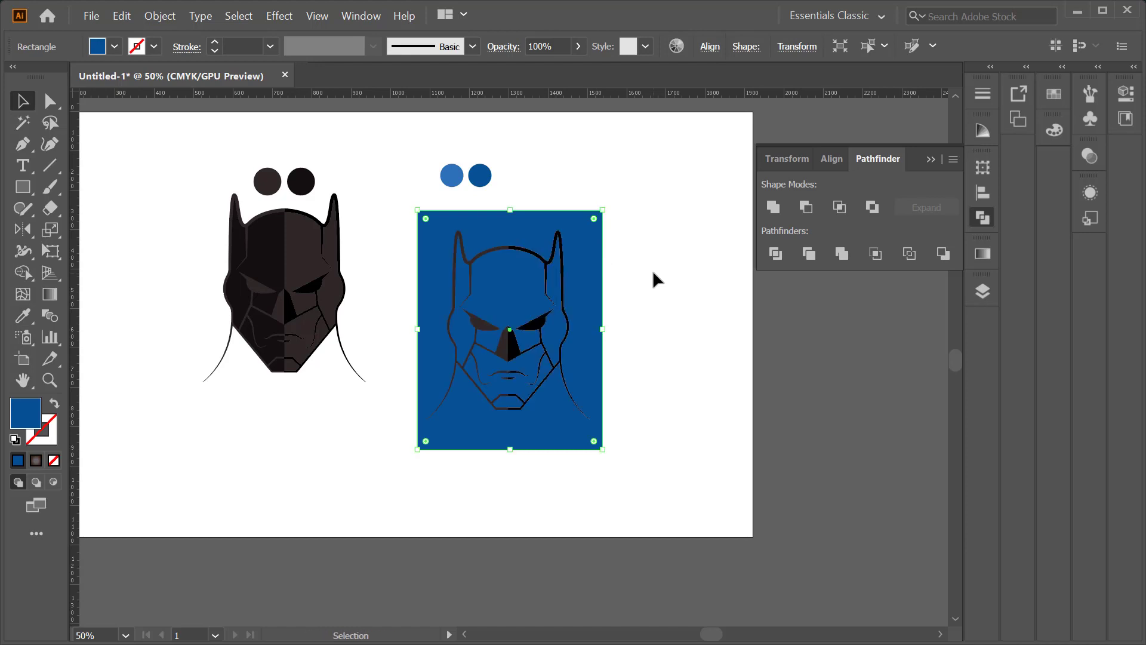
Step: Shape Builder away the blue outside the face, leaving a dark-blue face fill
{"action": "left_click_drag", "start_coordinate": [653, 270], "coordinate": [431, 472]}
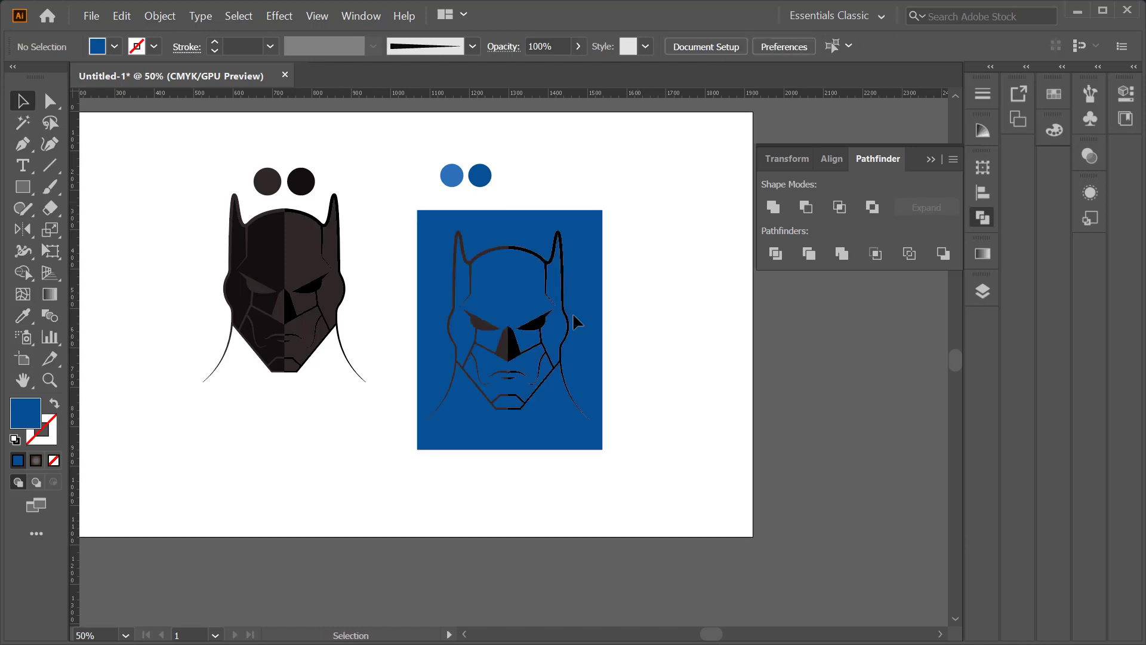
{"action": "left_click", "coordinate": [22, 272]}
{"action": "left_click", "coordinate": [468, 441], "text": "alt"}
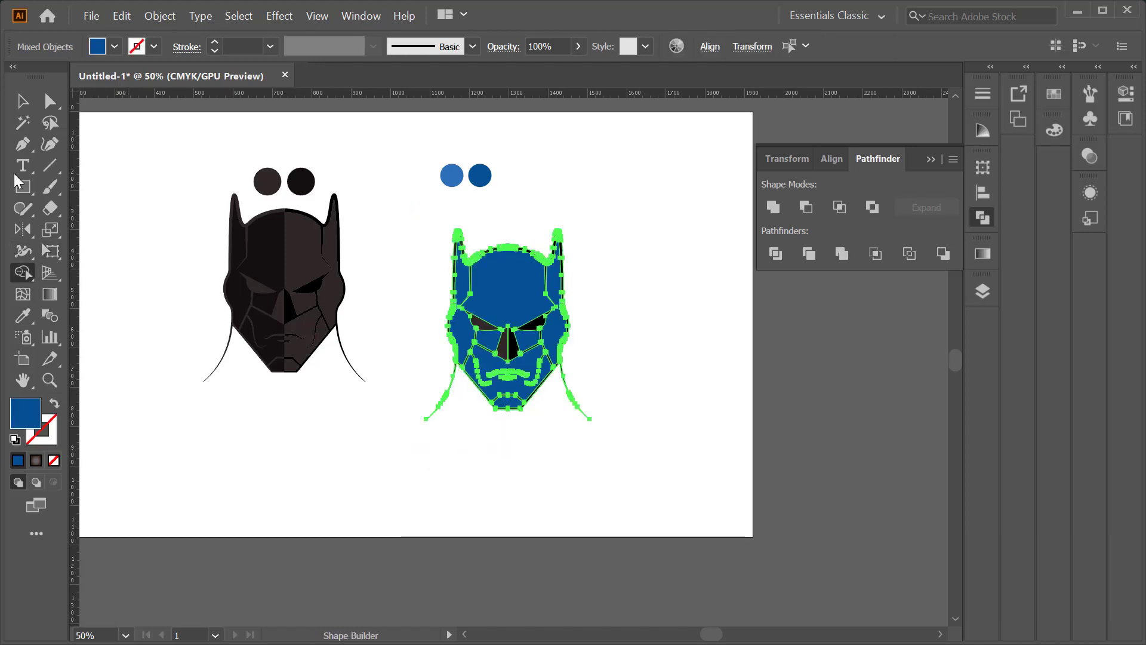
Step: Zoom in on the blue head and inspect its cheek and mouth lines
{"action": "key", "text": "v"}
{"action": "left_click", "coordinate": [578, 339]}
{"action": "scroll", "coordinate": [584, 313], "scroll_direction": "up", "scroll_amount": 2}
{"action": "scroll", "coordinate": [461, 238], "scroll_direction": "up", "scroll_amount": 3}
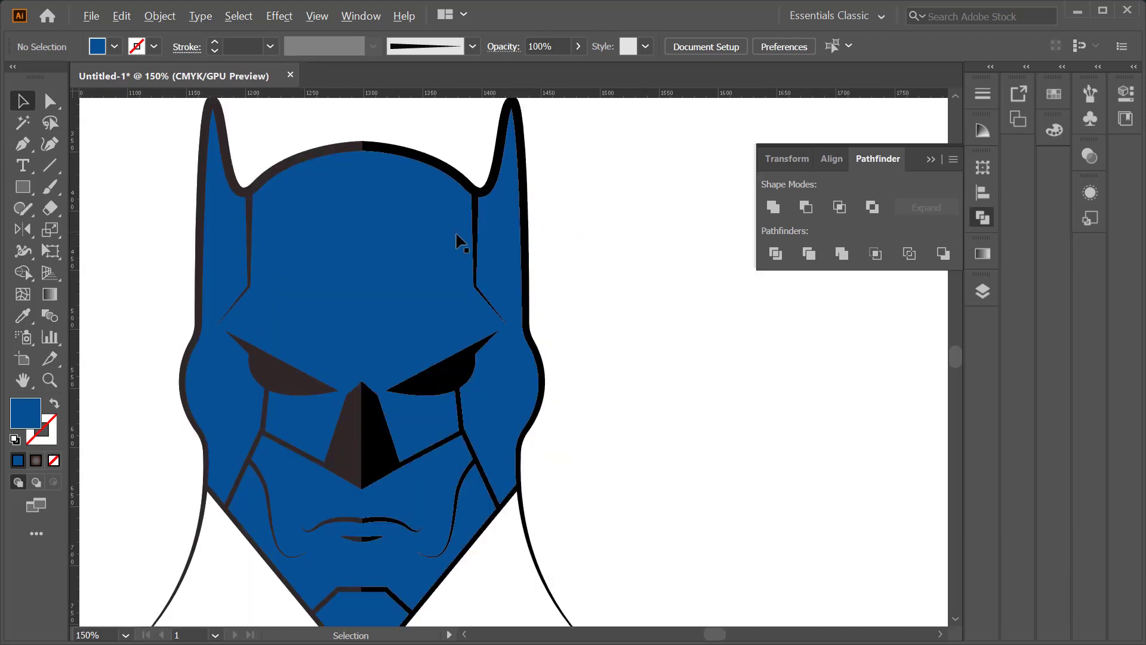
{"action": "scroll", "coordinate": [520, 228], "scroll_direction": "up", "scroll_amount": 3}
{"action": "scroll", "coordinate": [548, 261], "scroll_direction": "up", "scroll_amount": 4}
{"action": "scroll", "coordinate": [542, 255], "scroll_direction": "up", "scroll_amount": 5}
{"action": "scroll", "coordinate": [546, 261], "scroll_direction": "down", "scroll_amount": 5}
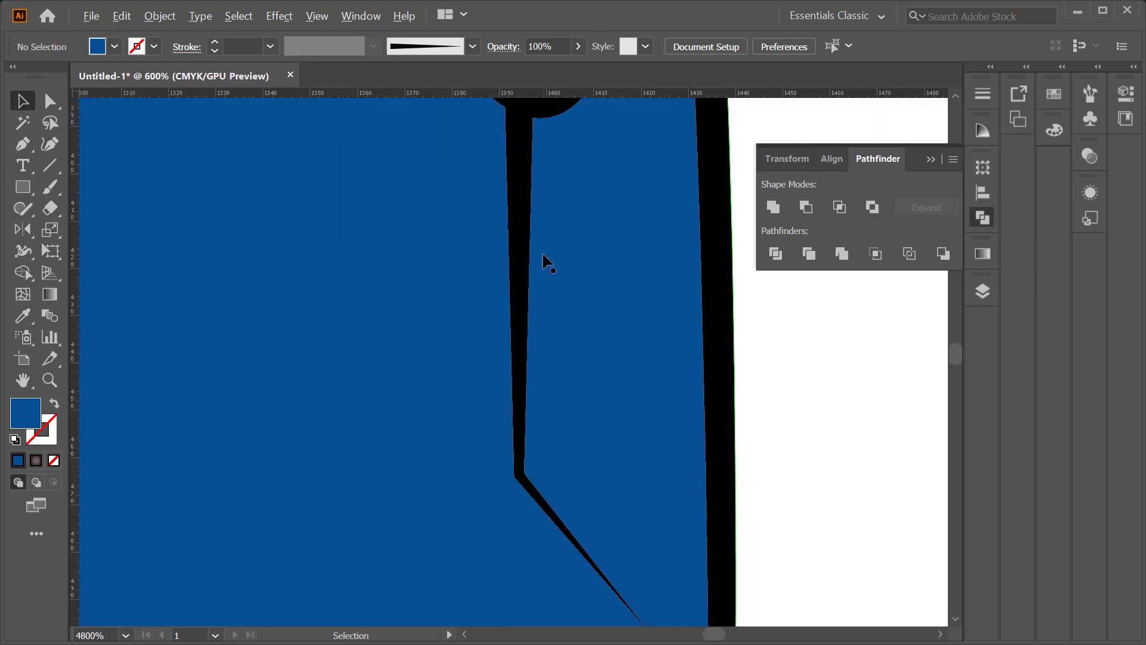
{"action": "scroll", "coordinate": [490, 239], "scroll_direction": "down", "scroll_amount": 5}
{"action": "scroll", "coordinate": [432, 215], "scroll_direction": "down", "scroll_amount": 2}
{"action": "scroll", "coordinate": [472, 411], "scroll_direction": "up", "scroll_amount": 2}
{"action": "scroll", "coordinate": [471, 411], "scroll_direction": "up", "scroll_amount": 1}
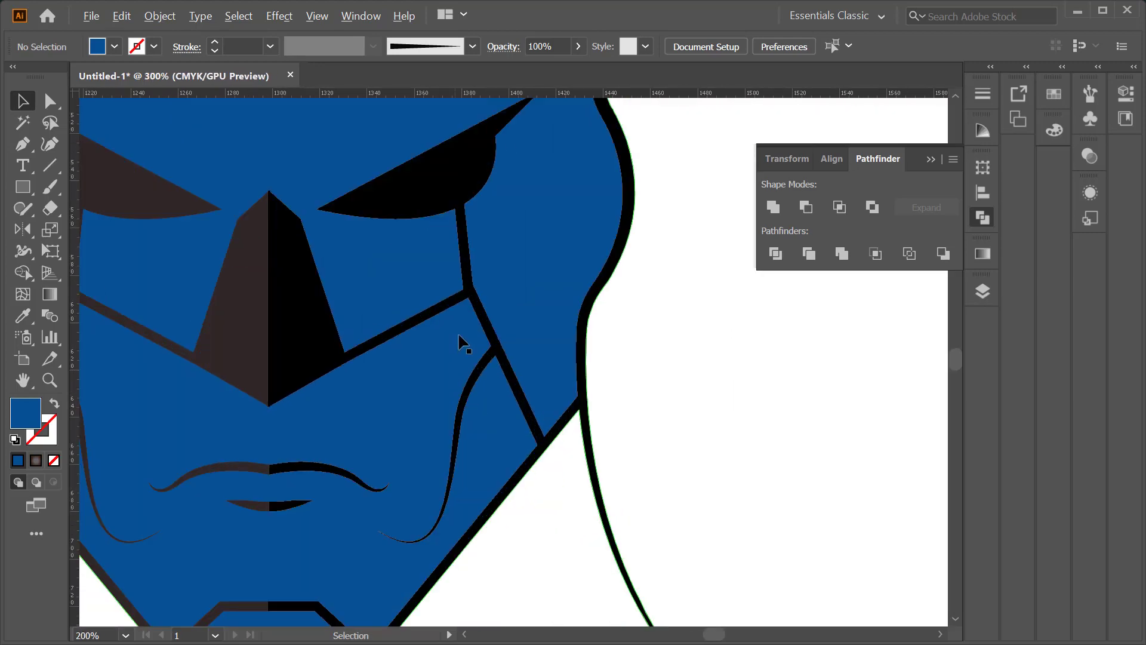
{"action": "left_click", "coordinate": [481, 367]}
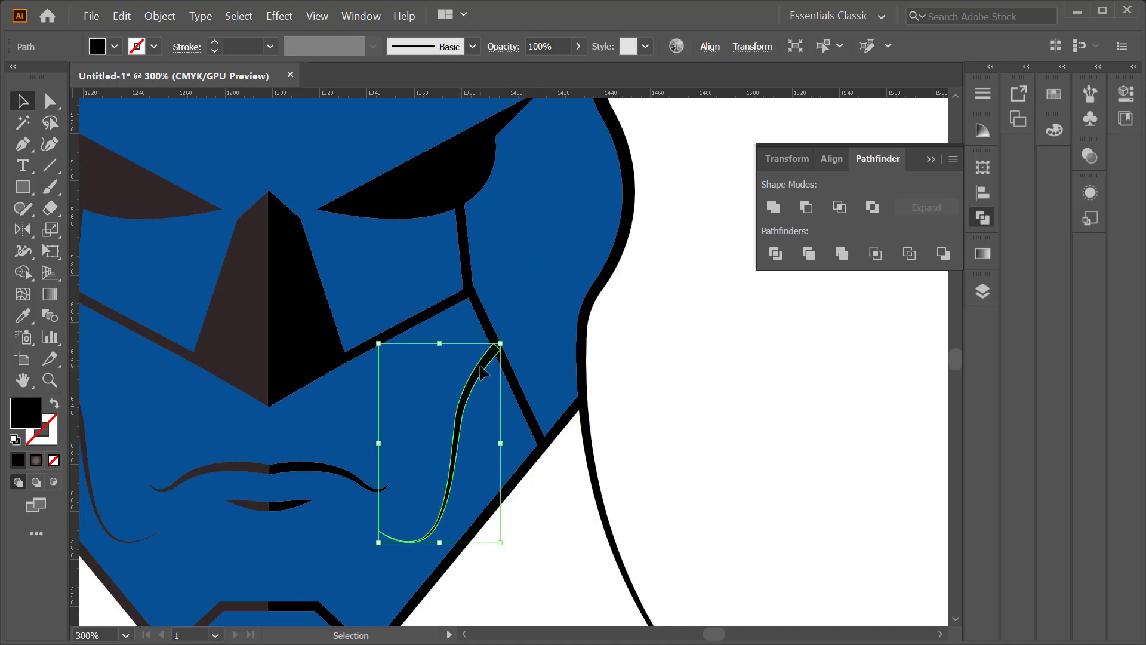
{"action": "left_click", "coordinate": [316, 468]}
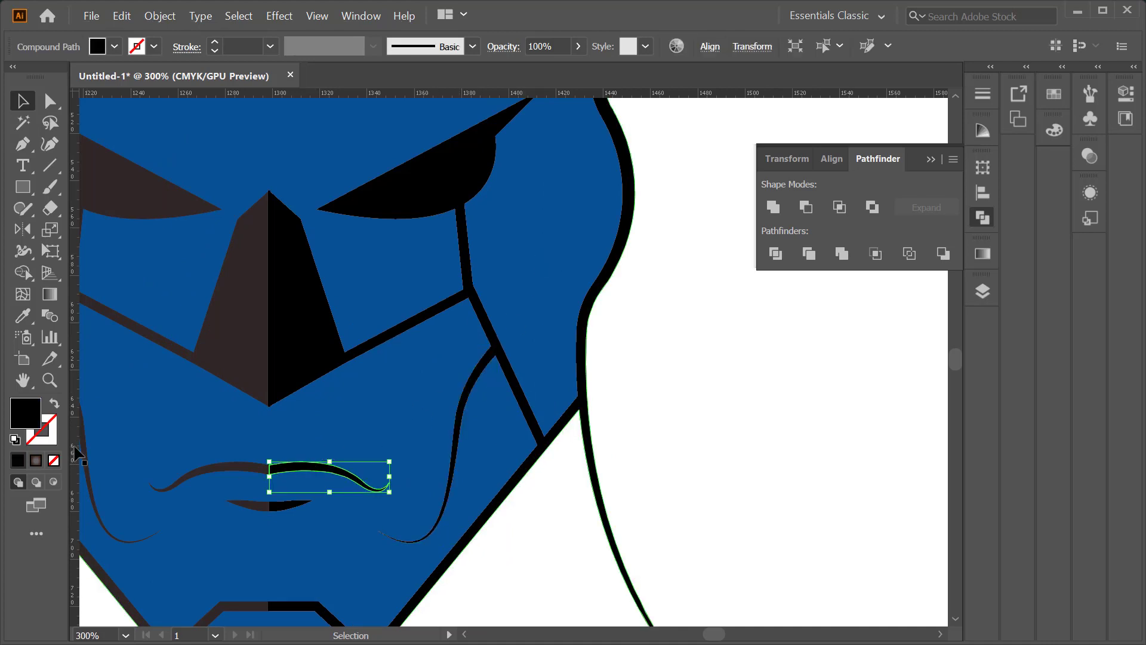
{"action": "scroll", "coordinate": [388, 417], "scroll_direction": "down", "scroll_amount": 2}
{"action": "left_click", "coordinate": [607, 321]}
{"action": "scroll", "coordinate": [607, 321], "scroll_direction": "down", "scroll_amount": 2}
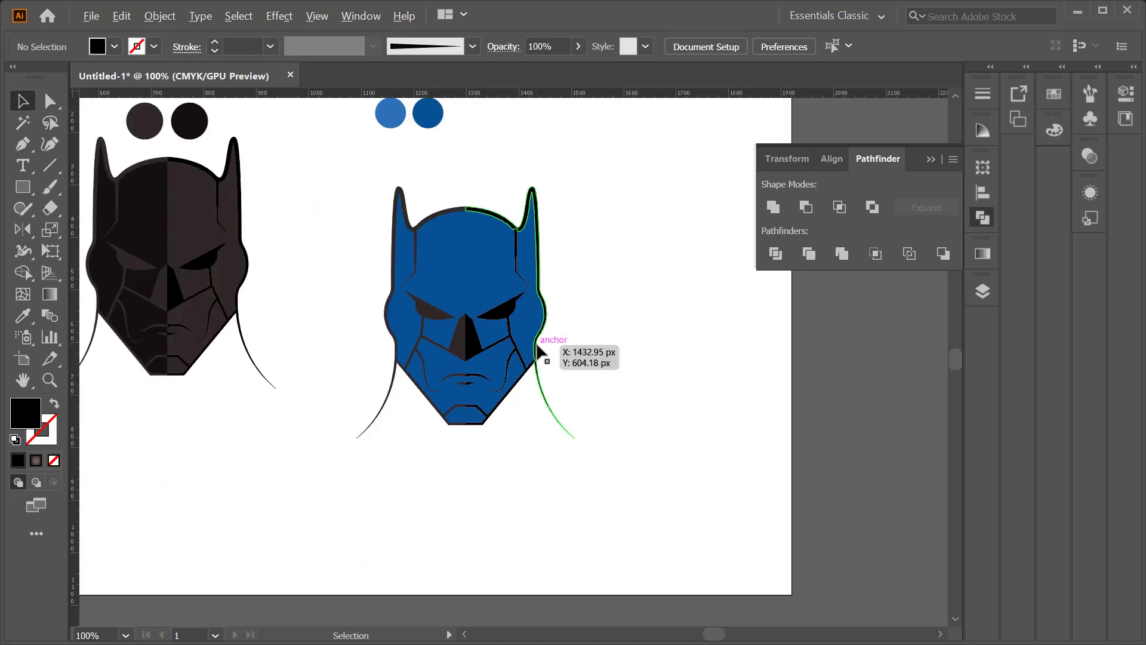
Step: Draw a vertical line down the centre of the blue head
{"action": "left_click", "coordinate": [475, 235]}
{"action": "left_click_drag", "start_coordinate": [475, 235], "coordinate": [667, 196]}
{"action": "key", "text": "ctrl+z"}
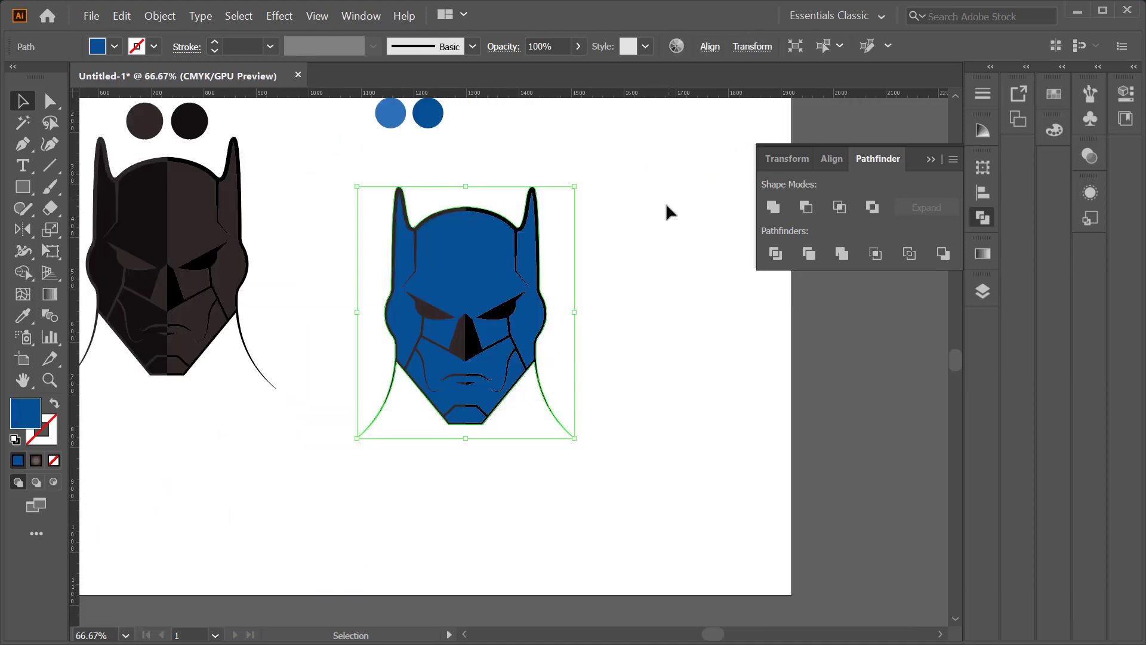
{"action": "left_click", "coordinate": [665, 202]}
{"action": "left_click", "coordinate": [460, 275]}
{"action": "left_click", "coordinate": [49, 165]}
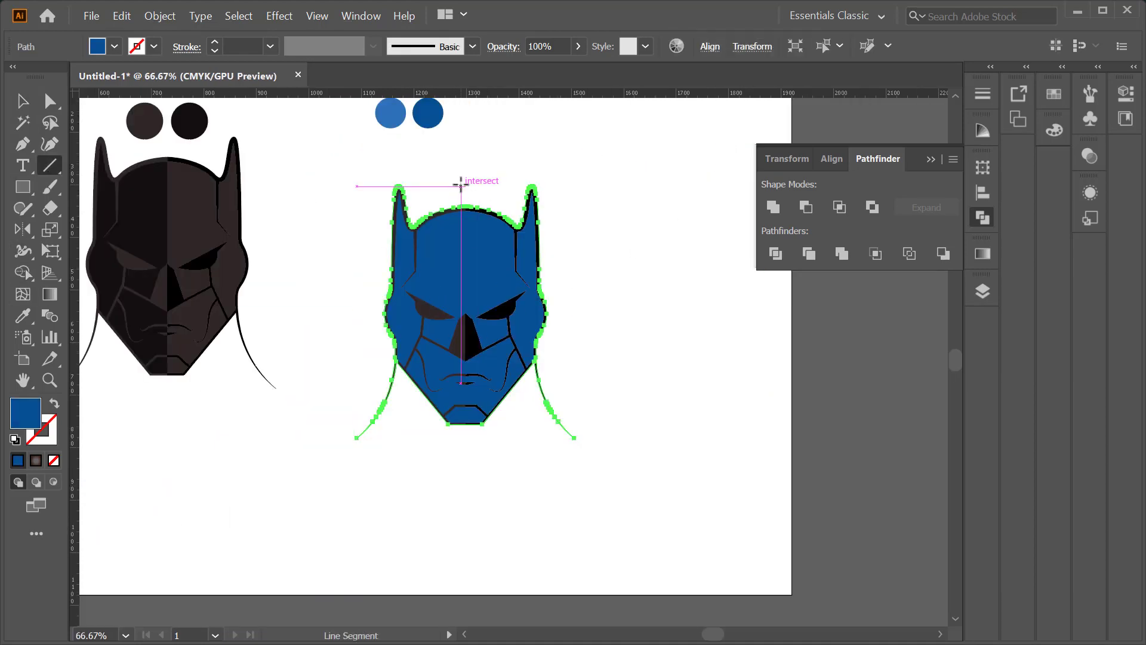
{"action": "left_click_drag", "start_coordinate": [464, 184], "coordinate": [466, 466]}
{"action": "key", "text": "v"}
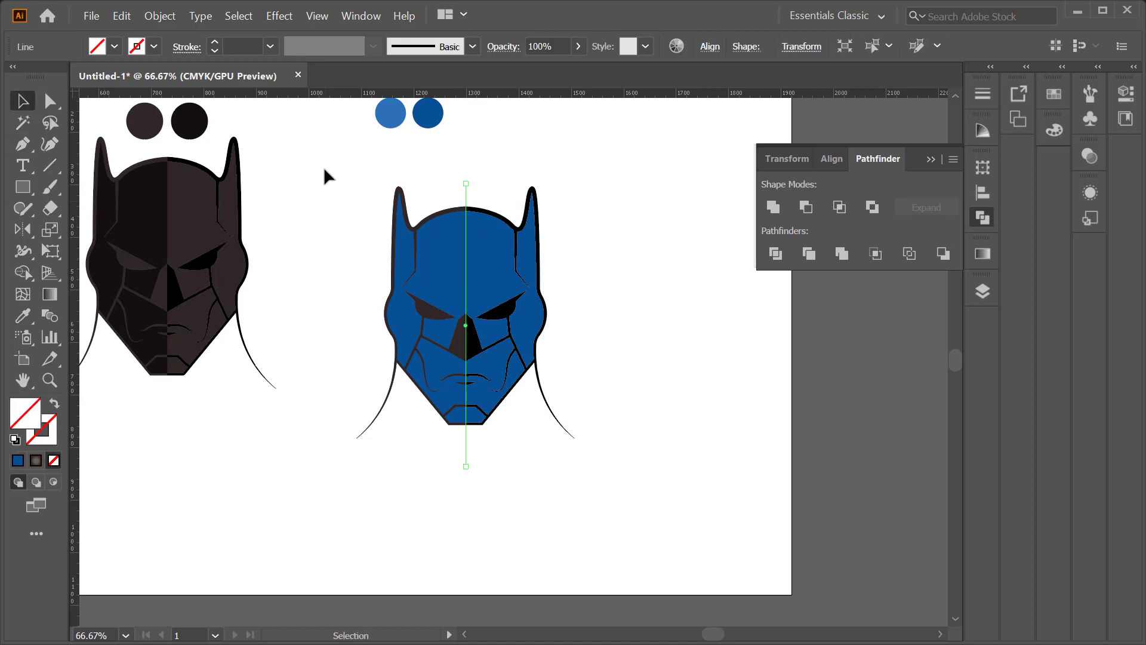
{"action": "left_click_drag", "start_coordinate": [324, 167], "coordinate": [490, 468]}
{"action": "left_click", "coordinate": [472, 157]}
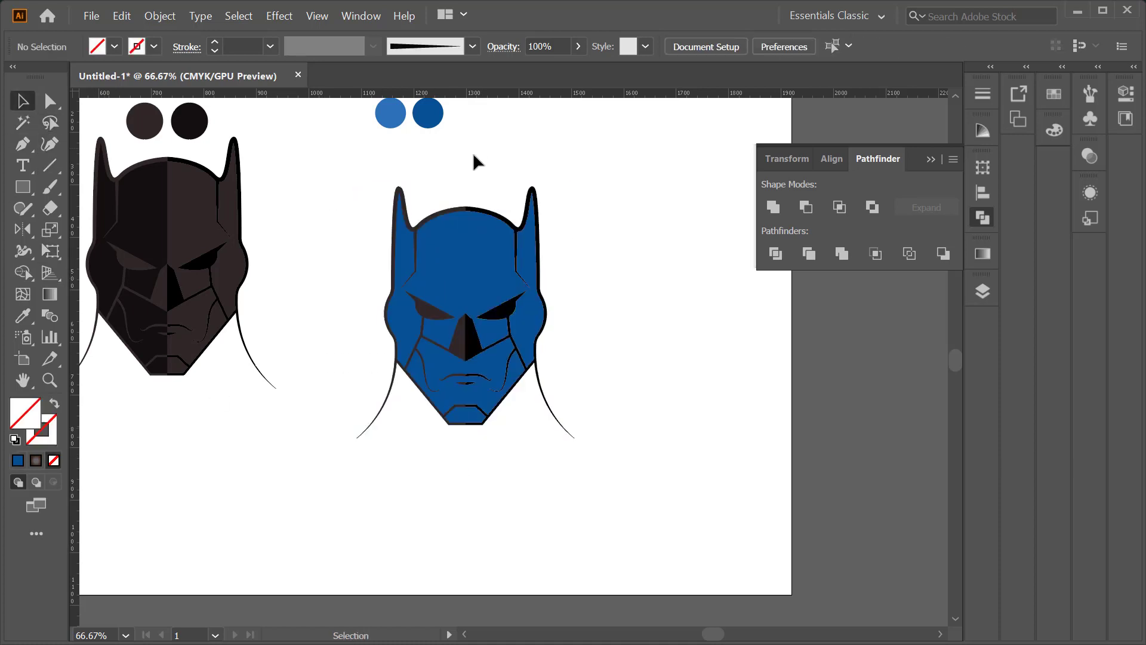
Step: Move the blue face fill aside and Shape Builder its left half black
{"action": "left_click", "coordinate": [457, 235]}
{"action": "mouse_move", "coordinate": [457, 235]}
{"action": "left_mouse_down"}
{"action": "mouse_move", "coordinate": [221, 240]}
{"action": "mouse_move", "coordinate": [321, 250]}
{"action": "left_mouse_up"}
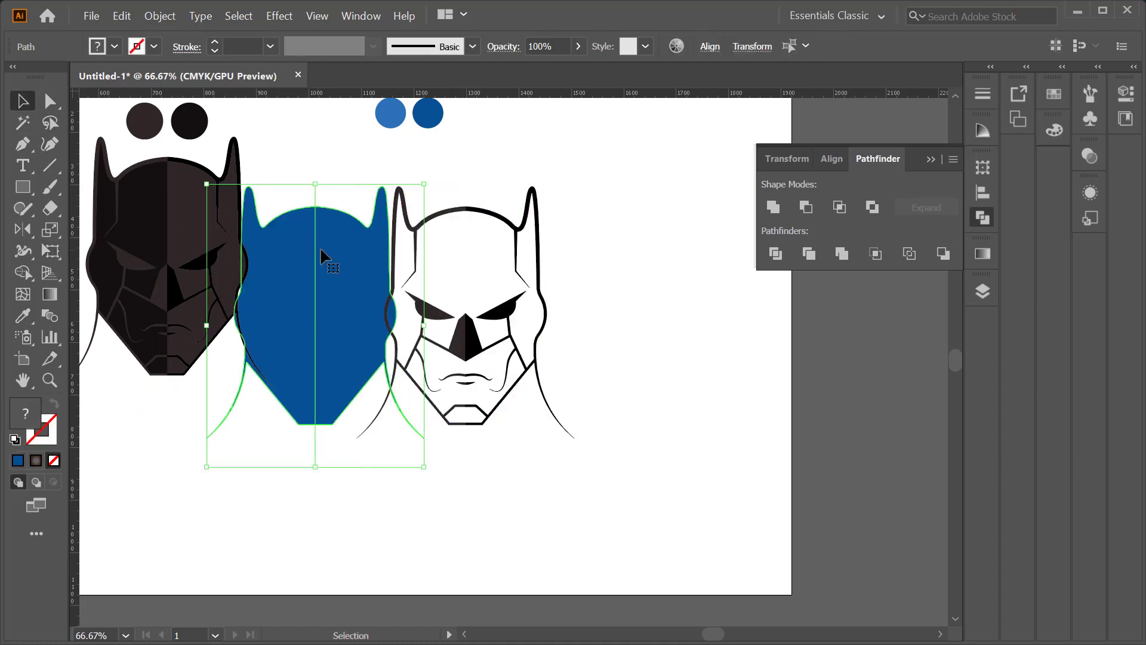
{"action": "key", "text": "shift+m"}
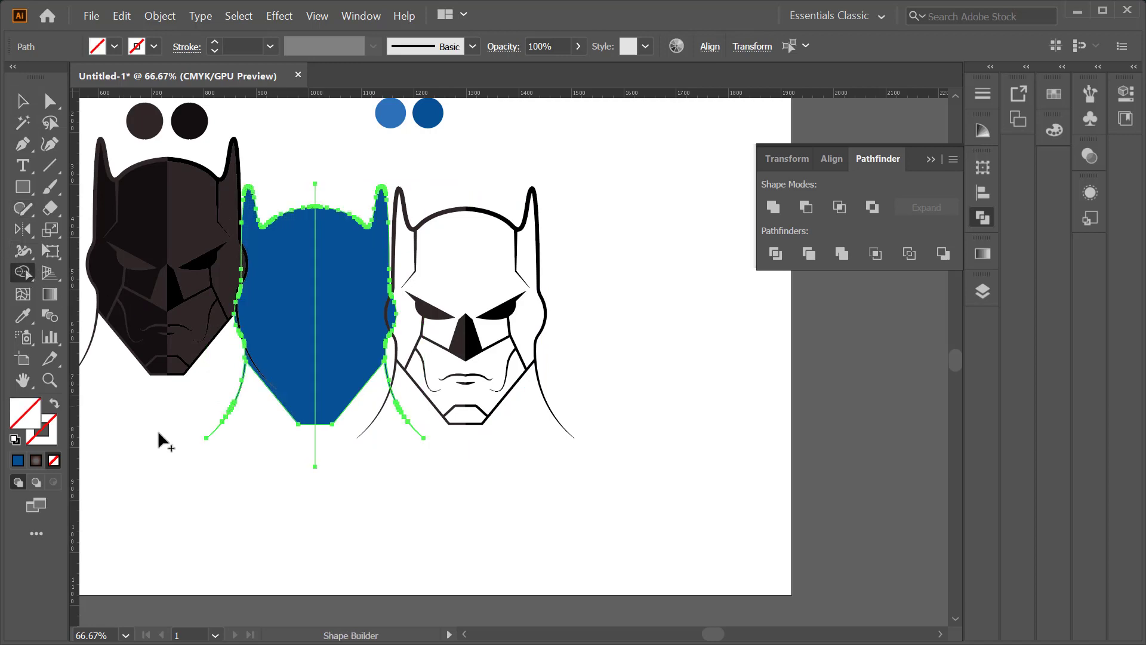
{"action": "key", "text": "shift+x"}
{"action": "left_click", "coordinate": [281, 286]}
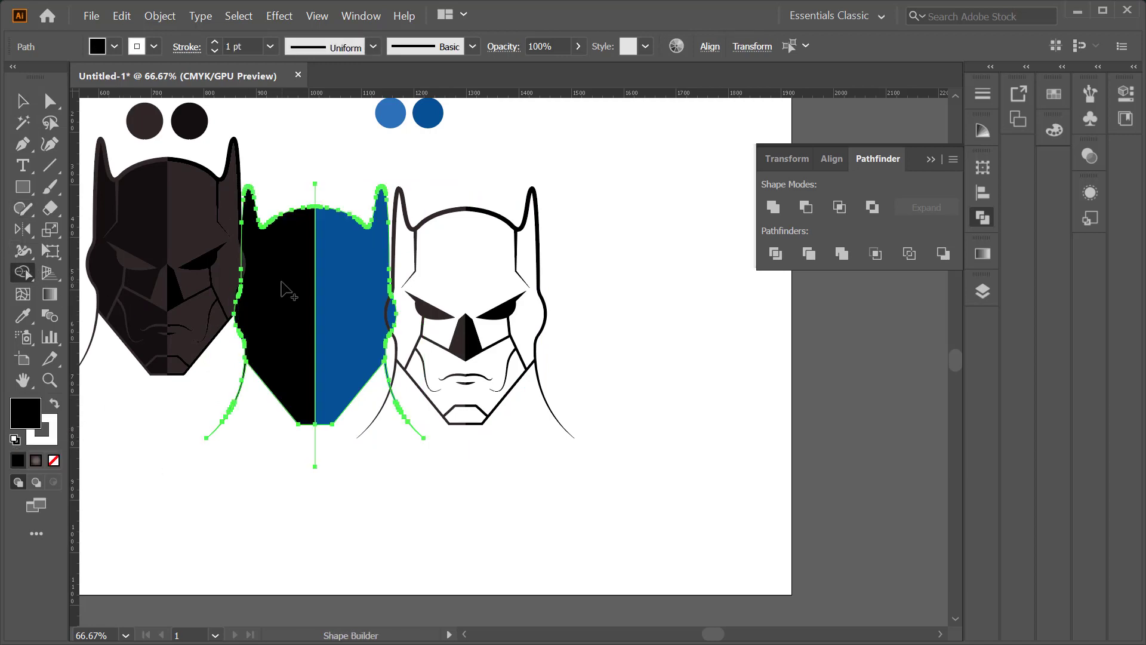
{"action": "key", "text": "v"}
{"action": "left_click", "coordinate": [253, 156]}
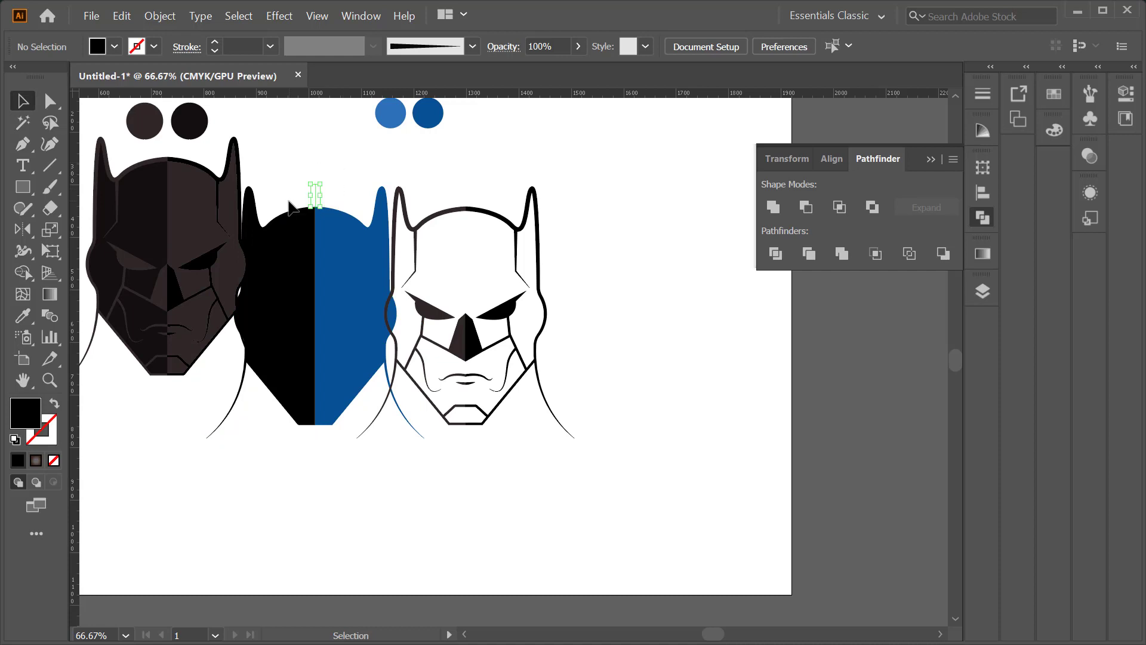
Step: Put the split face back and colour the right eye and mouth line dark blue
{"action": "left_click_drag", "start_coordinate": [315, 440], "coordinate": [457, 269]}
{"action": "left_click", "coordinate": [625, 196]}
{"action": "left_click", "coordinate": [493, 263]}
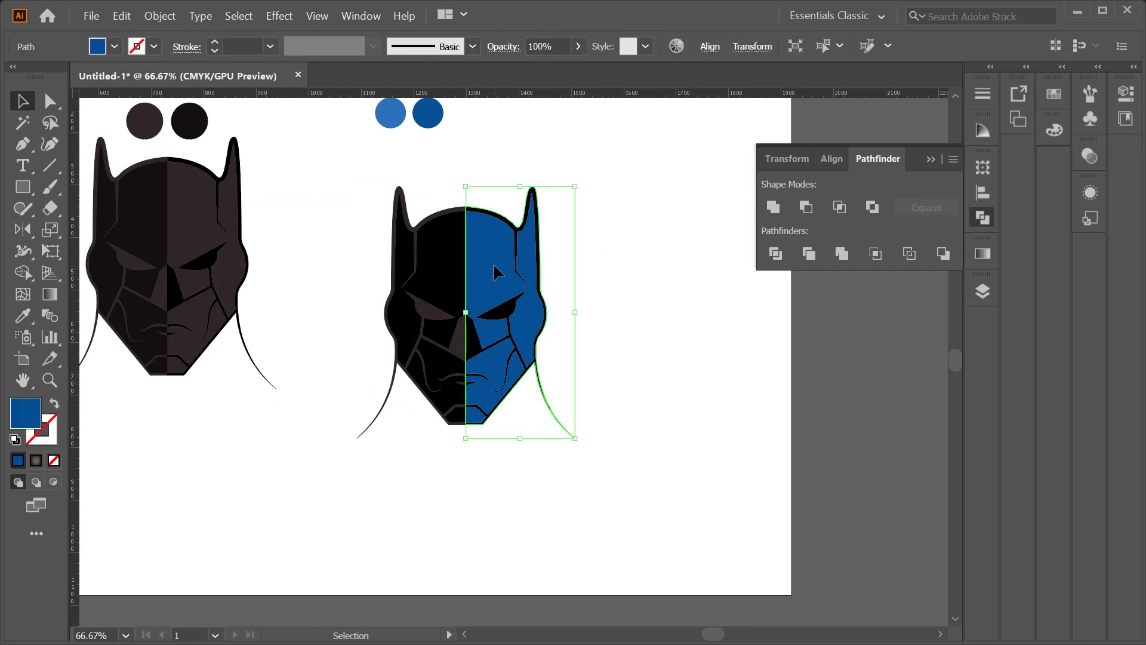
{"action": "left_click", "coordinate": [525, 281], "text": "shift"}
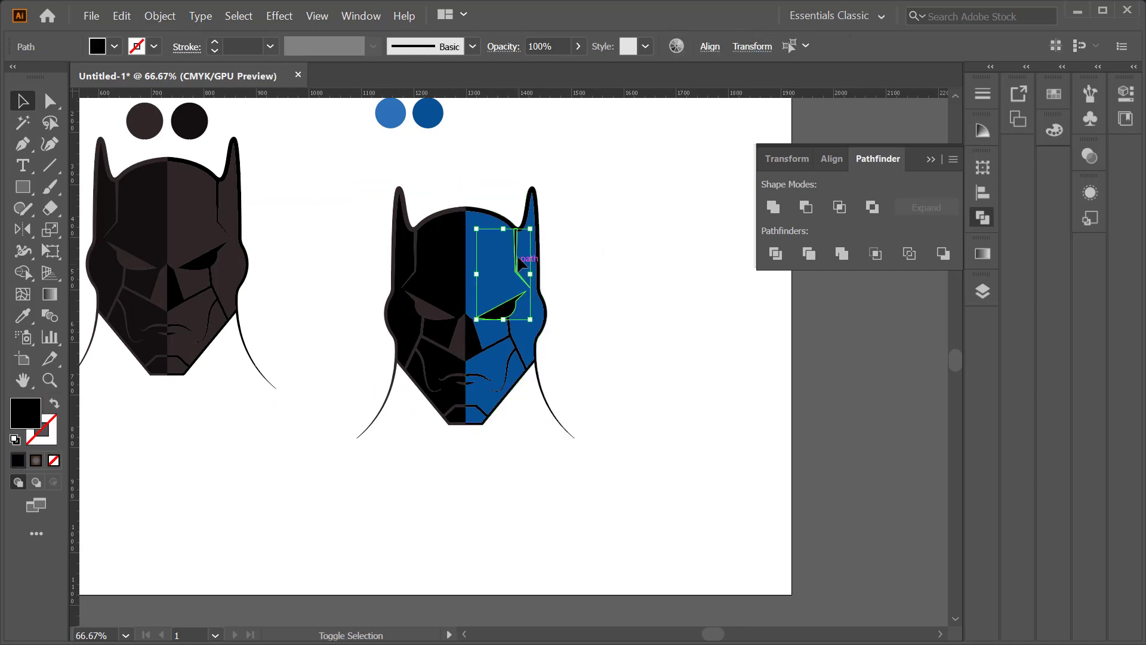
{"action": "left_click", "coordinate": [514, 307], "text": "shift"}
{"action": "left_click", "coordinate": [476, 387], "text": "shift"}
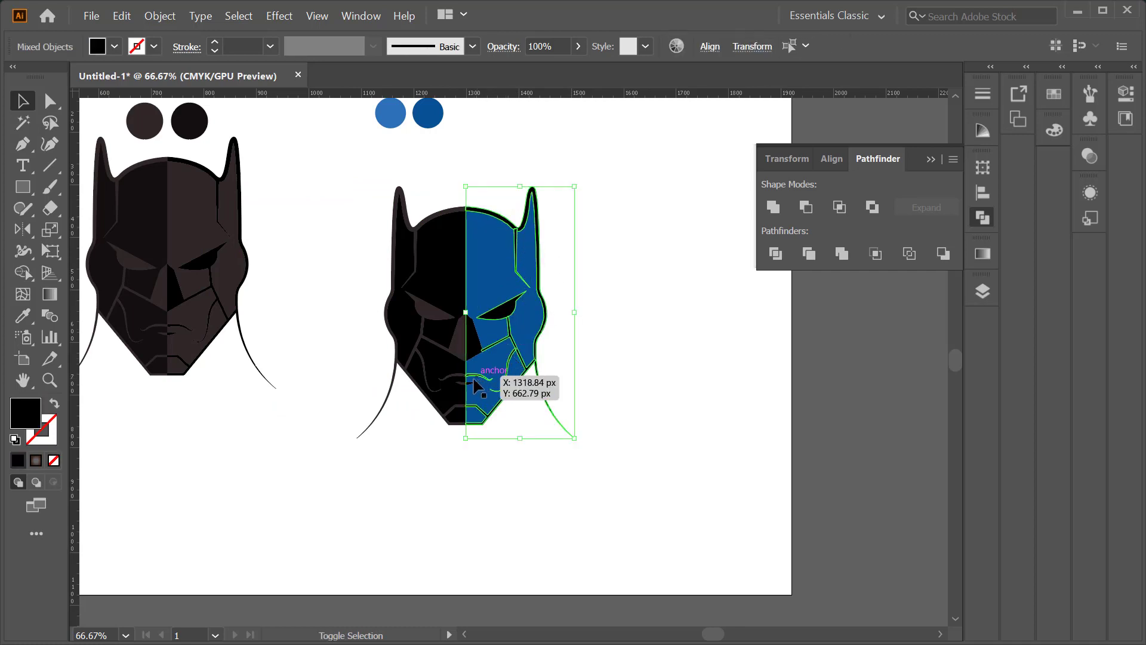
{"action": "key", "text": "i"}
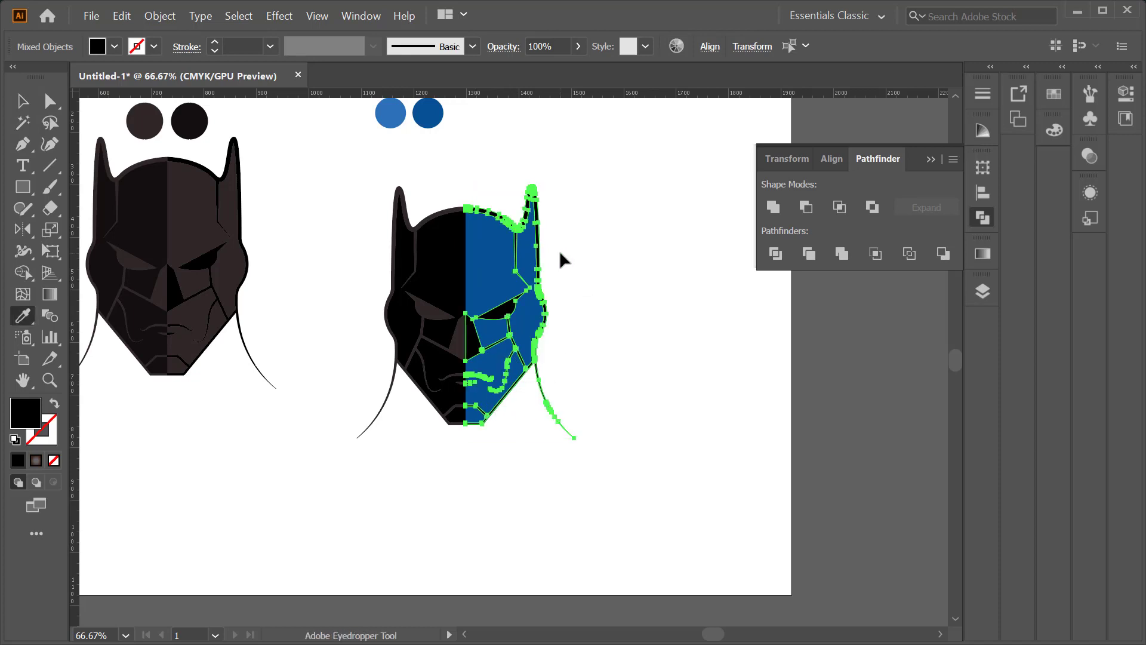
{"action": "left_click", "coordinate": [428, 113]}
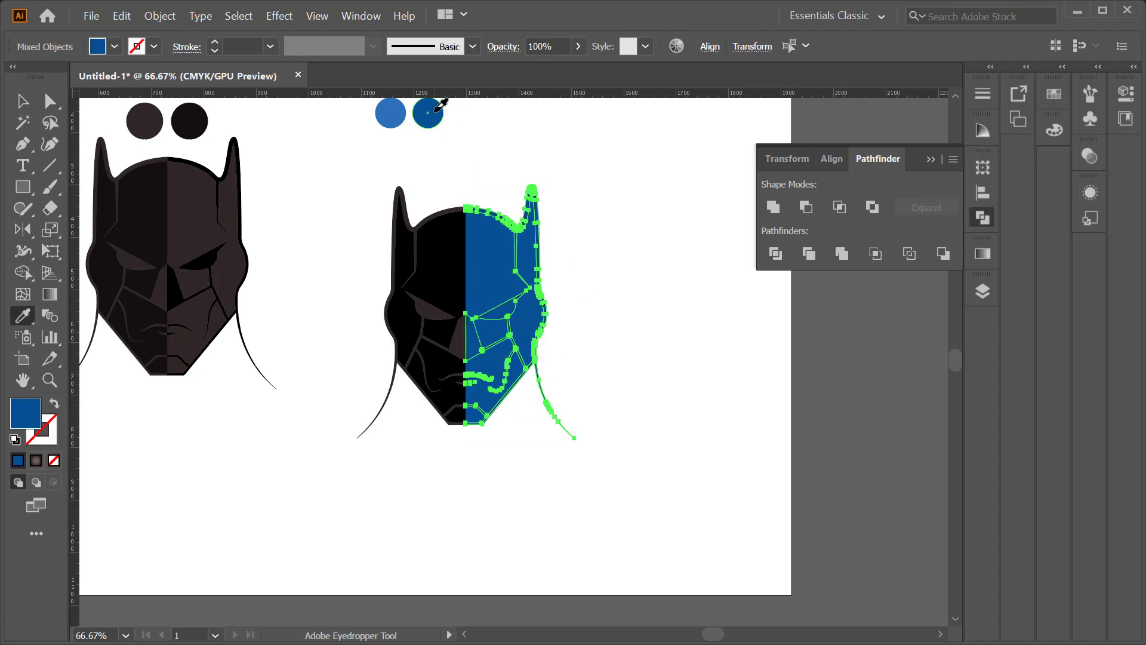
{"action": "key", "text": "v"}
{"action": "left_click", "coordinate": [628, 189]}
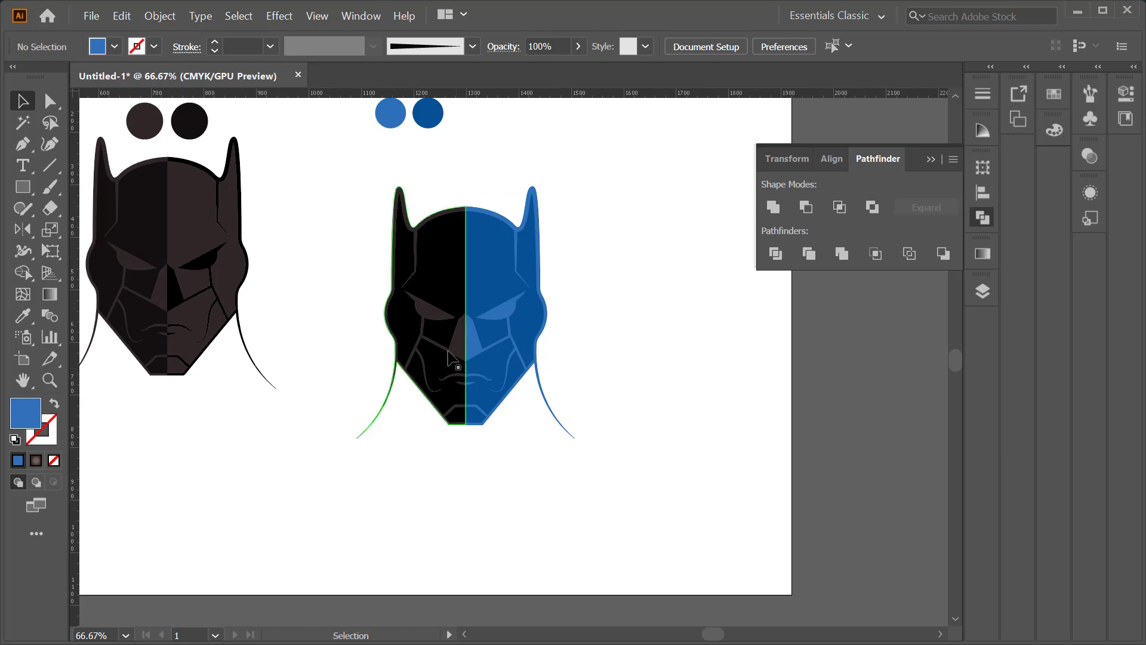
Step: Eyedropper light blue onto the left eye, face lines, outline and black left half
{"action": "left_click", "coordinate": [429, 307]}
{"action": "left_click", "coordinate": [421, 359], "text": "shift"}
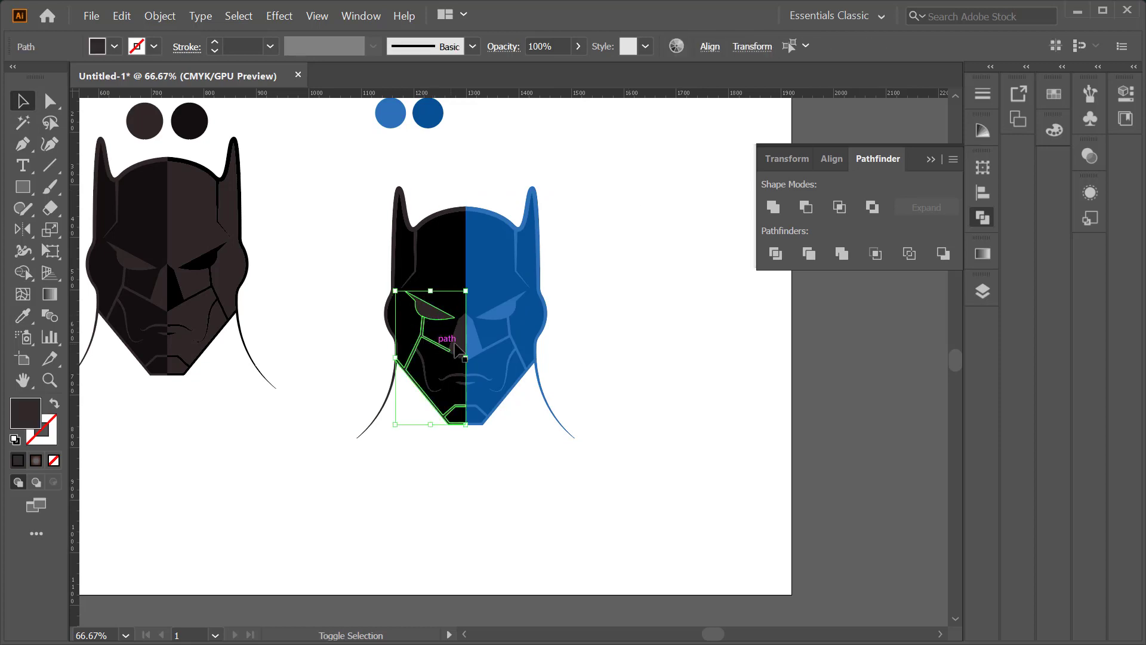
{"action": "left_click", "coordinate": [453, 377], "text": "shift"}
{"action": "left_click", "coordinate": [454, 413], "text": "shift"}
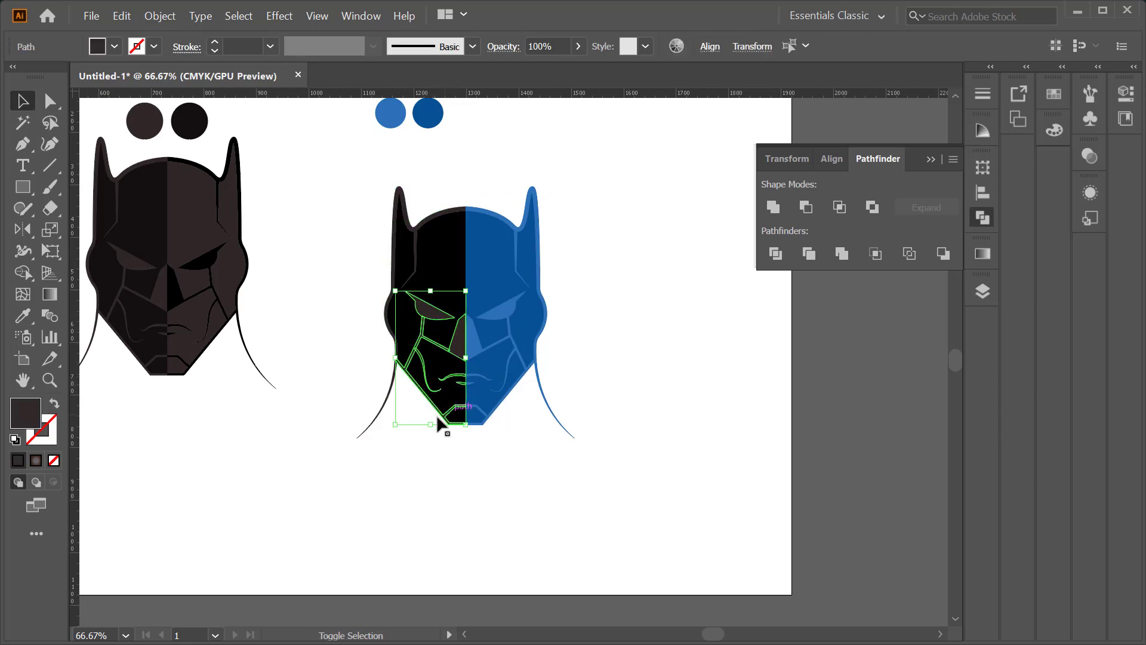
{"action": "left_click", "coordinate": [393, 389], "text": "shift"}
{"action": "key", "text": "i"}
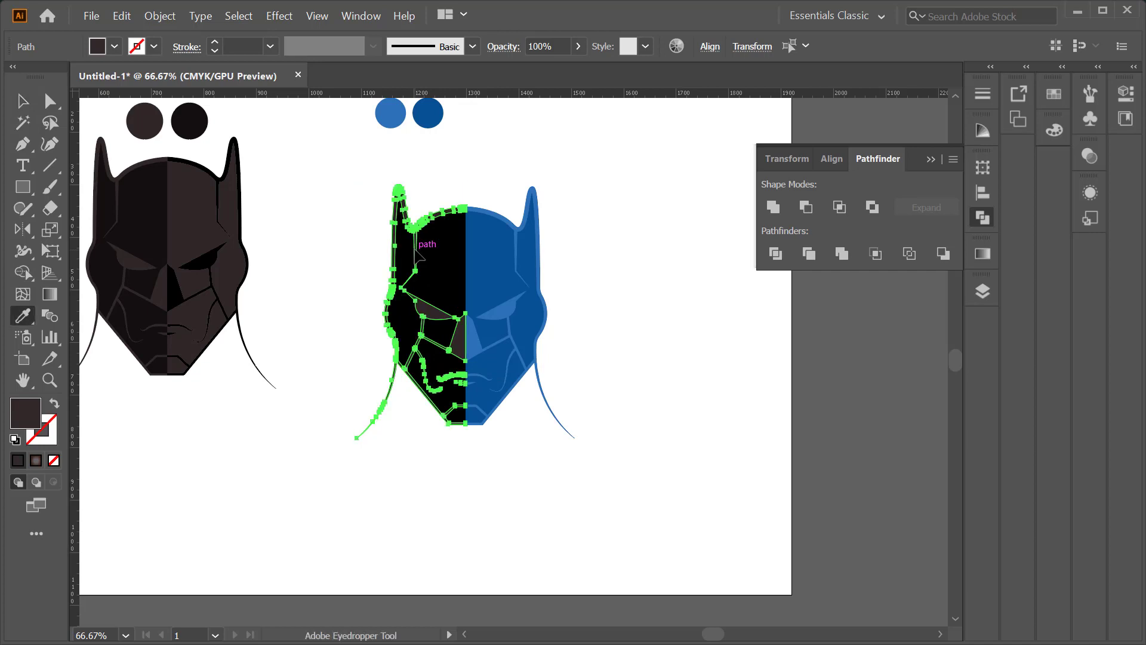
{"action": "left_click", "coordinate": [488, 257]}
{"action": "key", "text": "v"}
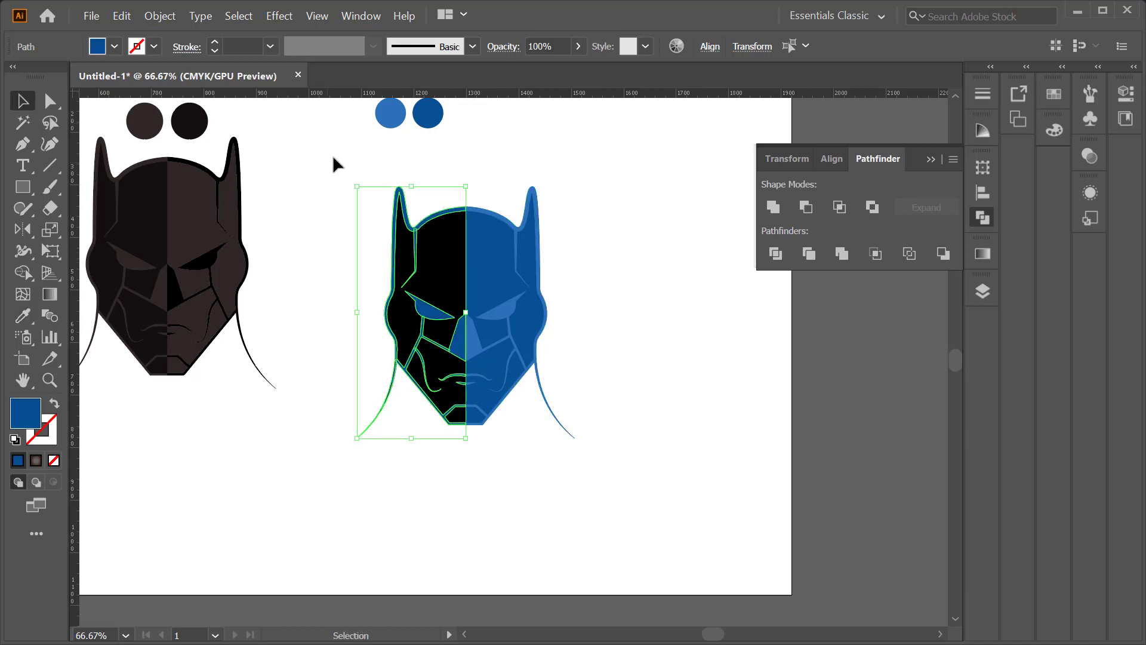
{"action": "key", "text": "i"}
{"action": "left_click", "coordinate": [409, 266]}
{"action": "key", "text": "v"}
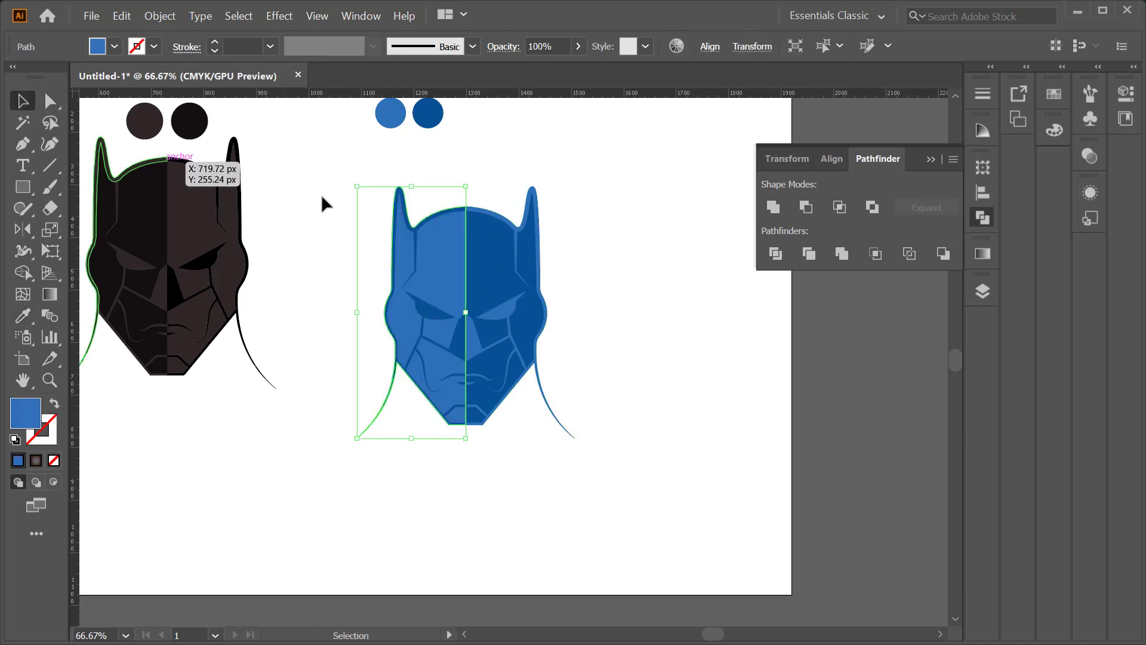
{"action": "left_click", "coordinate": [310, 162]}
{"action": "scroll", "coordinate": [488, 346], "scroll_direction": "up", "scroll_amount": 4}
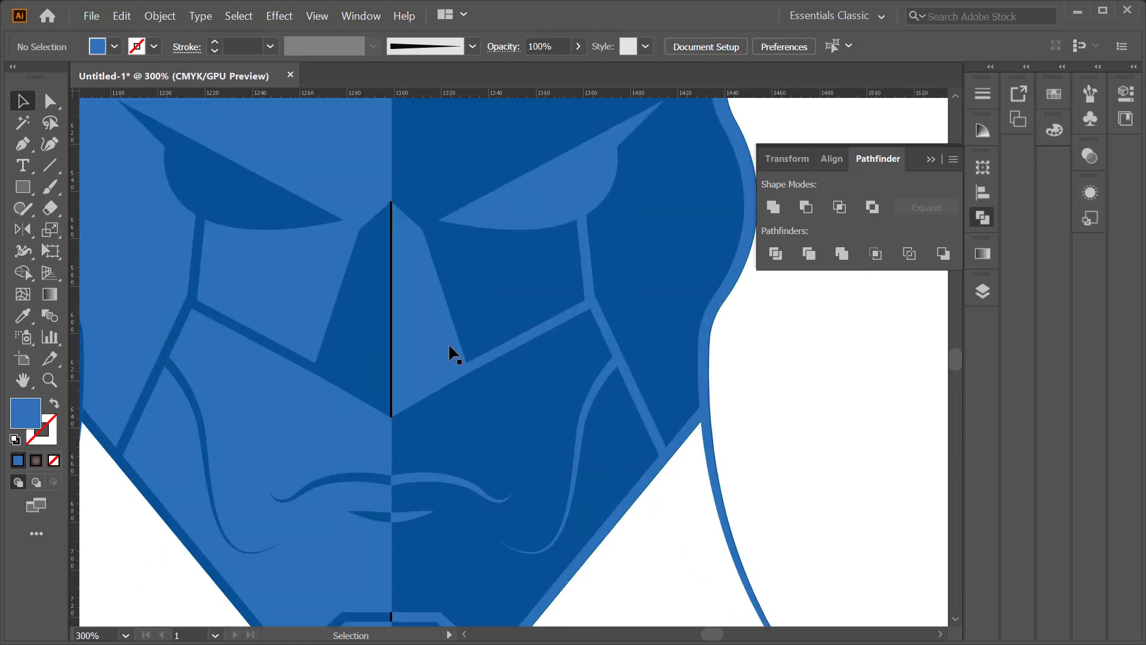
Step: Delete the blue head's dark centre line and zoom out to view the artboard
{"action": "left_click", "coordinate": [391, 280]}
{"action": "key", "text": "Delete"}
{"action": "scroll", "coordinate": [420, 187], "scroll_direction": "down", "scroll_amount": 3}
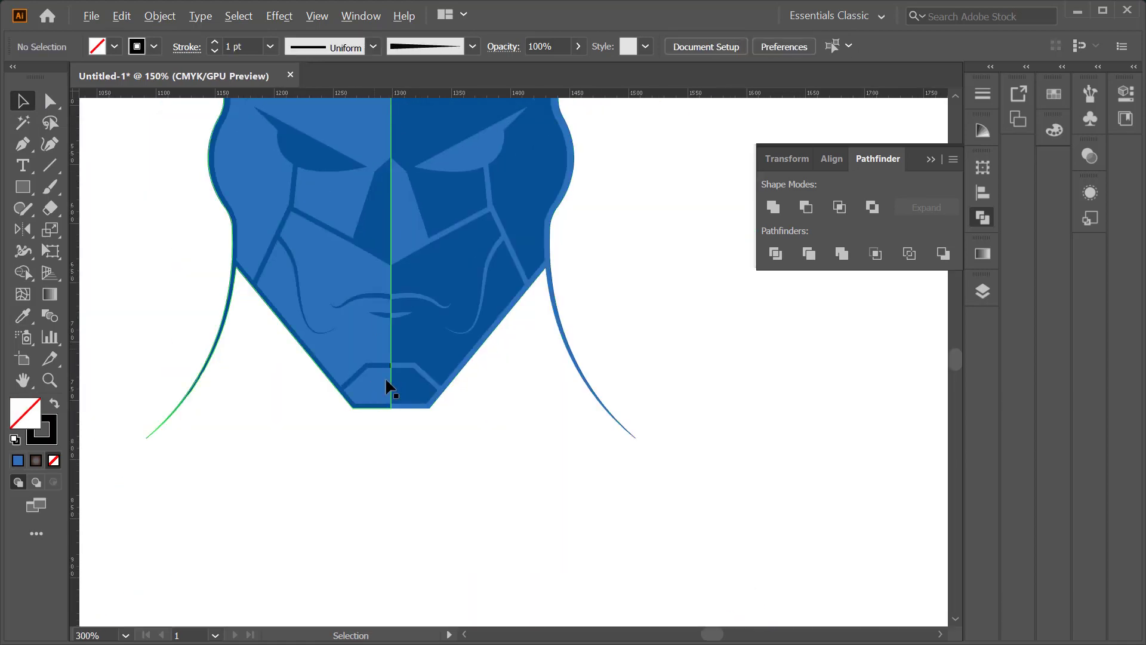
{"action": "scroll", "coordinate": [401, 302], "scroll_direction": "up", "scroll_amount": 6}
{"action": "scroll", "coordinate": [388, 281], "scroll_direction": "down", "scroll_amount": 2}
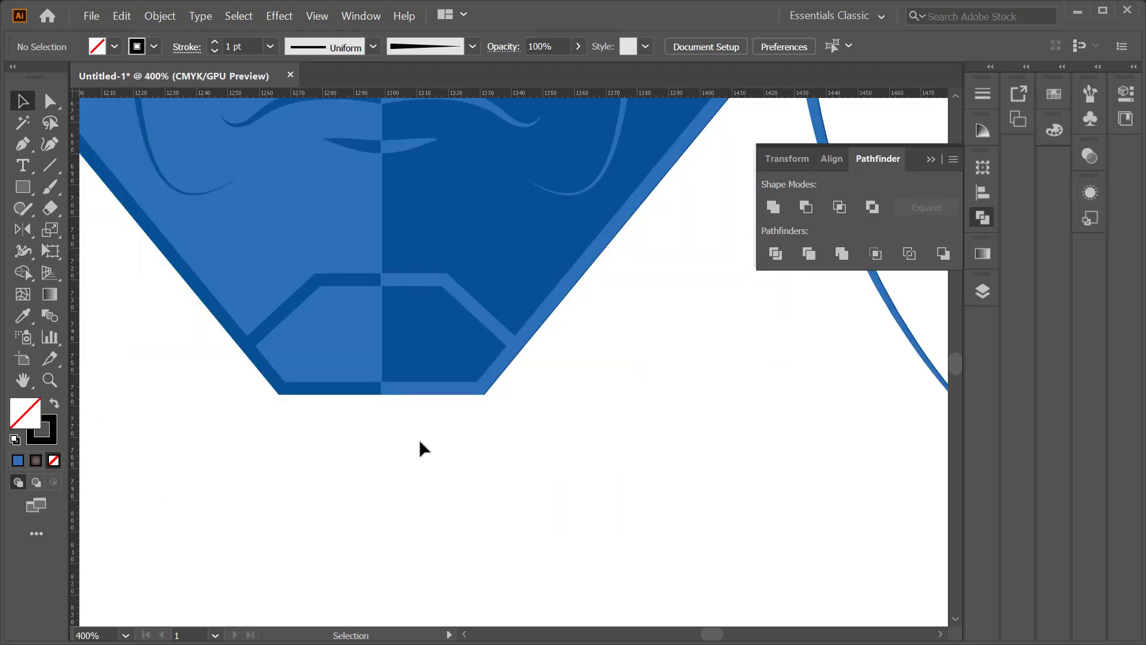
{"action": "scroll", "coordinate": [410, 422], "scroll_direction": "down", "scroll_amount": 1}
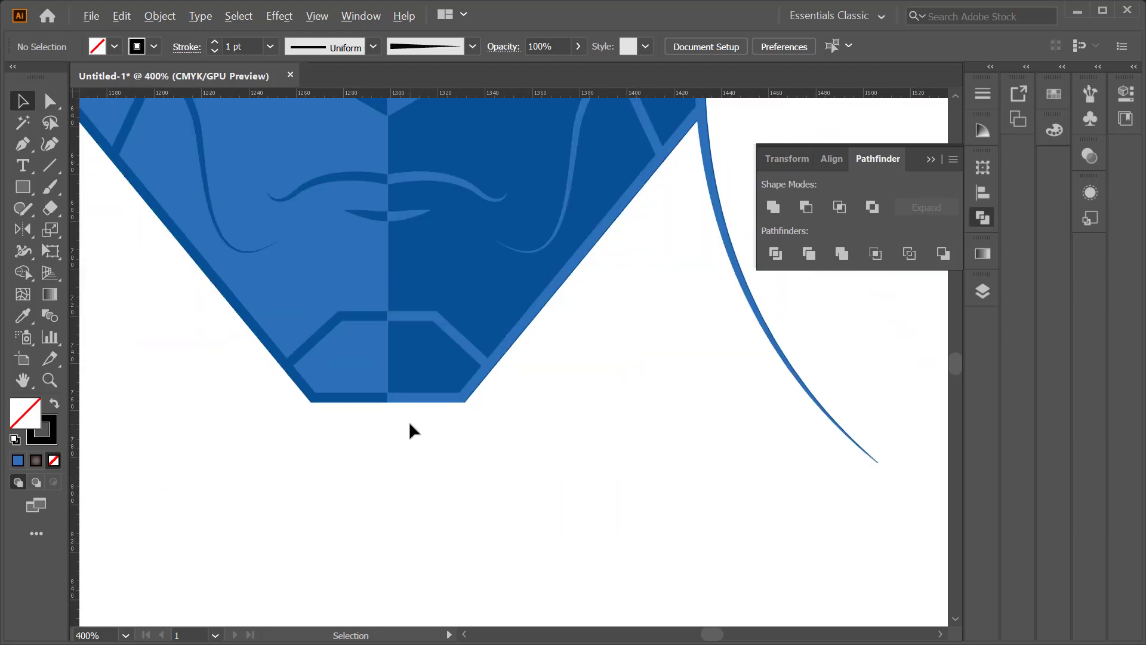
{"action": "scroll", "coordinate": [409, 421], "scroll_direction": "down", "scroll_amount": 2}
{"action": "scroll", "coordinate": [409, 421], "scroll_direction": "down", "scroll_amount": 1}
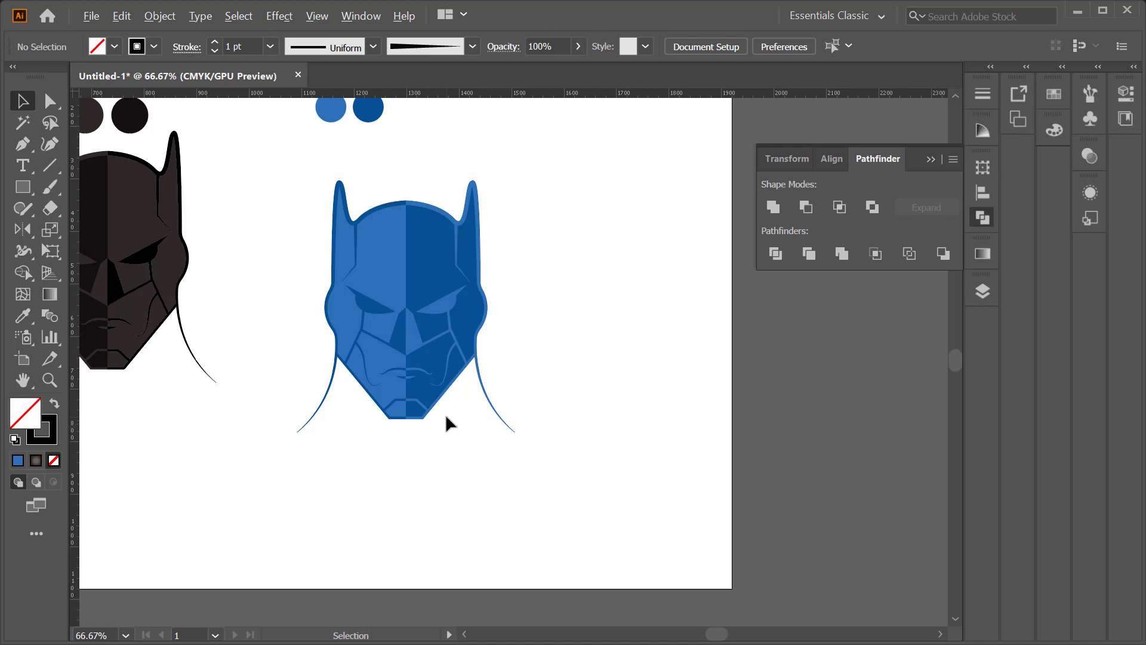
{"action": "scroll", "coordinate": [446, 414], "scroll_direction": "down", "scroll_amount": 1}
{"action": "scroll", "coordinate": [445, 414], "scroll_direction": "down", "scroll_amount": 1}
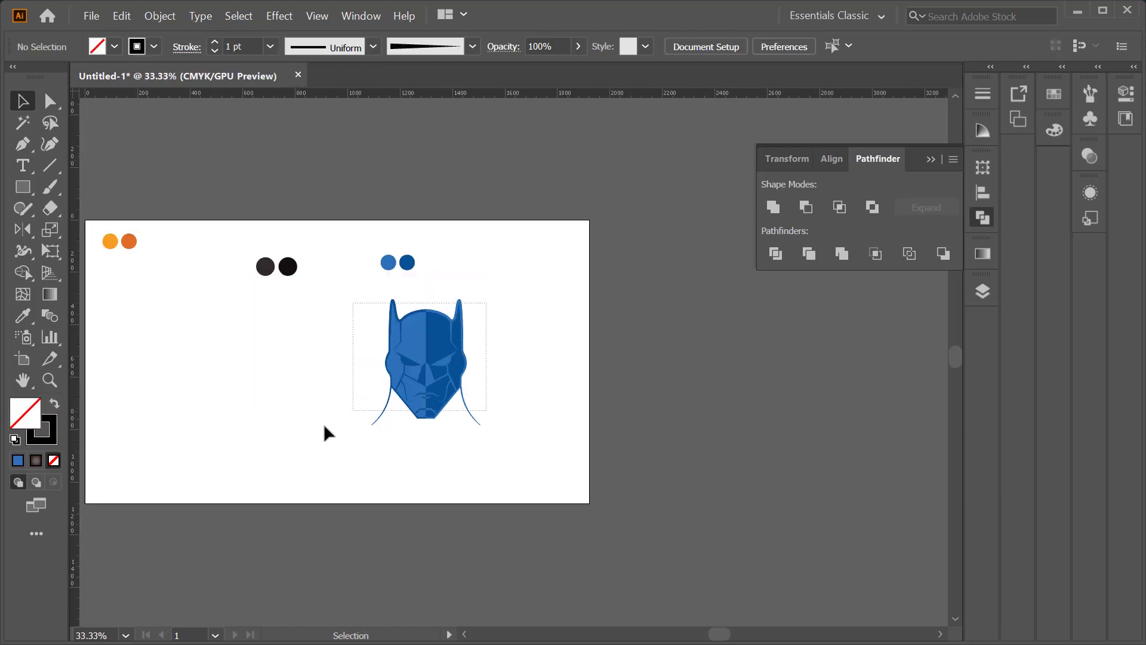
{"action": "scroll", "coordinate": [264, 319], "scroll_direction": "up", "scroll_amount": 3}
Step: Recolour the copied head's right half with the dark brown from its swatch circle
{"action": "left_click", "coordinate": [379, 371], "text": "shift"}
{"action": "left_click", "coordinate": [383, 513], "text": "shift"}
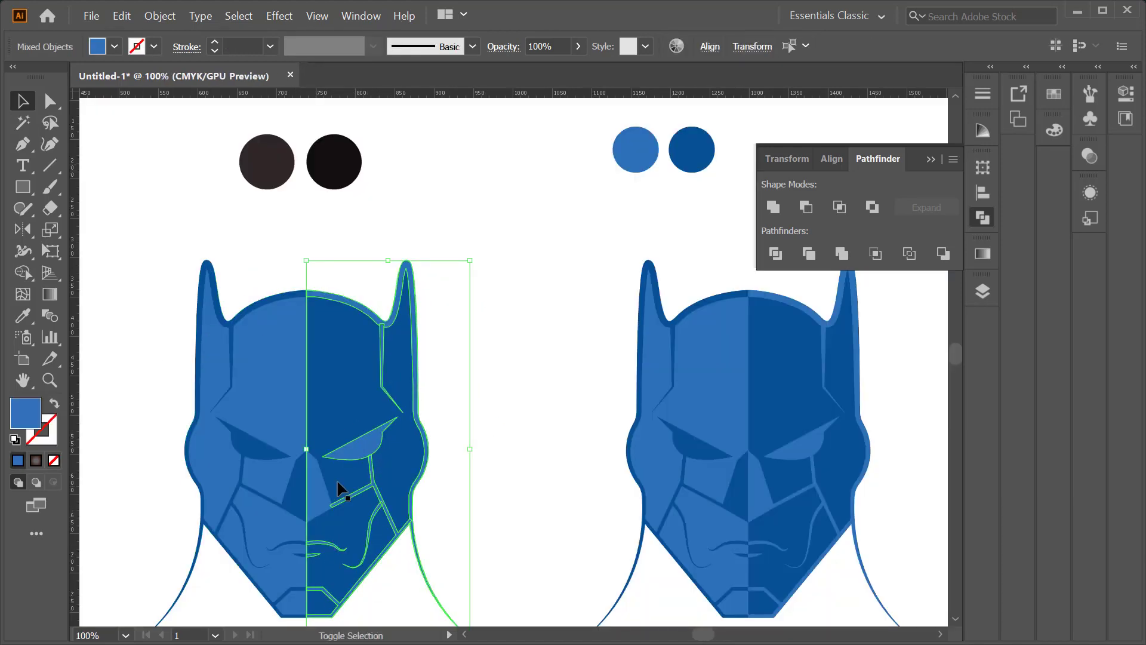
{"action": "key", "text": "i"}
{"action": "left_click", "coordinate": [267, 161]}
{"action": "key", "text": "ctrl+shift+a"}
{"action": "scroll", "coordinate": [377, 261], "scroll_direction": "down", "scroll_amount": 1}
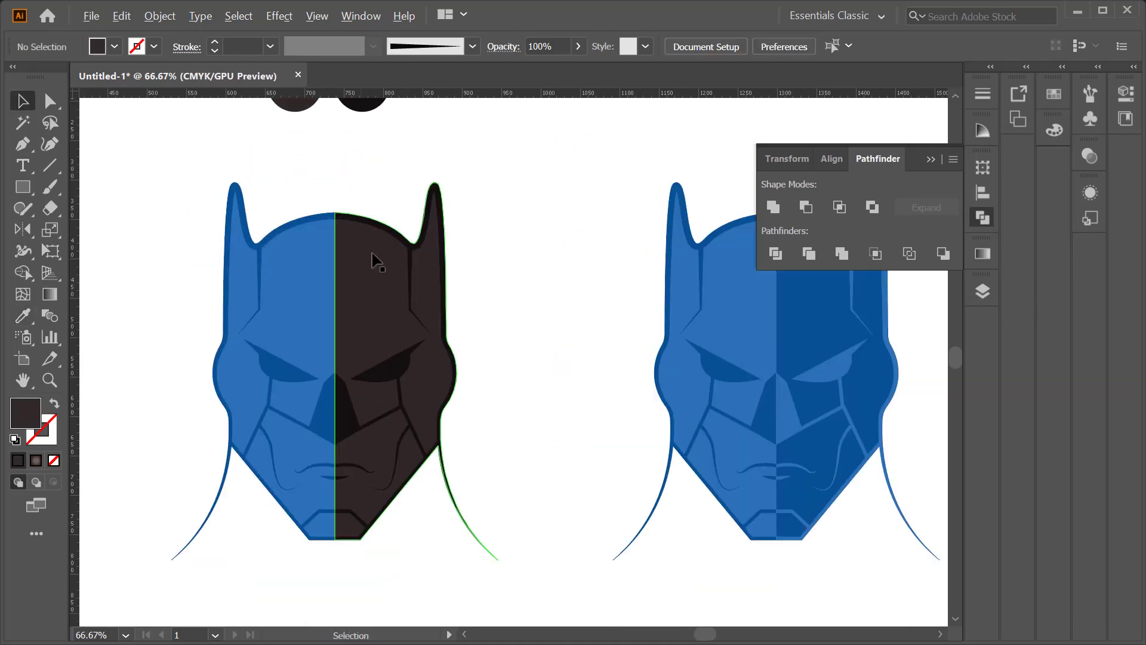
{"action": "scroll", "coordinate": [376, 261], "scroll_direction": "up", "scroll_amount": 1}
Step: Recolour the copy's left half with the darker brown swatch
{"action": "left_click", "coordinate": [287, 237]}
{"action": "scroll", "coordinate": [302, 197], "scroll_direction": "down", "scroll_amount": 1}
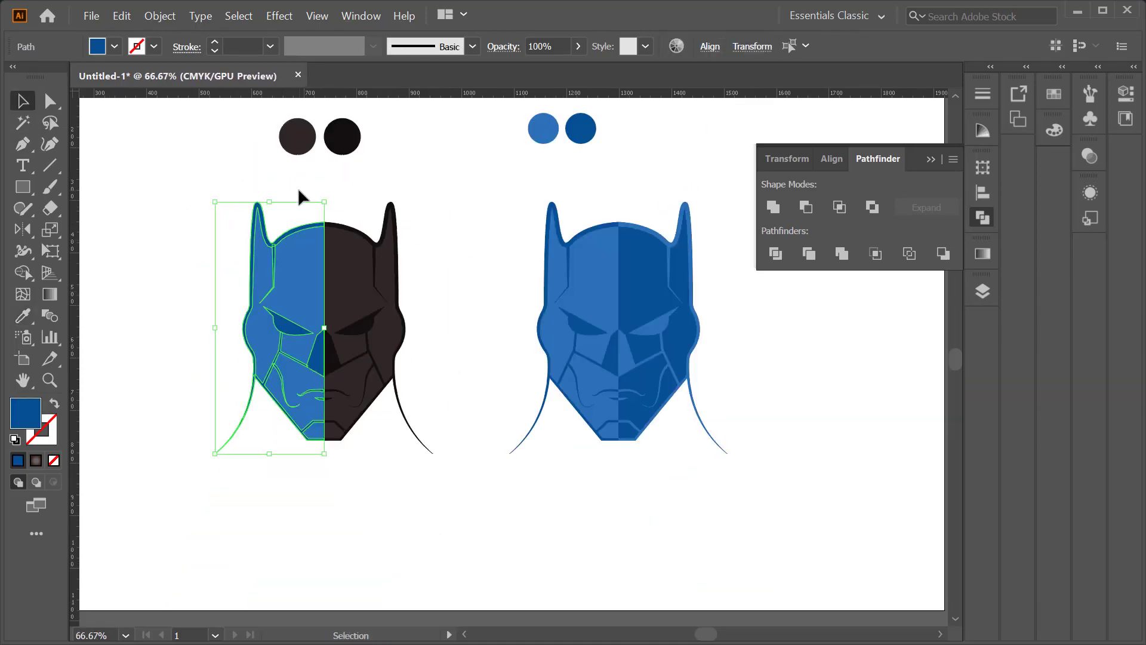
{"action": "key", "text": "i"}
{"action": "left_click", "coordinate": [297, 136]}
{"action": "key", "text": "ctrl+z"}
{"action": "left_click", "coordinate": [343, 138]}
{"action": "left_click", "coordinate": [439, 237]}
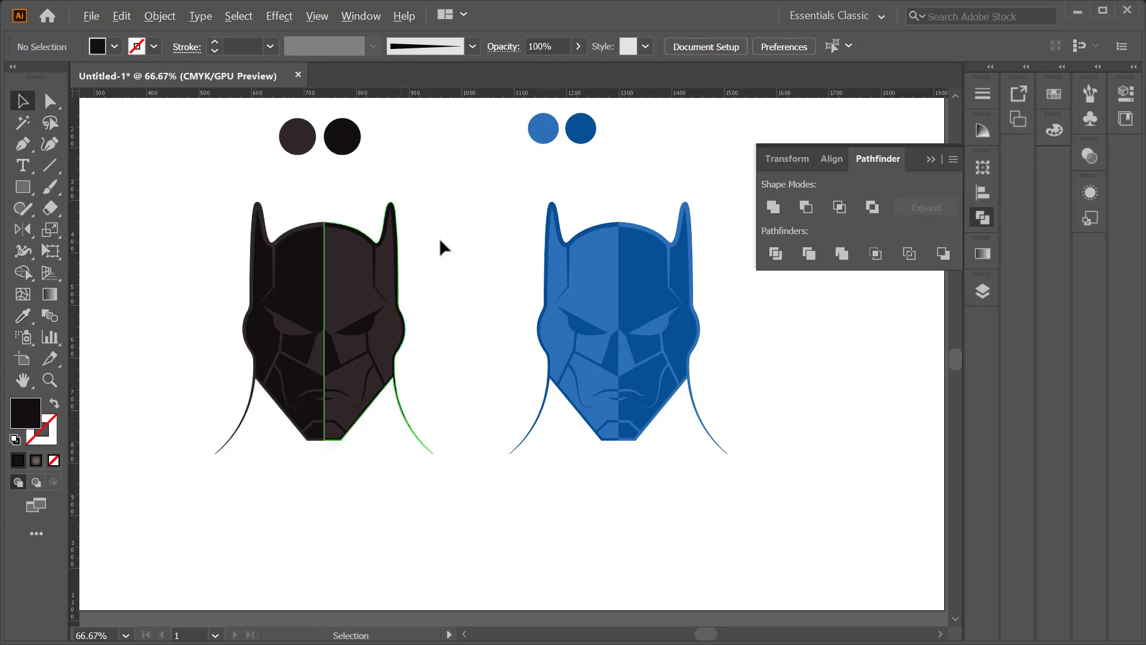
Step: Alt-drag a duplicate of the dark head to the left of it
{"action": "scroll", "coordinate": [439, 238], "scroll_direction": "down", "scroll_amount": 1}
{"action": "left_click_drag", "start_coordinate": [366, 281], "coordinate": [238, 282]}
{"action": "scroll", "coordinate": [299, 280], "scroll_direction": "up", "scroll_amount": 1}
{"action": "left_click", "coordinate": [316, 262]}
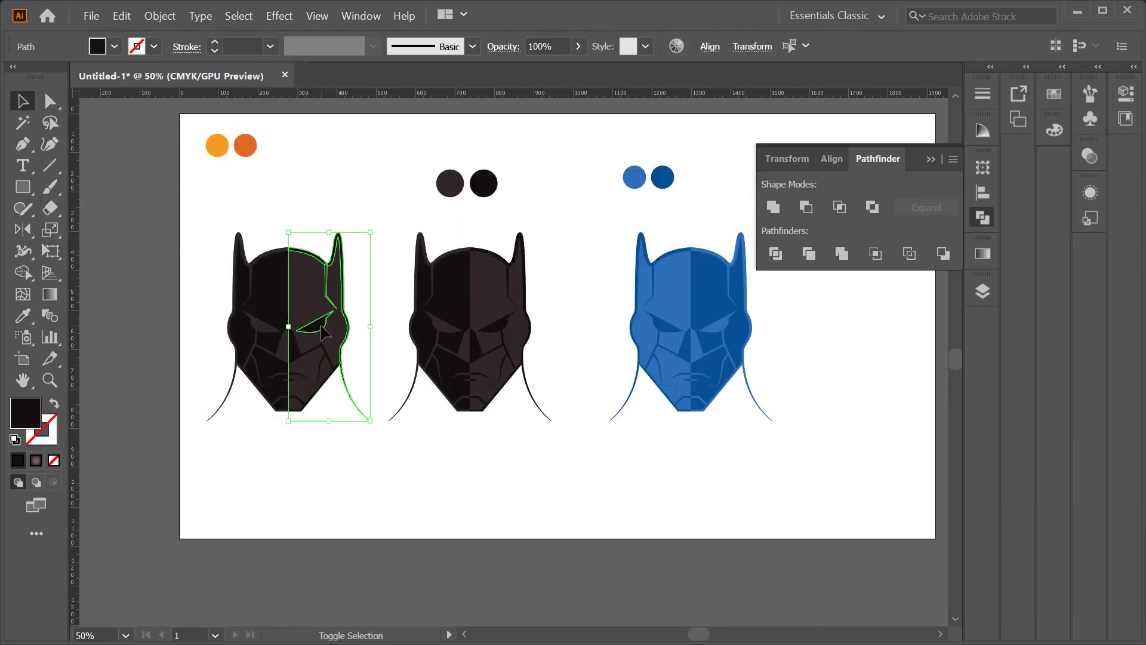
Step: Recolour the left head's halves in bright orange and dark orange from the circles
{"action": "left_click", "coordinate": [315, 285]}
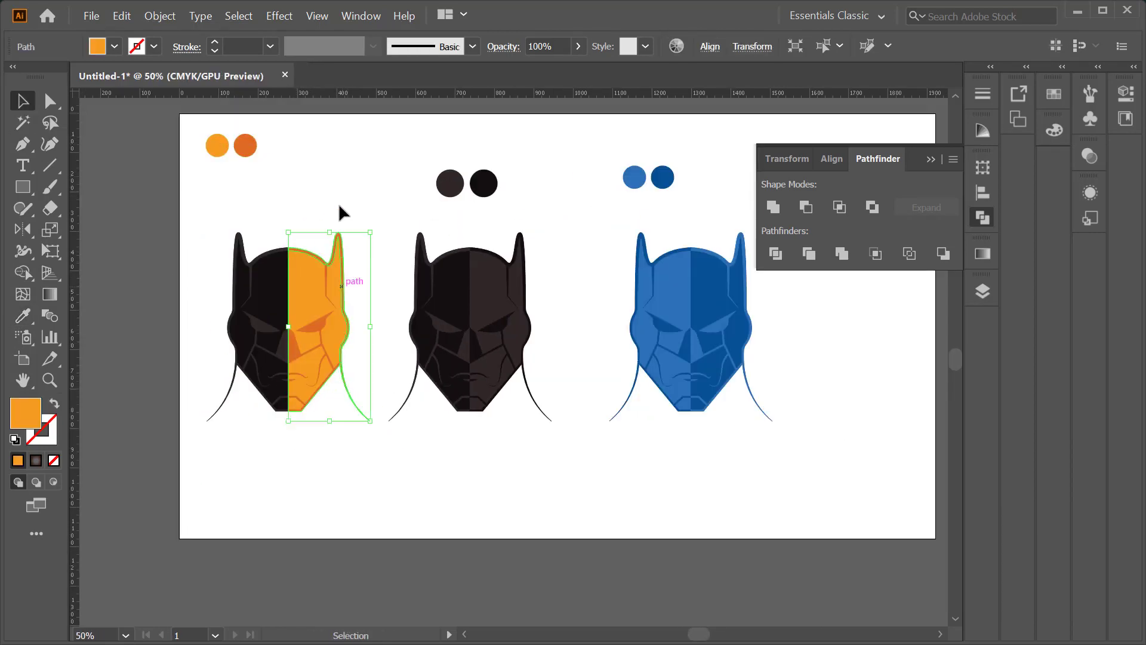
{"action": "left_click", "coordinate": [257, 281]}
{"action": "key", "text": "i"}
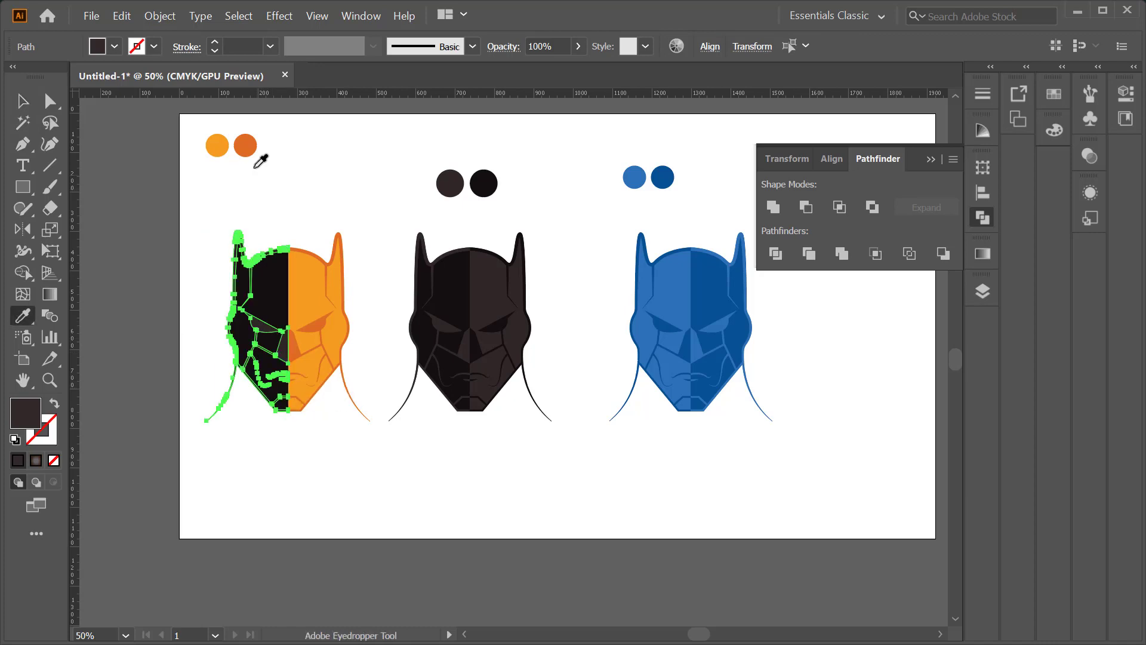
{"action": "left_click", "coordinate": [248, 149]}
{"action": "key", "text": "ctrl+shift+a"}
Step: Select the middle dark head
{"action": "scroll", "coordinate": [288, 207], "scroll_direction": "down", "scroll_amount": 1}
{"action": "left_click", "coordinate": [507, 346]}
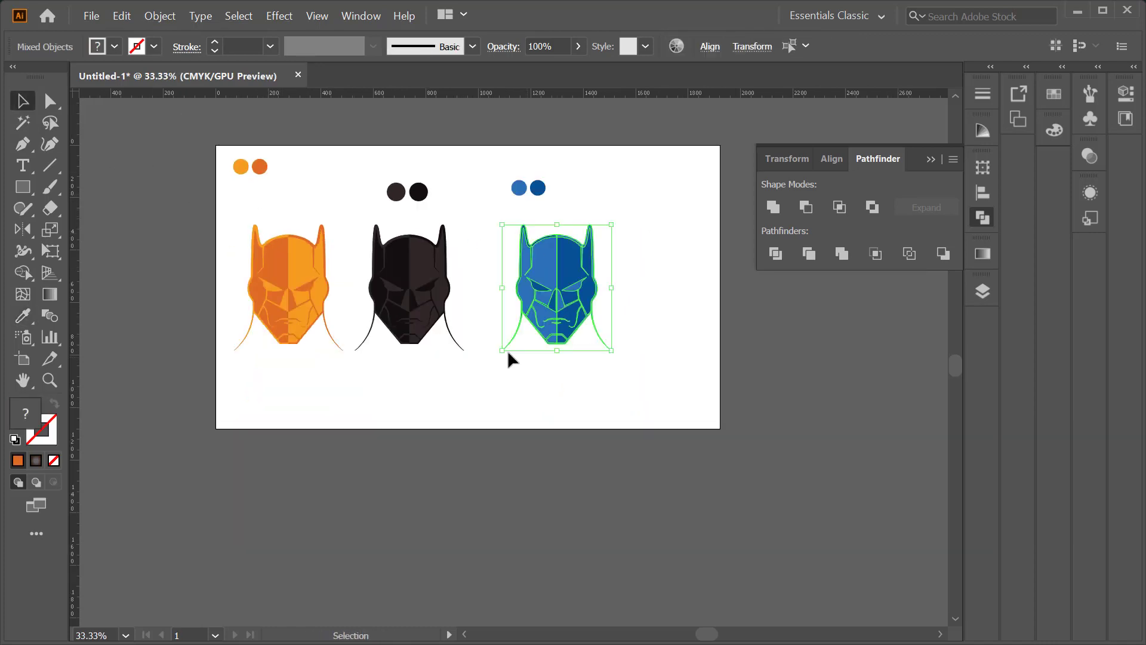
{"action": "left_click", "coordinate": [388, 343]}
Step: Enlarge the dark head around its centre and shift all three heads right
{"action": "left_click_drag", "start_coordinate": [464, 224], "coordinate": [497, 188]}
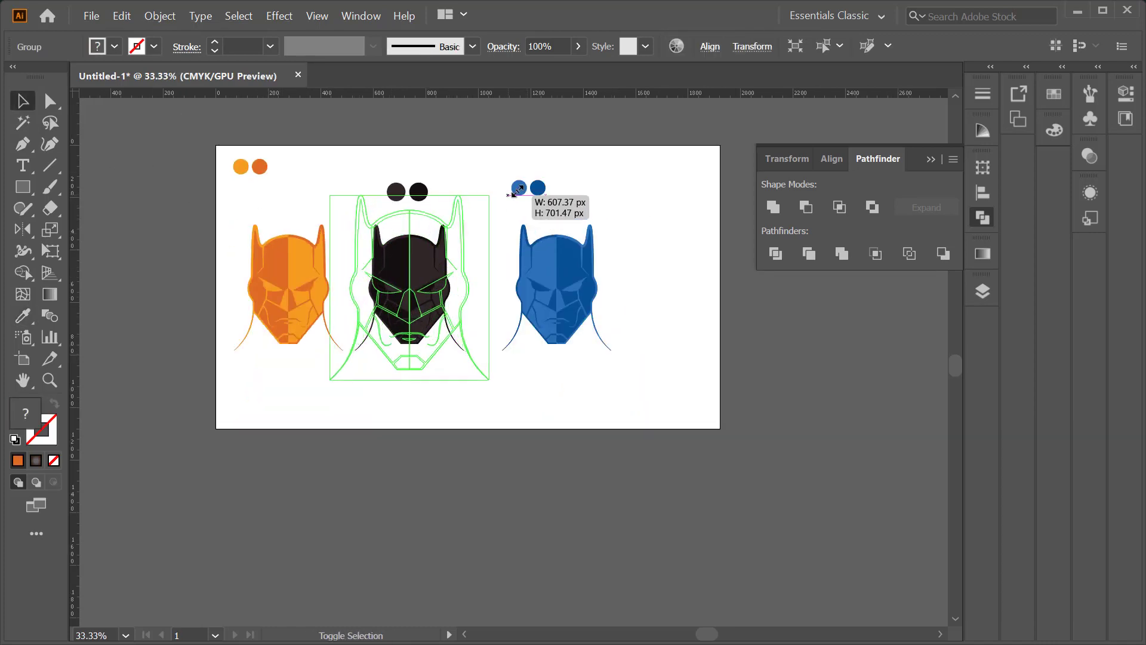
{"action": "left_click_drag", "start_coordinate": [302, 337], "coordinate": [656, 253]}
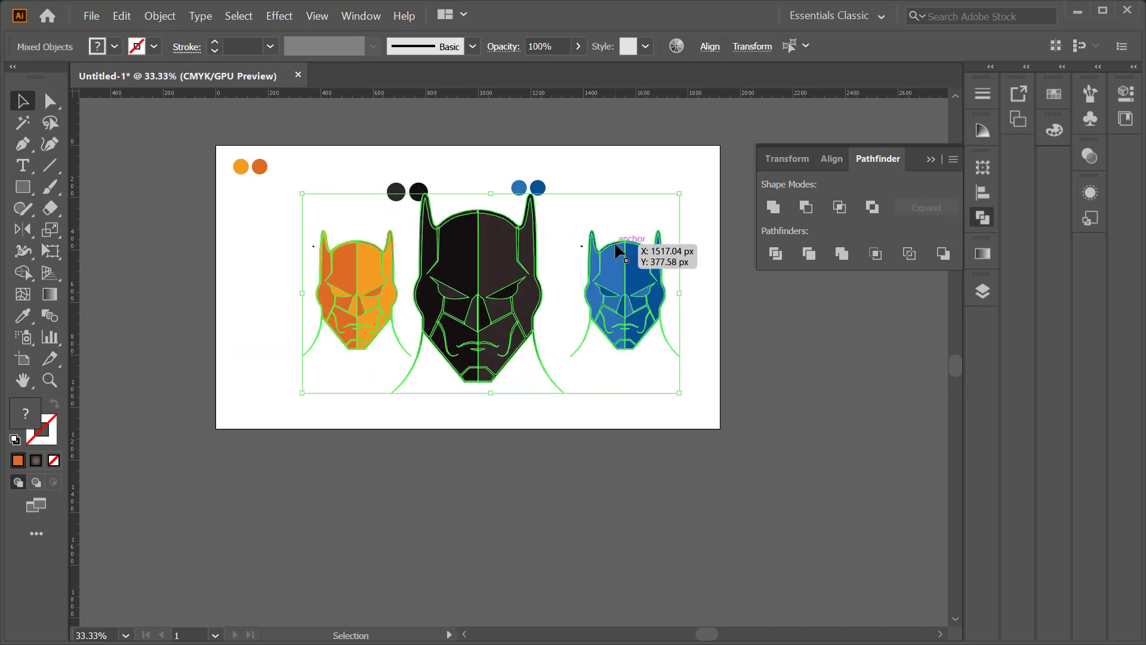
{"action": "left_click", "coordinate": [661, 238]}
Step: Delete the stray point beside the blue head
{"action": "scroll", "coordinate": [660, 238], "scroll_direction": "up", "scroll_amount": 3}
{"action": "left_click", "coordinate": [552, 315]}
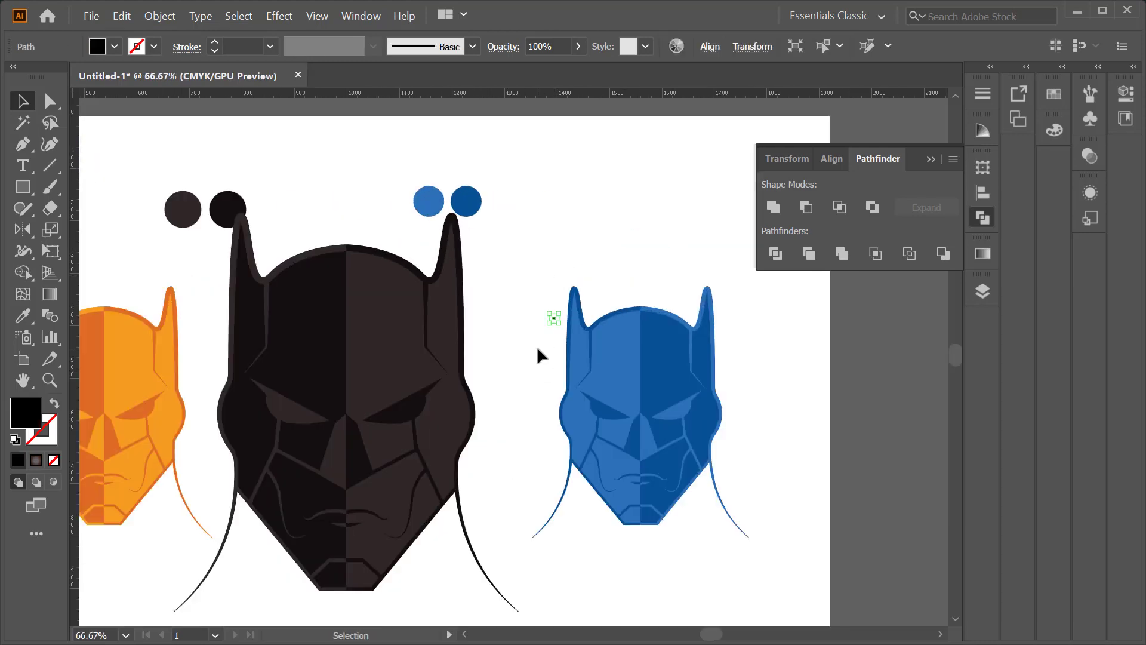
{"action": "key", "text": "Delete"}
{"action": "scroll", "coordinate": [536, 346], "scroll_direction": "down", "scroll_amount": 2}
{"action": "scroll", "coordinate": [521, 333], "scroll_direction": "down", "scroll_amount": 1}
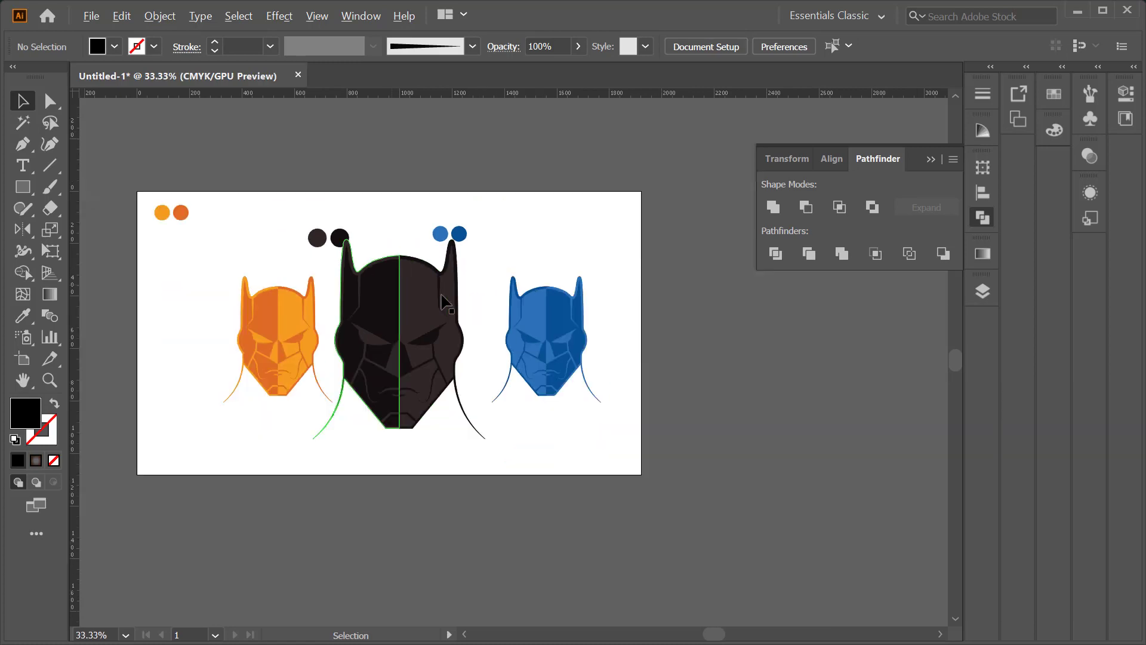
{"action": "scroll", "coordinate": [592, 323], "scroll_direction": "up", "scroll_amount": 1}
Step: Place each circle pair above its matching head, then group everything with Ctrl+G
{"action": "mouse_move", "coordinate": [224, 197]}
{"action": "left_mouse_down"}
{"action": "mouse_move", "coordinate": [269, 224]}
{"action": "mouse_move", "coordinate": [378, 218]}
{"action": "mouse_move", "coordinate": [586, 261]}
{"action": "left_mouse_up"}
{"action": "scroll", "coordinate": [538, 225], "scroll_direction": "down", "scroll_amount": 1}
{"action": "left_click_drag", "start_coordinate": [289, 249], "coordinate": [289, 254]}
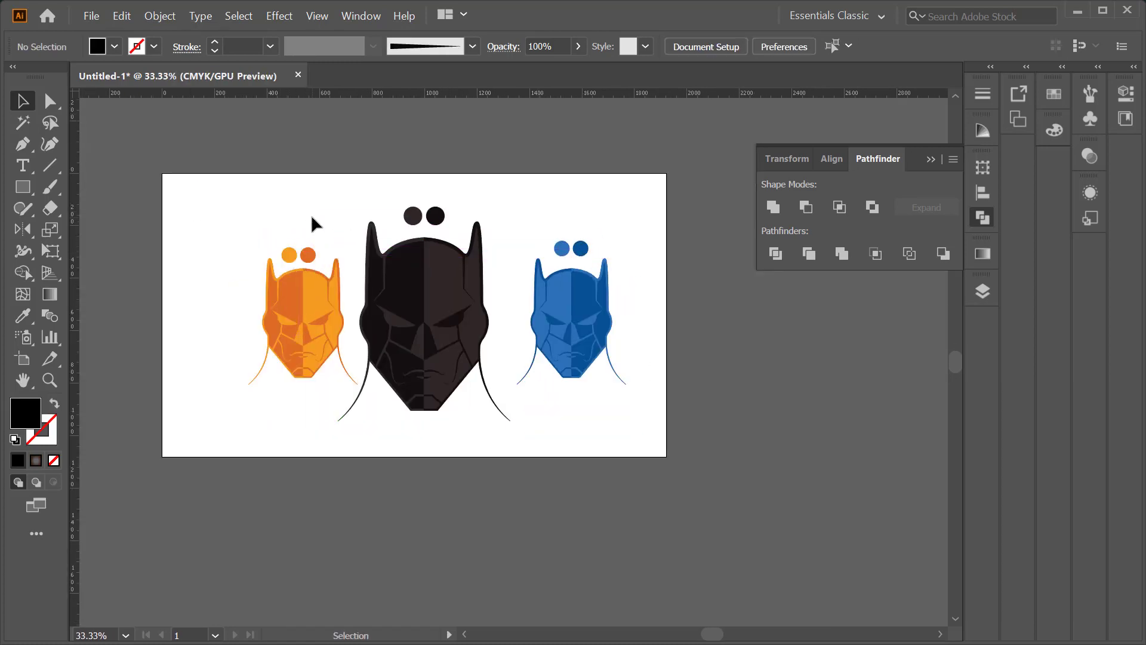
{"action": "left_click_drag", "start_coordinate": [379, 191], "coordinate": [462, 242]}
{"action": "left_click_drag", "start_coordinate": [431, 317], "coordinate": [447, 316]}
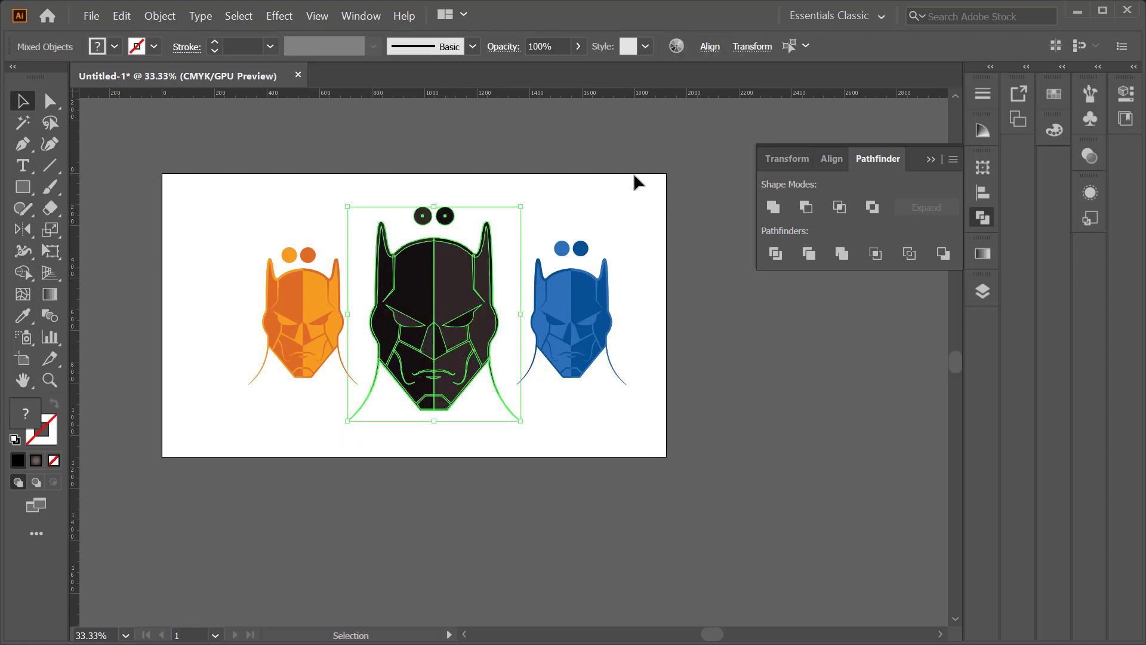
{"action": "key", "text": "ctrl+a"}
{"action": "key", "text": "ctrl+g"}
Step: Centre the group horizontally on the artboard and collapse the Pathfinder panel
{"action": "left_click", "coordinate": [671, 97]}
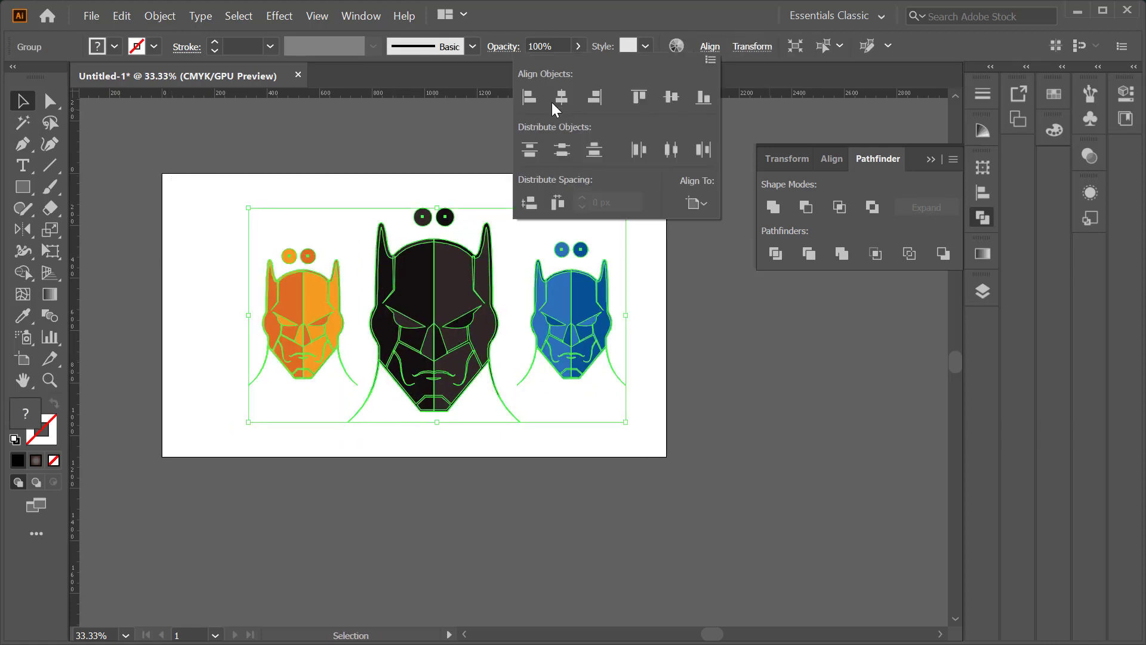
{"action": "left_click", "coordinate": [561, 96]}
{"action": "left_click", "coordinate": [931, 159]}
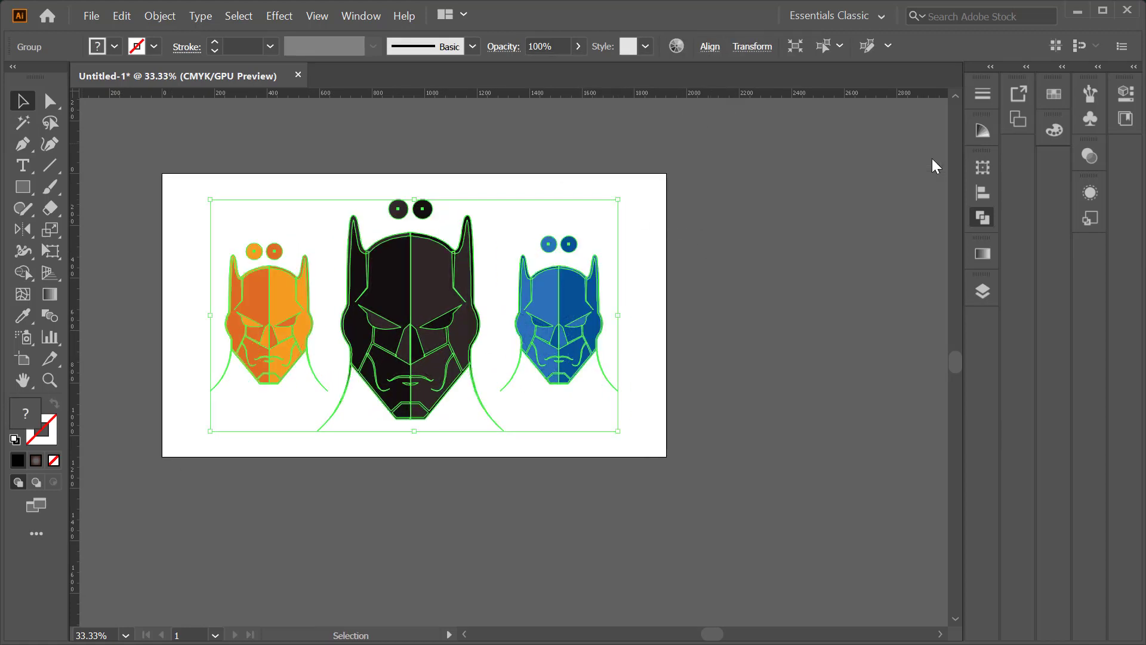
Step: Show the artwork full-screen with panels hidden and pan it fully into view
{"action": "key", "text": "f"}
{"action": "key", "text": "f"}
{"action": "scroll", "coordinate": [486, 344], "scroll_direction": "up", "scroll_amount": 1}
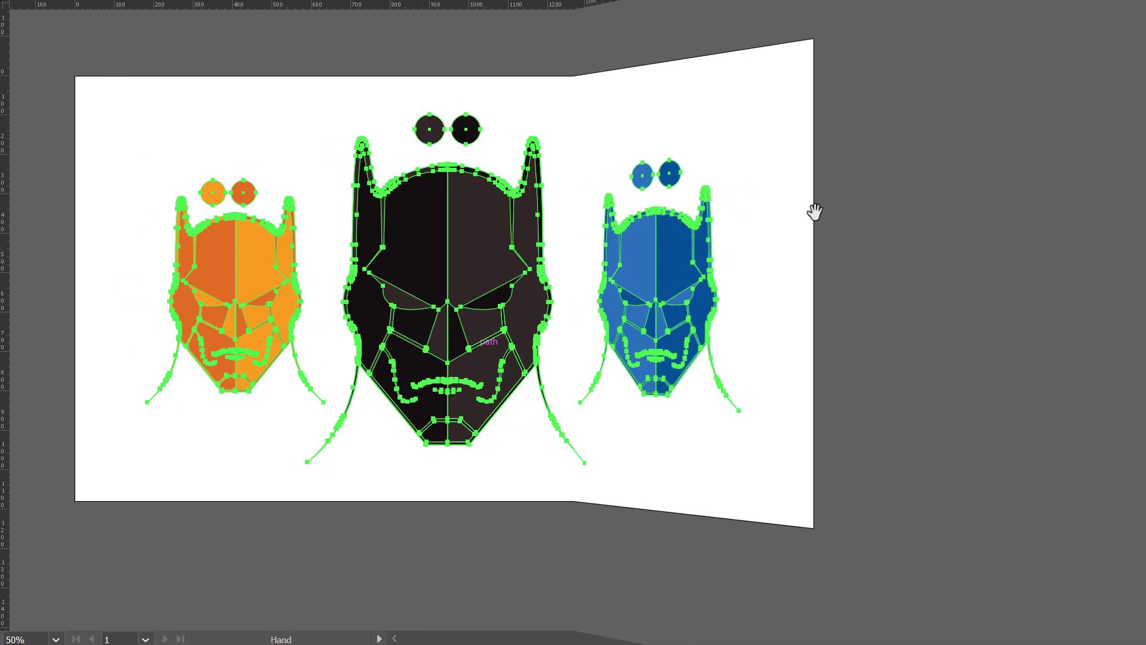
{"action": "scroll", "coordinate": [801, 220], "scroll_direction": "up", "scroll_amount": 1}
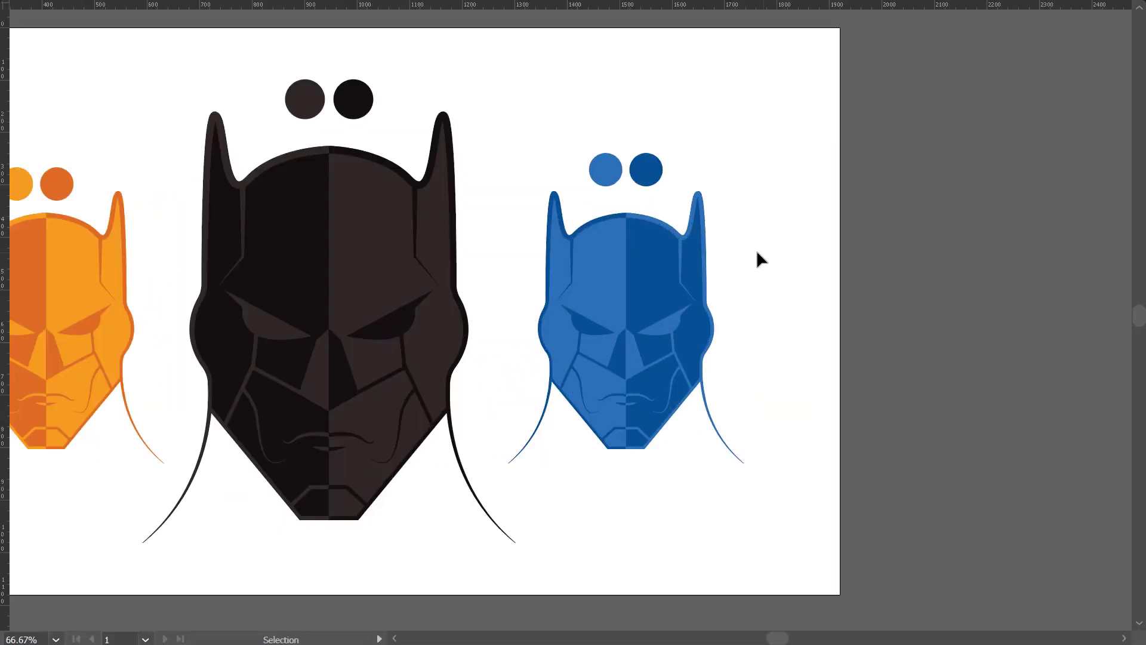
{"action": "key", "text": "space"}
{"action": "mouse_move", "coordinate": [752, 302]}
{"action": "left_mouse_down"}
{"action": "mouse_move", "coordinate": [957, 304]}
{"action": "mouse_move", "coordinate": [944, 308]}
{"action": "left_mouse_up"}
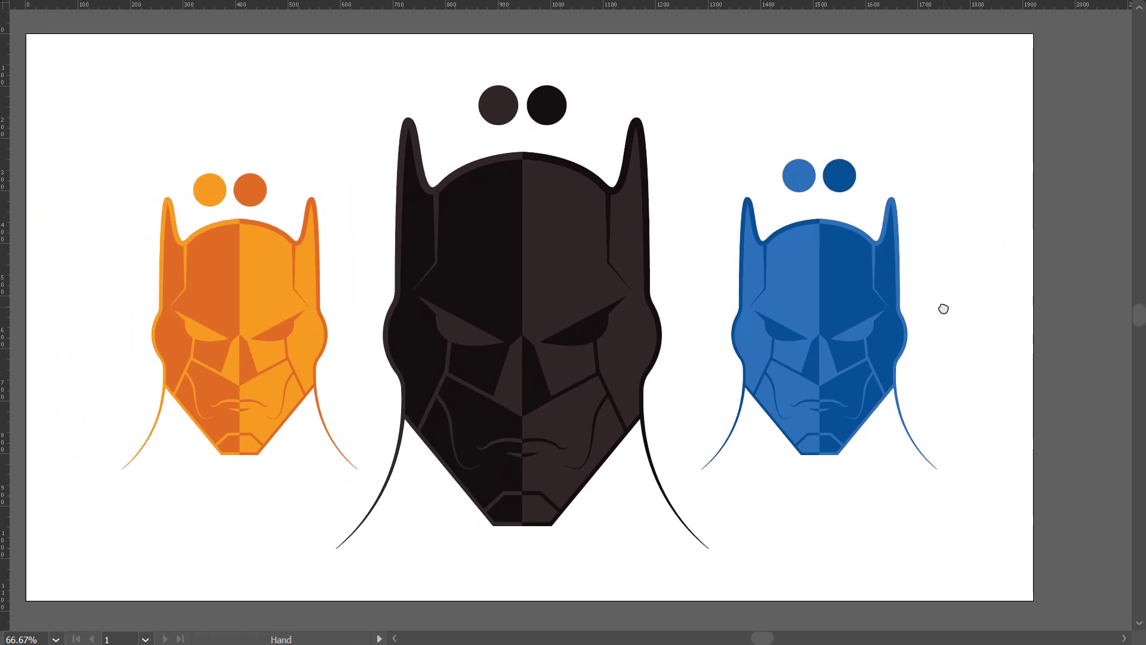